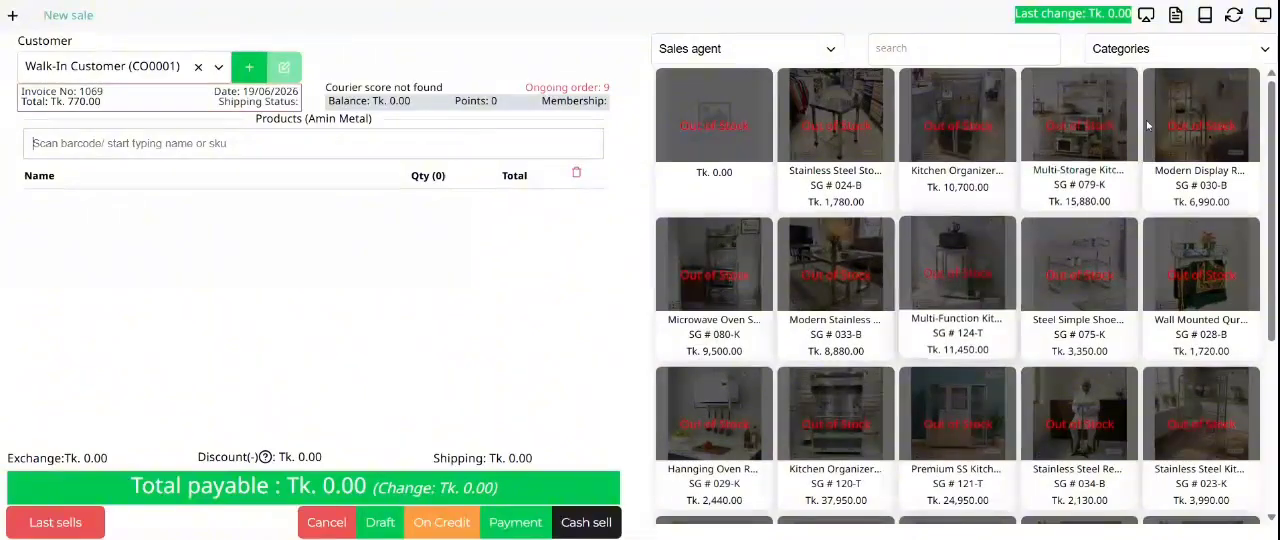
# Step: Open the register details, review them from the payment breakdown down to the closing data, and close them
pyautogui.click(1176, 16)
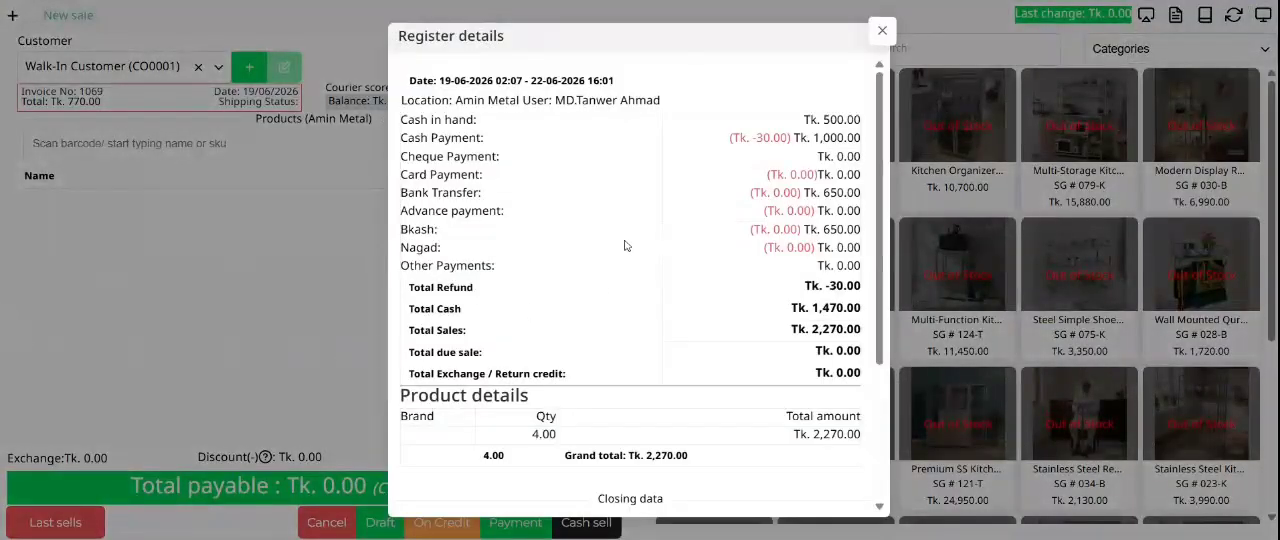
pyautogui.scroll(-3, 624, 246)
pyautogui.scroll(3, 610, 262)
pyautogui.moveTo(473, 119); pyautogui.dragTo(830, 193)
pyautogui.click(828, 194)
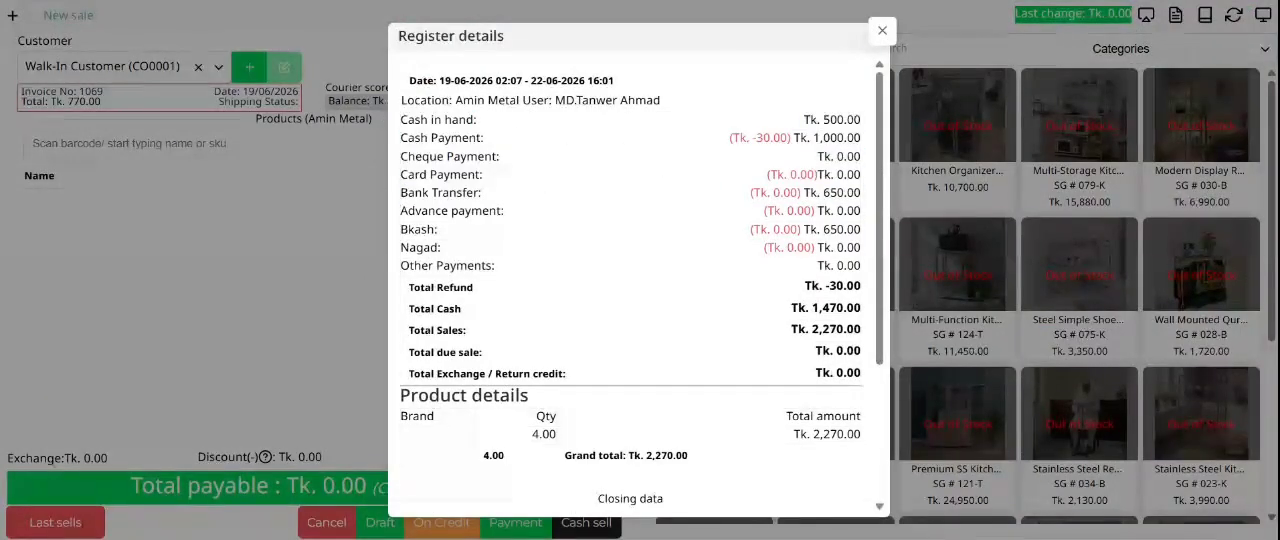
pyautogui.scroll(-3, 664, 316)
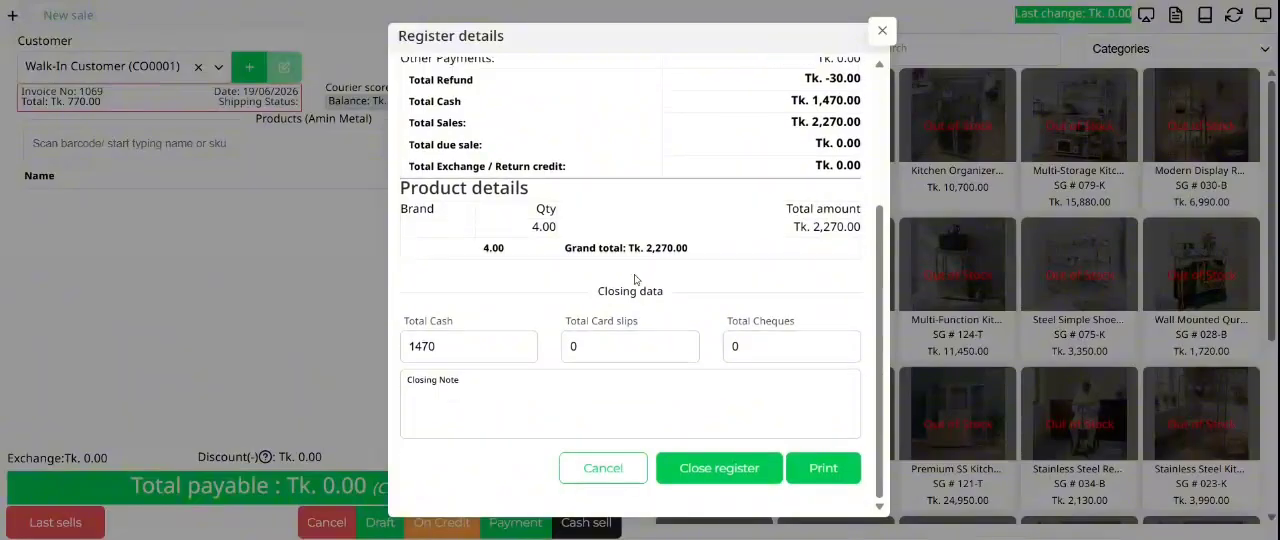
pyautogui.scroll(3, 634, 274)
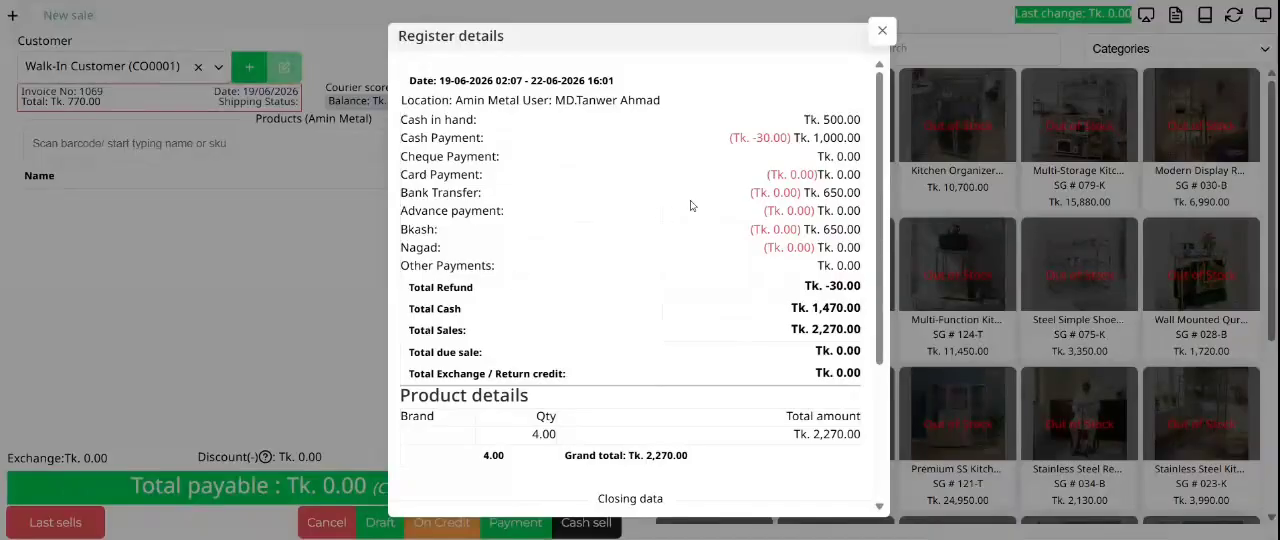
pyautogui.scroll(-2, 663, 217)
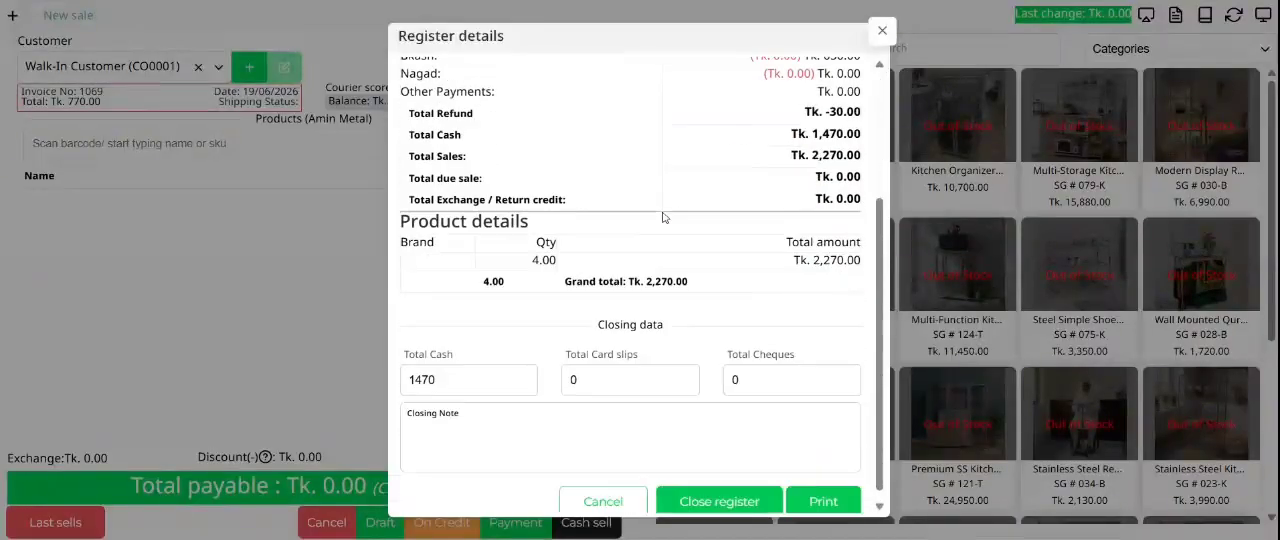
pyautogui.scroll(-1, 663, 217)
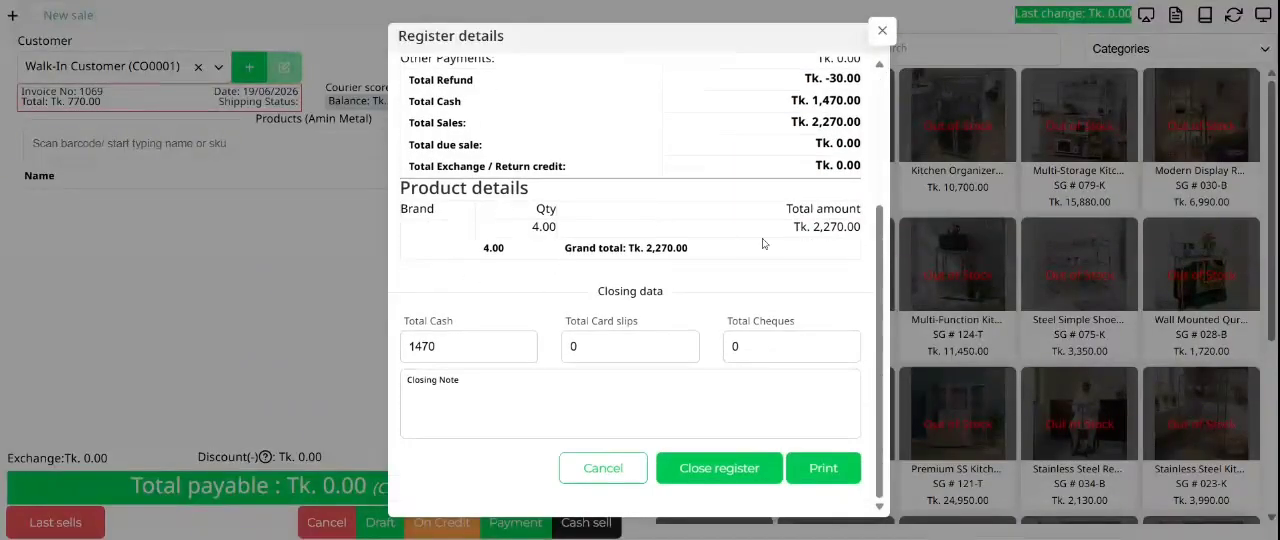
pyautogui.scroll(5, 762, 243)
pyautogui.click(882, 31)
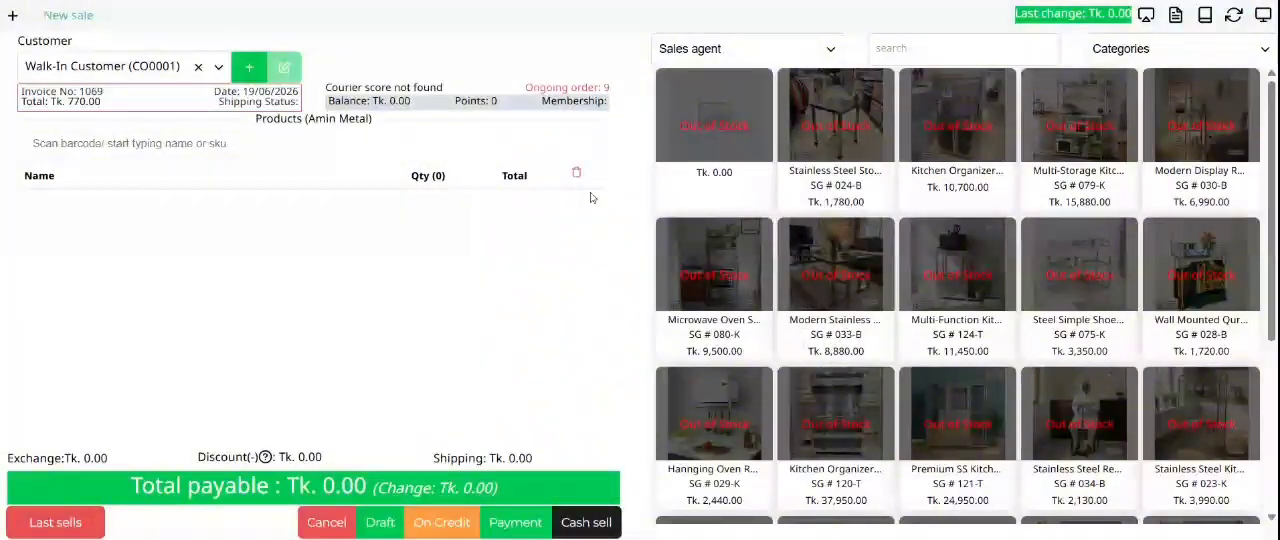
# Step: Reopen the register details and examine the location, user and start and end dates of the register period
pyautogui.click(1177, 18)
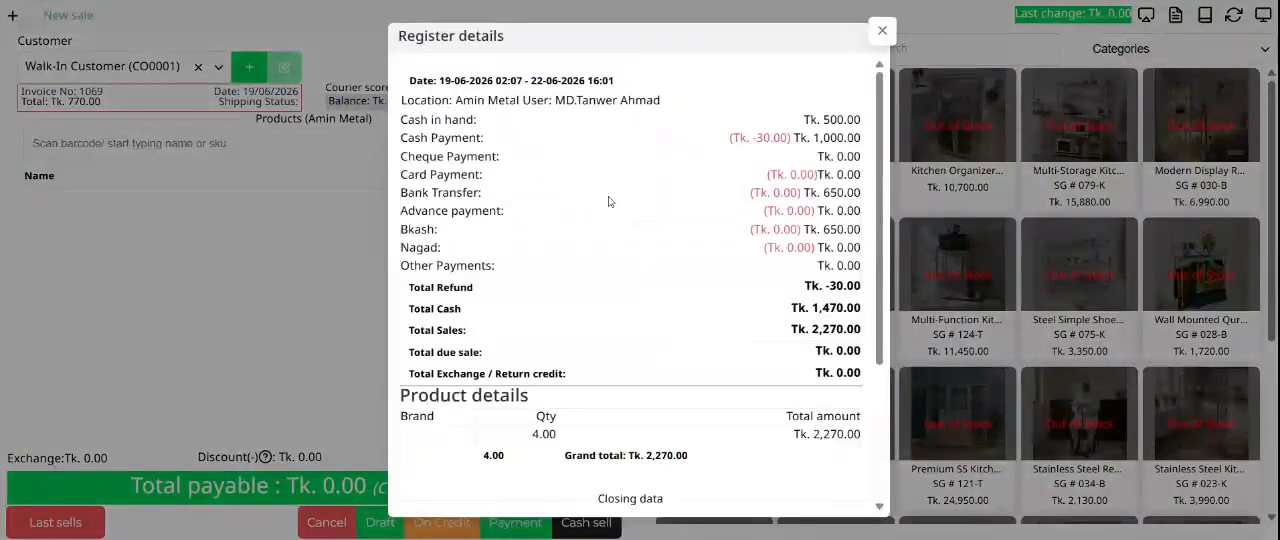
pyautogui.moveTo(415, 100); pyautogui.dragTo(648, 100)
pyautogui.moveTo(423, 80); pyautogui.dragTo(513, 76)
pyautogui.click(563, 76)
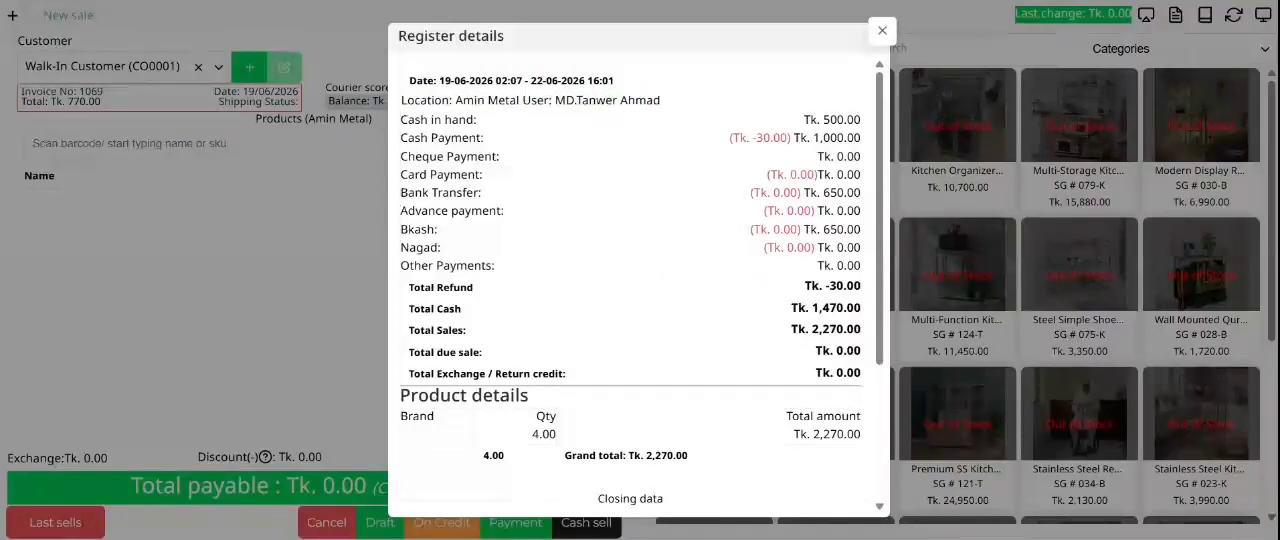
pyautogui.tripleClick(445, 80)
pyautogui.click(445, 80)
pyautogui.doubleClick(445, 80)
pyautogui.moveTo(544, 80); pyautogui.dragTo(537, 80)
pyautogui.moveTo(632, 84); pyautogui.dragTo(531, 84)
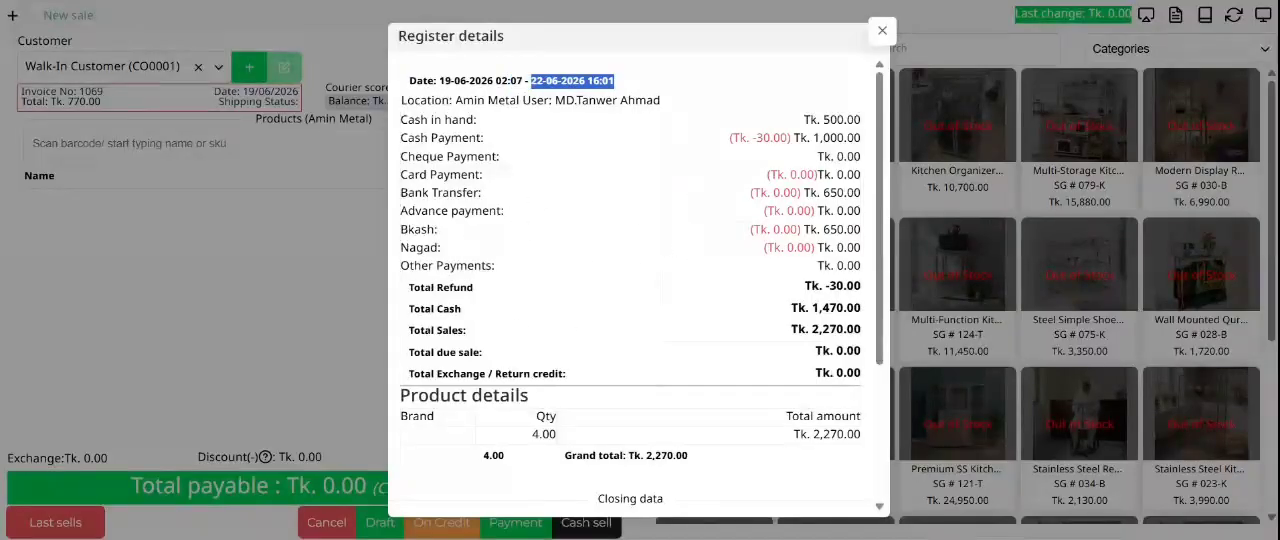
# Step: Examine the cash in hand entry and its amount in the register details
pyautogui.moveTo(477, 120); pyautogui.dragTo(407, 121)
pyautogui.moveTo(862, 121); pyautogui.dragTo(803, 121)
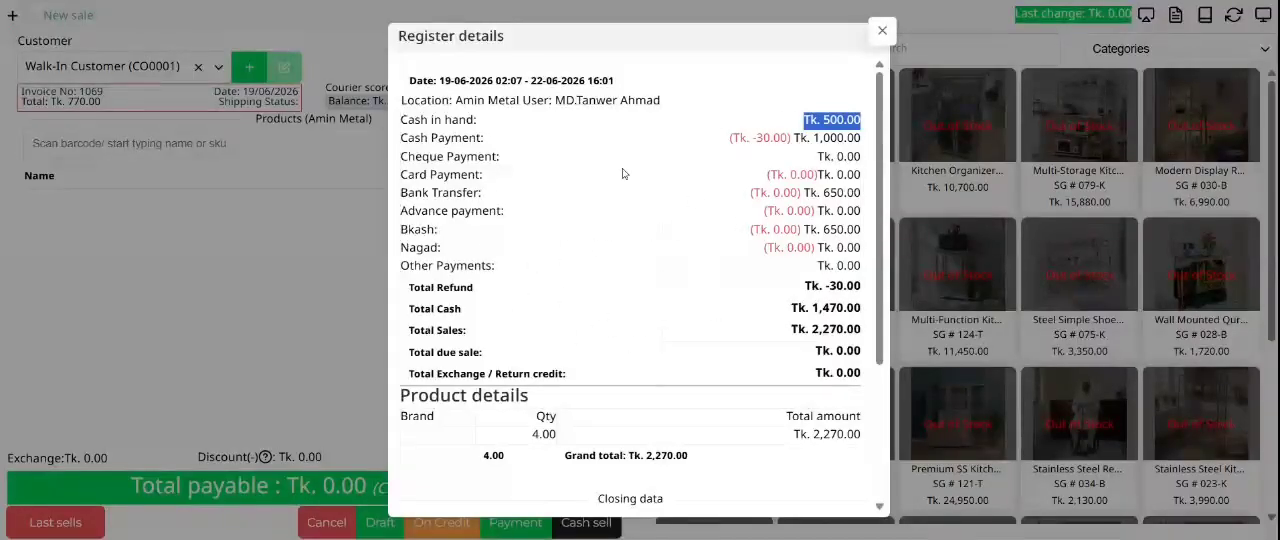
pyautogui.click(454, 120)
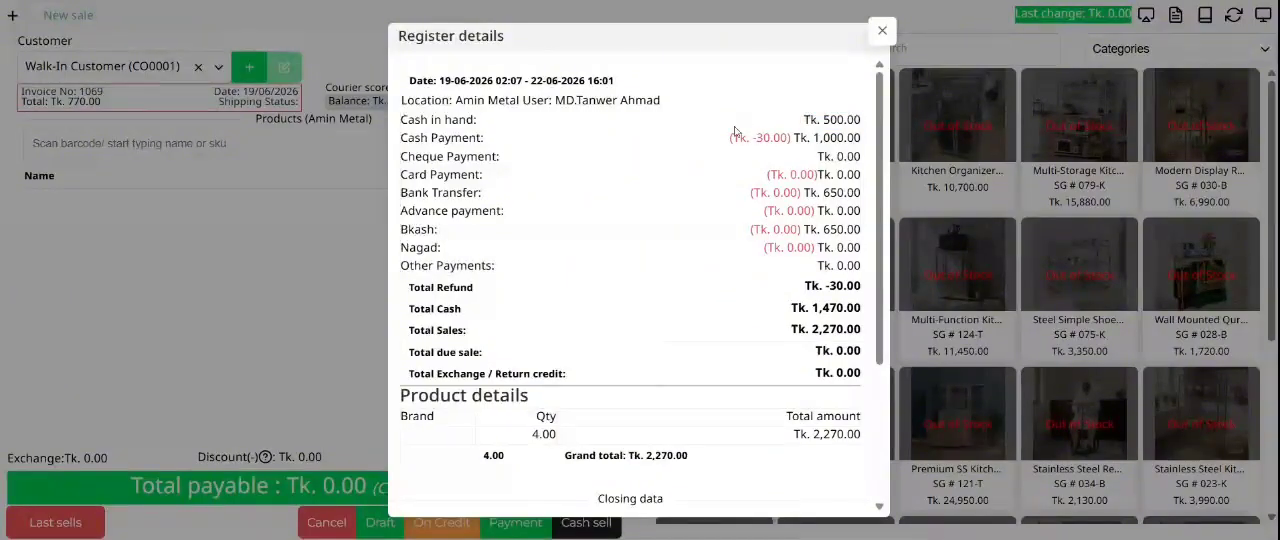
pyautogui.moveTo(848, 120); pyautogui.dragTo(816, 120)
pyautogui.moveTo(848, 120); pyautogui.dragTo(797, 124)
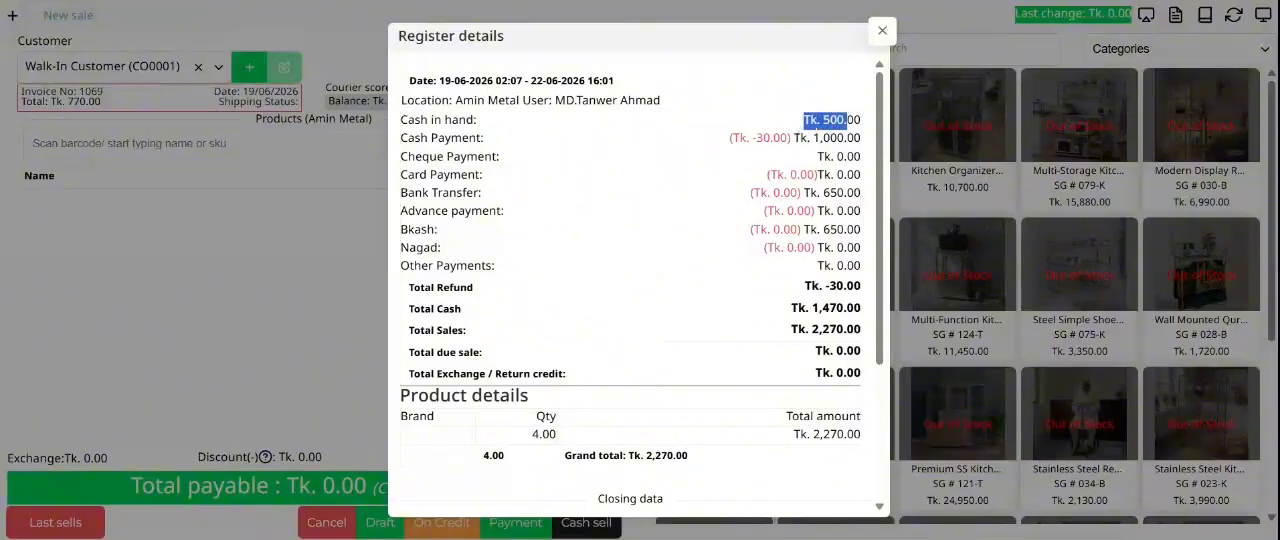
pyautogui.tripleClick(832, 121)
pyautogui.click(832, 123)
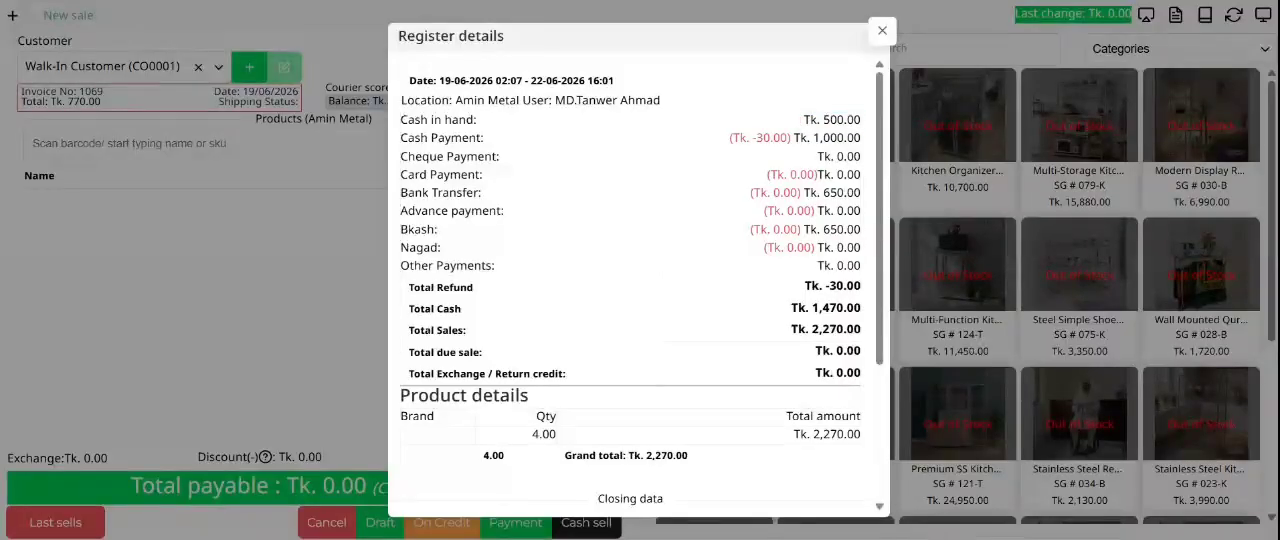
pyautogui.moveTo(854, 122); pyautogui.dragTo(803, 122)
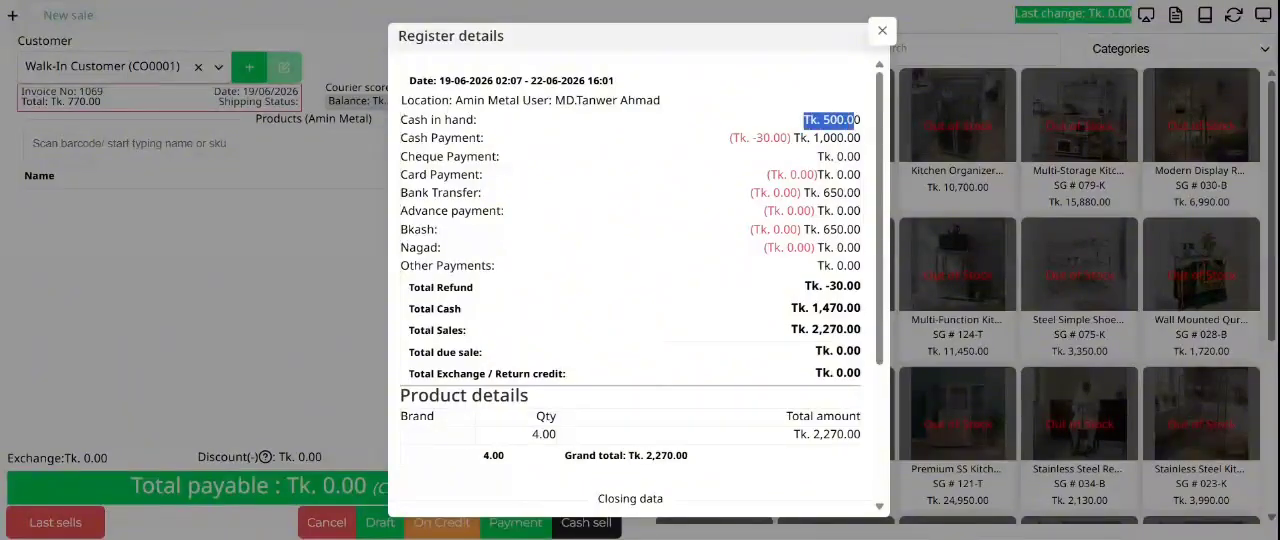
pyautogui.moveTo(508, 122); pyautogui.dragTo(393, 131)
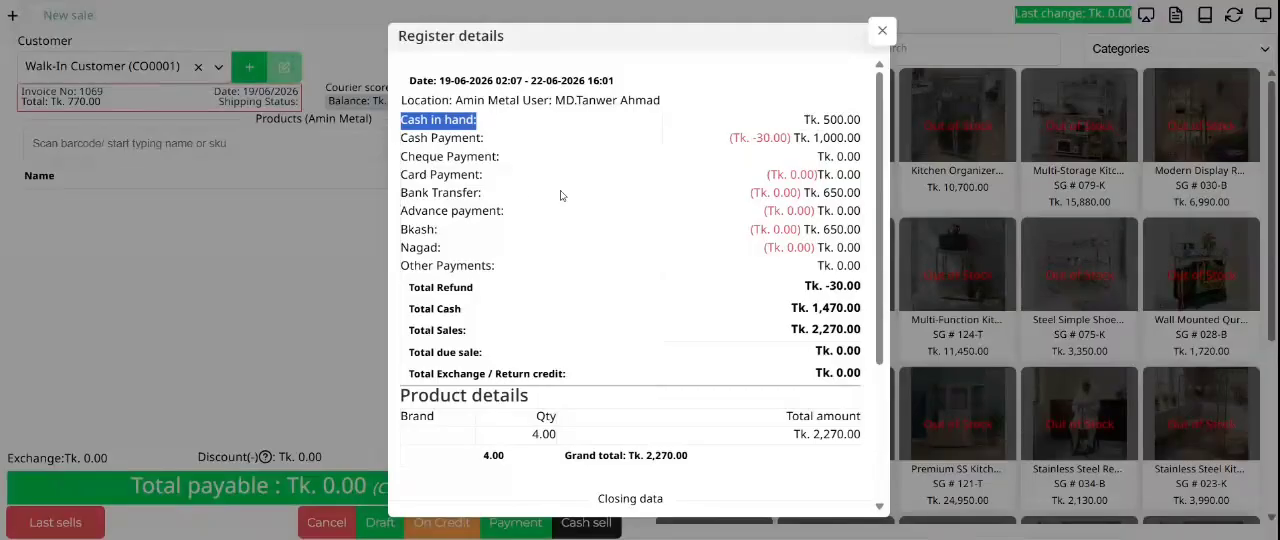
pyautogui.moveTo(862, 121); pyautogui.dragTo(800, 127)
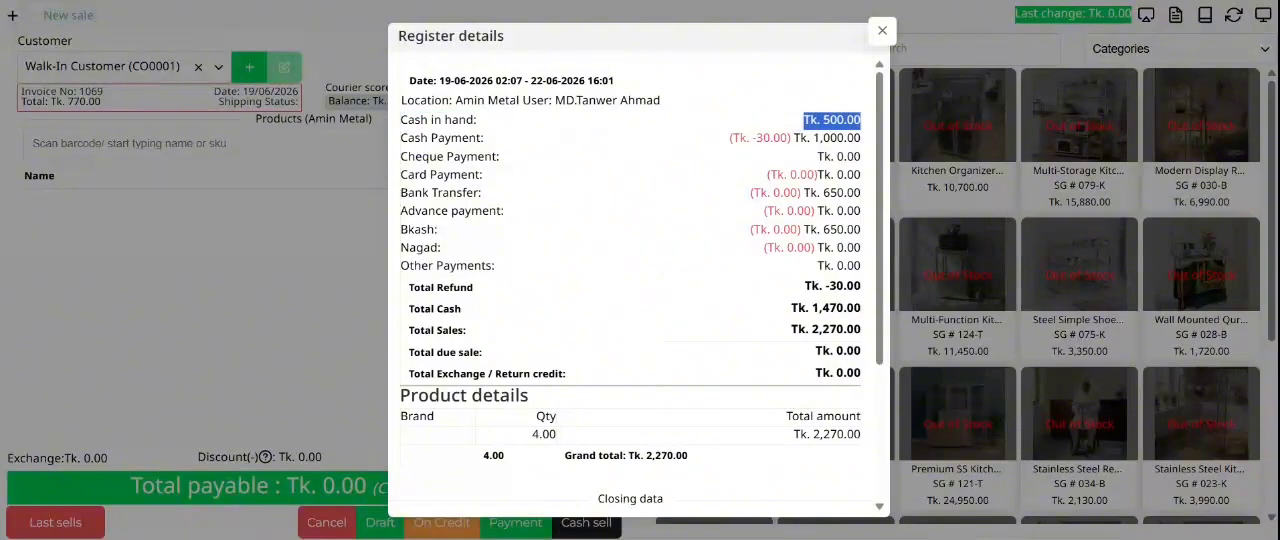
pyautogui.click(720, 154)
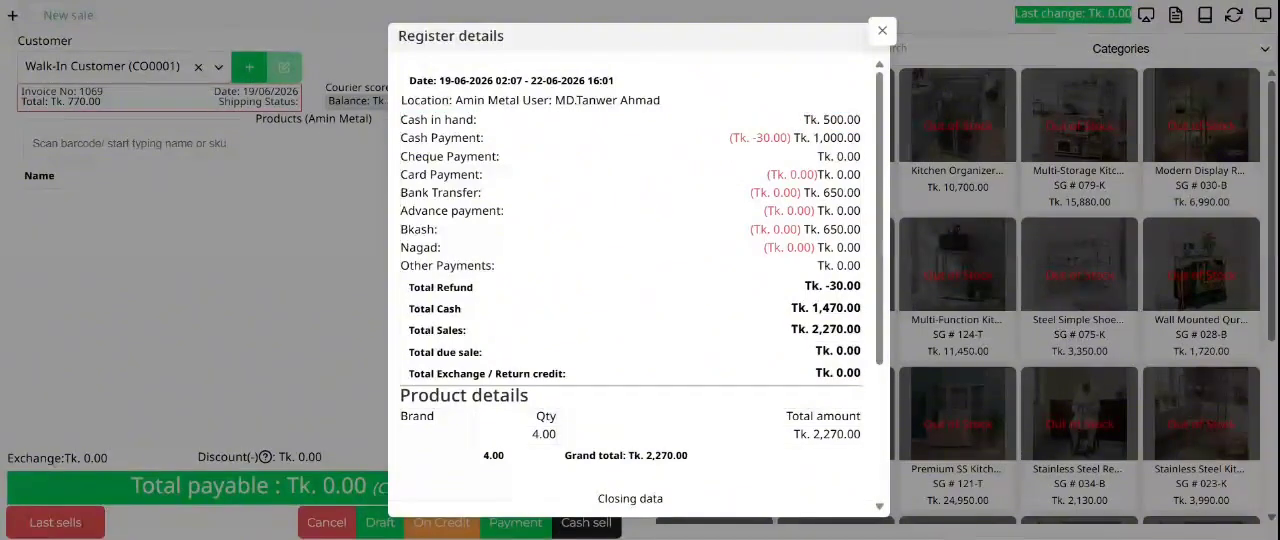
# Step: Examine the cash payment entry and its received amount in the register details
pyautogui.moveTo(438, 138); pyautogui.dragTo(518, 148)
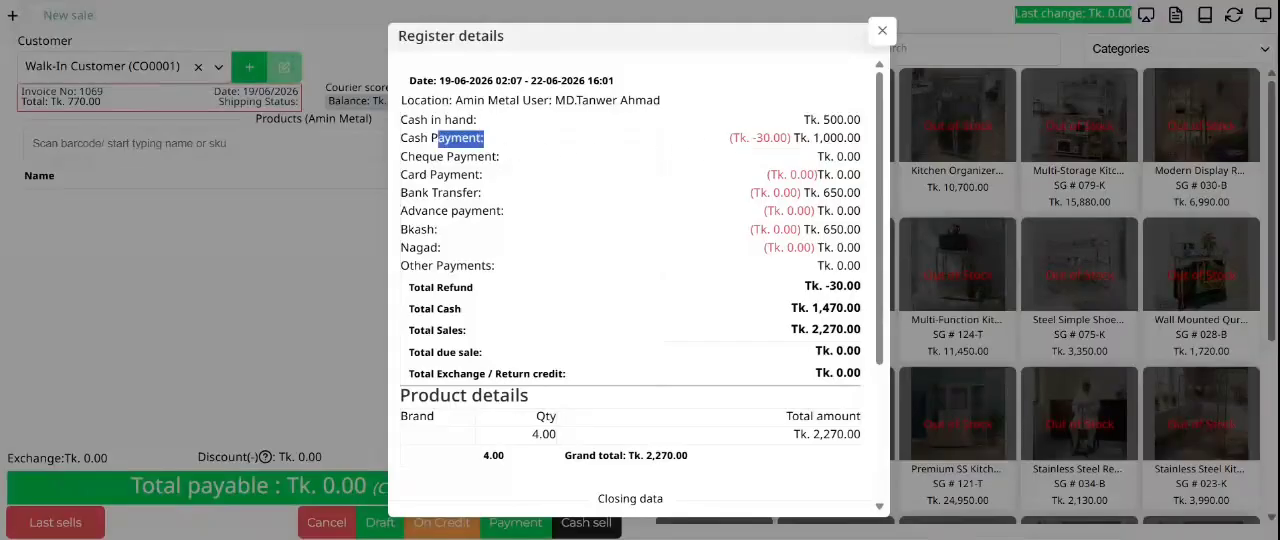
pyautogui.click(762, 140)
pyautogui.moveTo(845, 138)
pyautogui.mouseDown()
pyautogui.moveTo(812, 139)
pyautogui.moveTo(834, 151)
pyautogui.mouseUp()
pyautogui.click(835, 152)
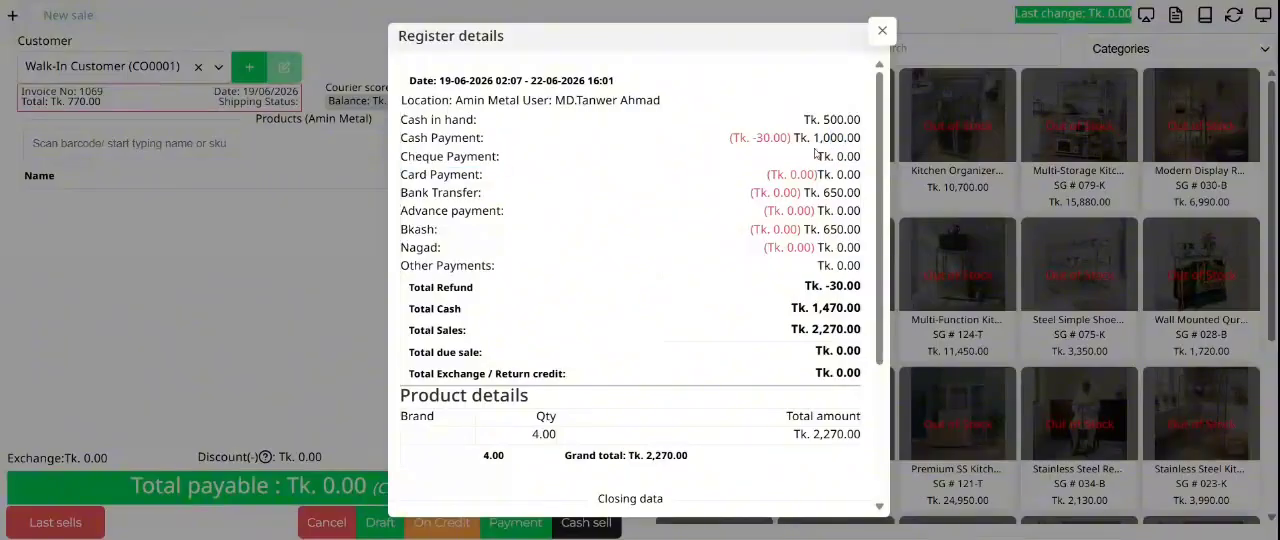
pyautogui.moveTo(845, 138)
pyautogui.mouseDown()
pyautogui.moveTo(862, 378)
pyautogui.moveTo(820, 139)
pyautogui.mouseUp()
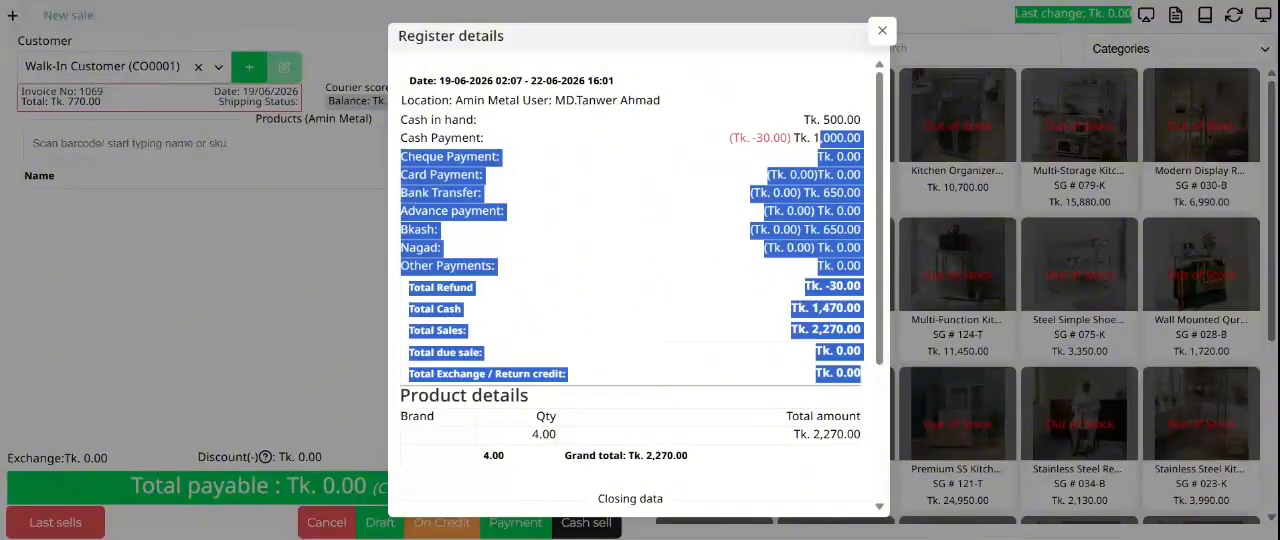
pyautogui.click(820, 140)
pyautogui.doubleClick(832, 139)
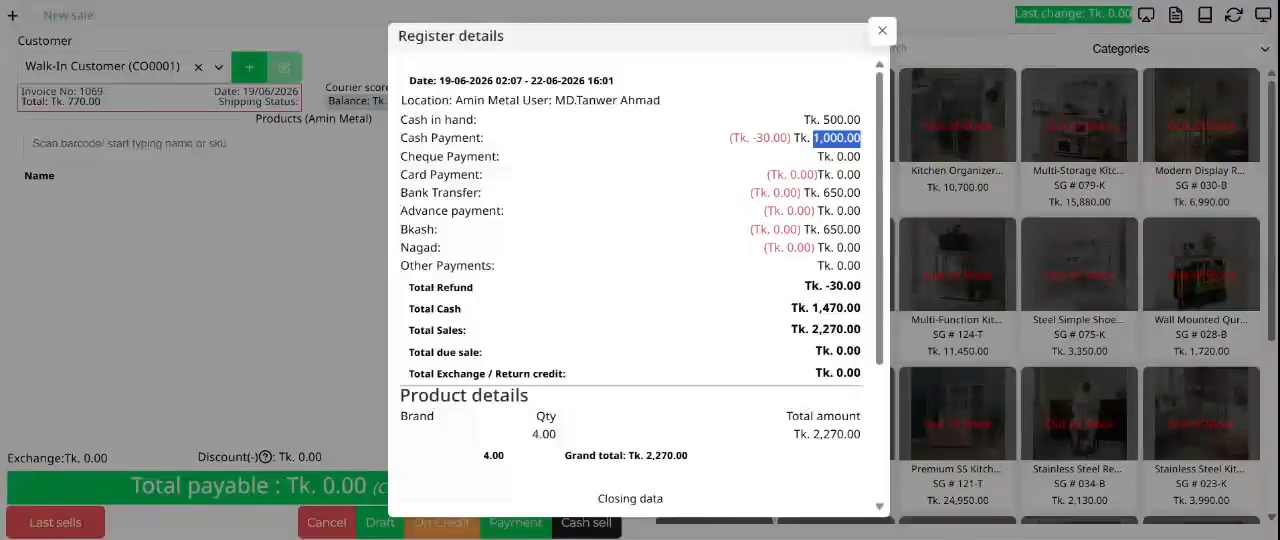
pyautogui.click(667, 161)
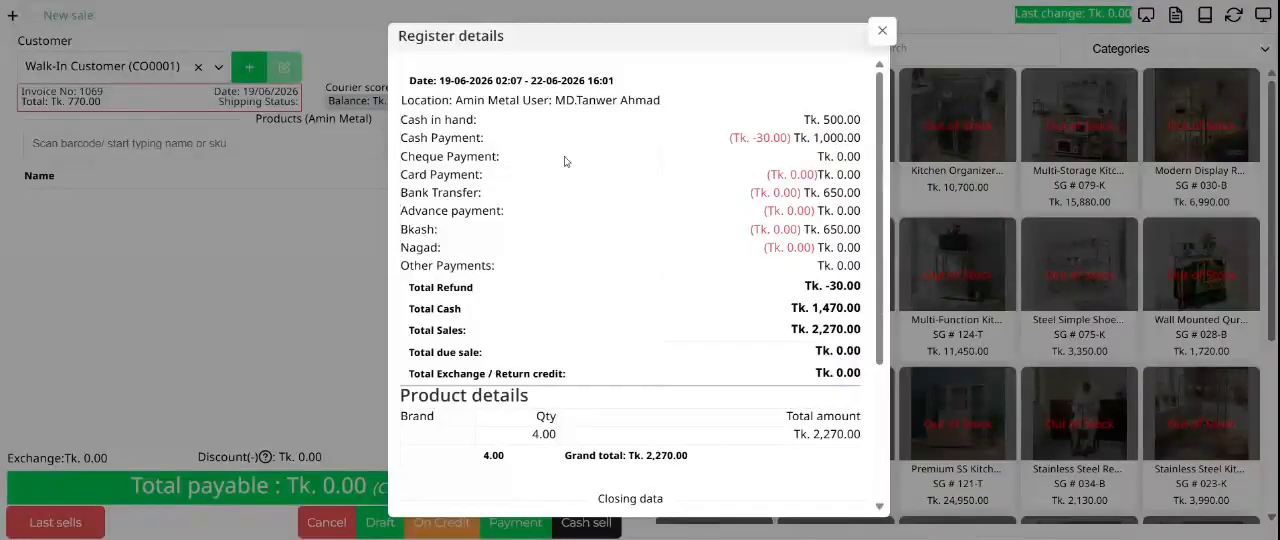
# Step: Examine the refund amounts shown in red for the cash, card, bank transfer, Bkash and Nagad payments
pyautogui.moveTo(780, 138); pyautogui.dragTo(756, 138)
pyautogui.moveTo(796, 175); pyautogui.dragTo(788, 229)
pyautogui.doubleClick(799, 247)
pyautogui.moveTo(757, 138); pyautogui.dragTo(774, 138)
# Step: Compare the received amounts for the Bkash and bank transfer payments
pyautogui.doubleClick(841, 229)
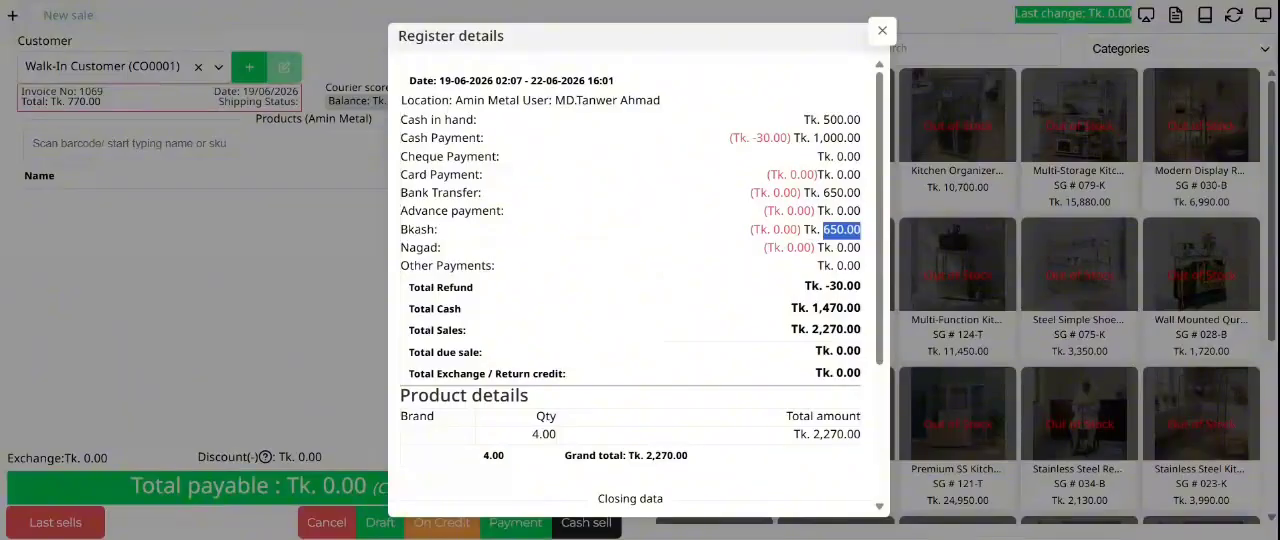
pyautogui.doubleClick(841, 193)
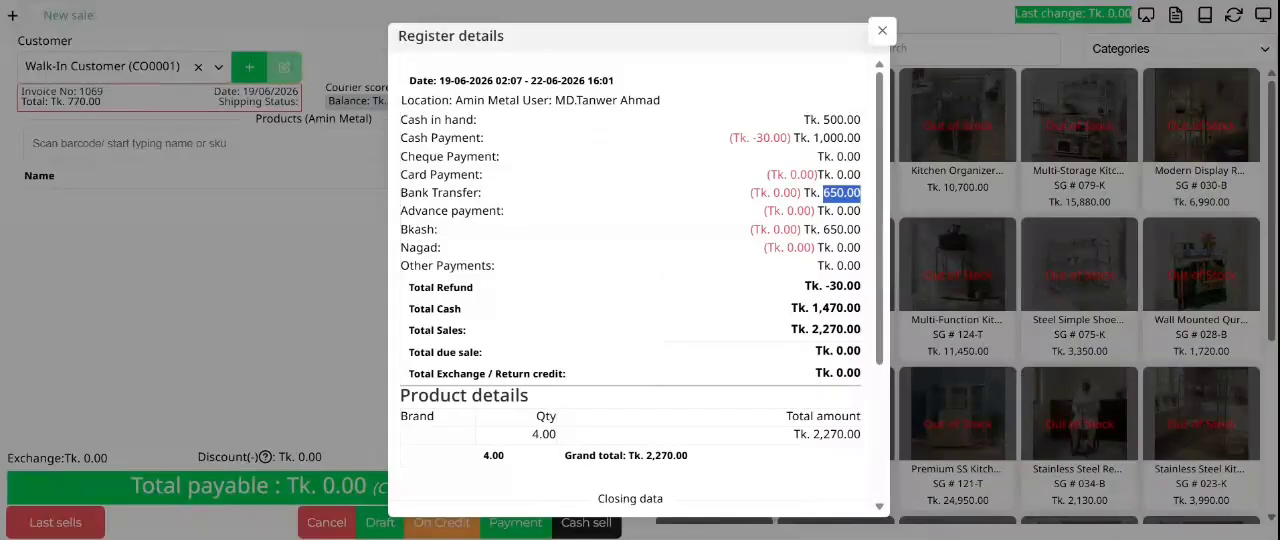
pyautogui.click(841, 193)
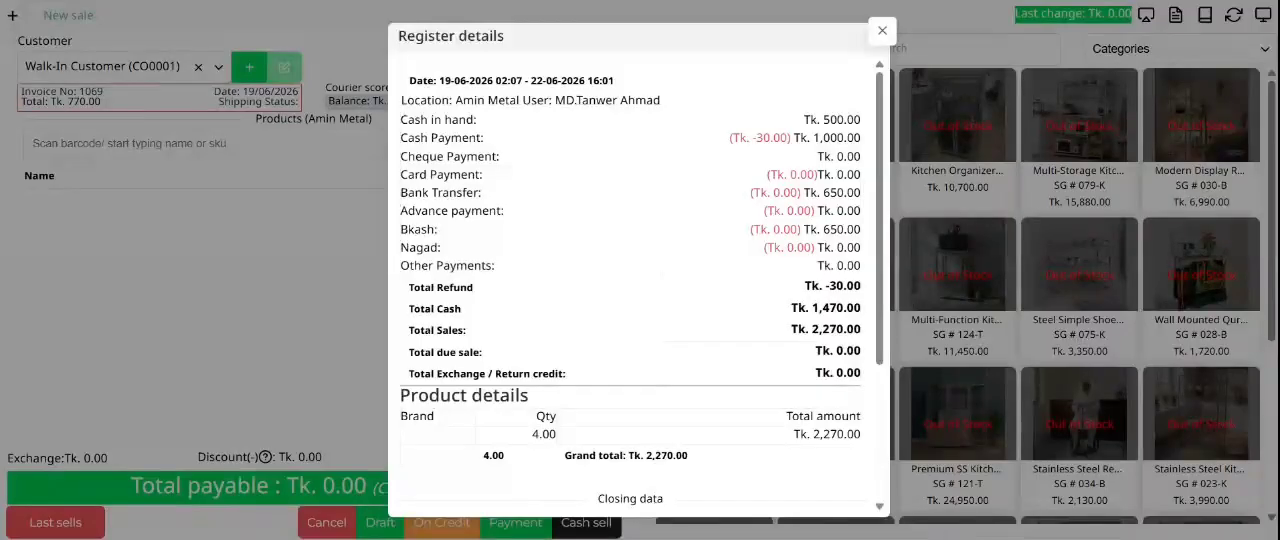
pyautogui.doubleClick(842, 193)
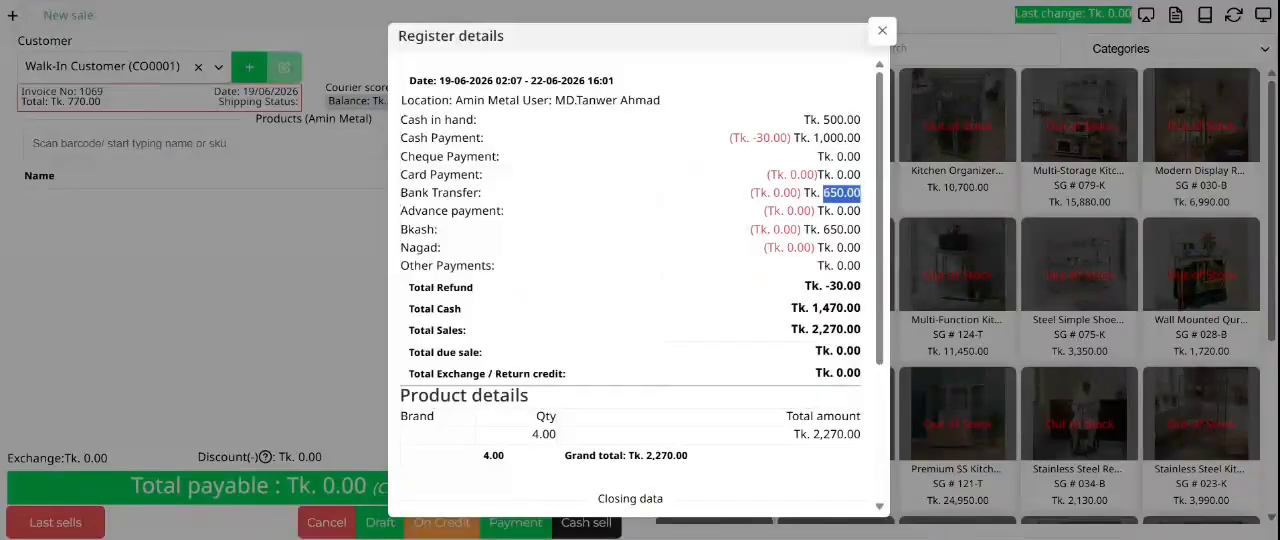
pyautogui.click(844, 194)
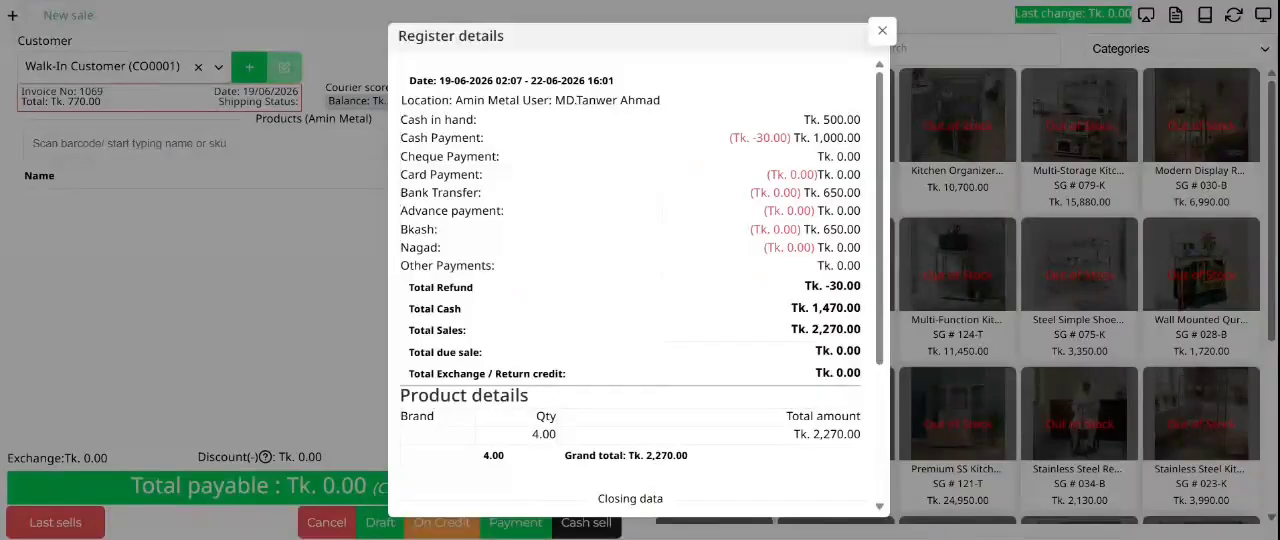
pyautogui.moveTo(844, 194); pyautogui.dragTo(810, 194)
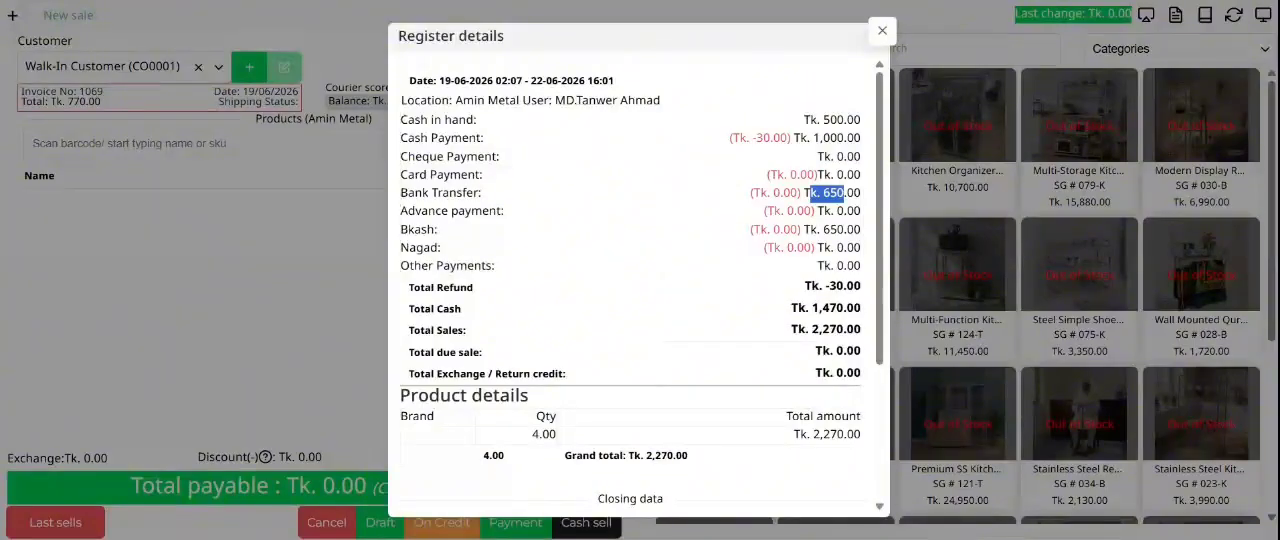
pyautogui.moveTo(844, 230); pyautogui.dragTo(810, 194)
pyautogui.click(820, 208)
# Step: Check the received amounts across the payment methods from Bkash up to cash payment
pyautogui.moveTo(854, 231); pyautogui.dragTo(811, 137)
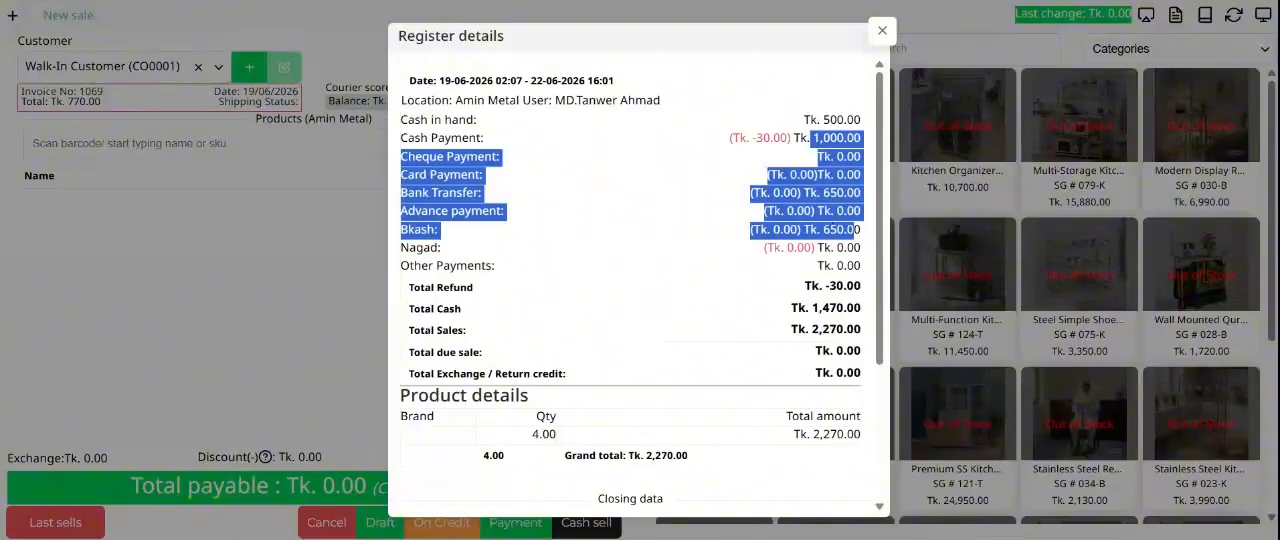
pyautogui.click(817, 175)
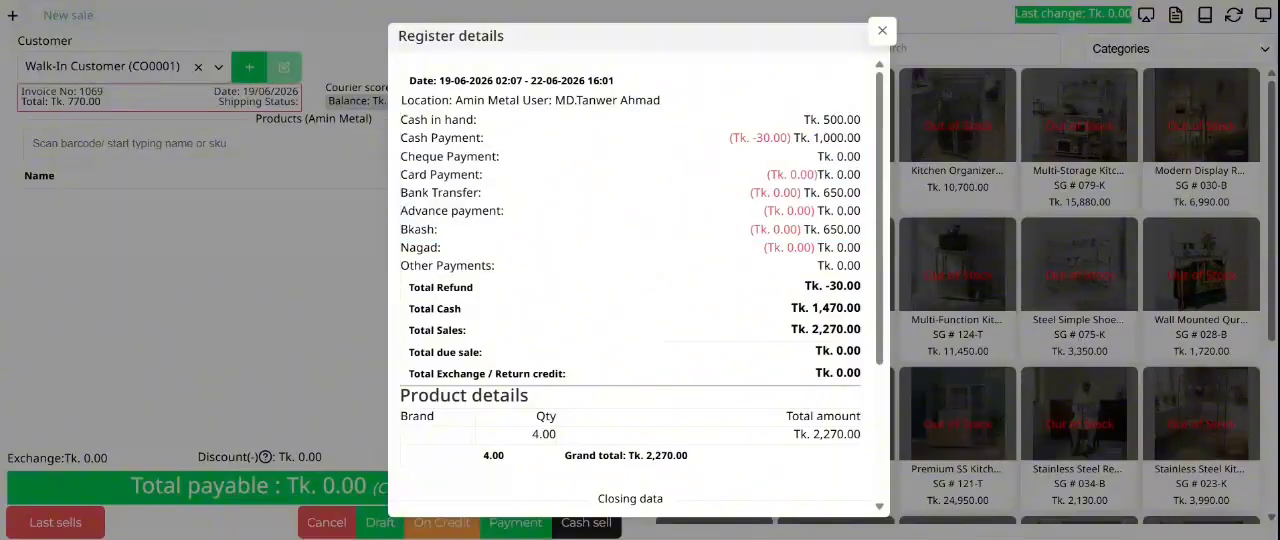
pyautogui.doubleClick(842, 230)
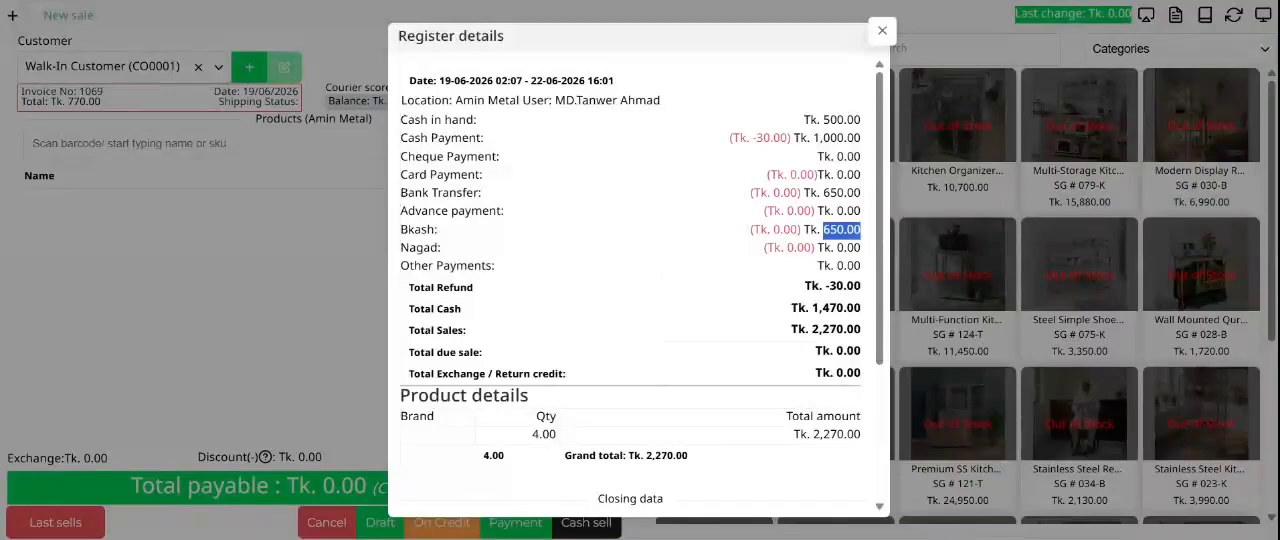
pyautogui.moveTo(837, 230); pyautogui.dragTo(818, 157)
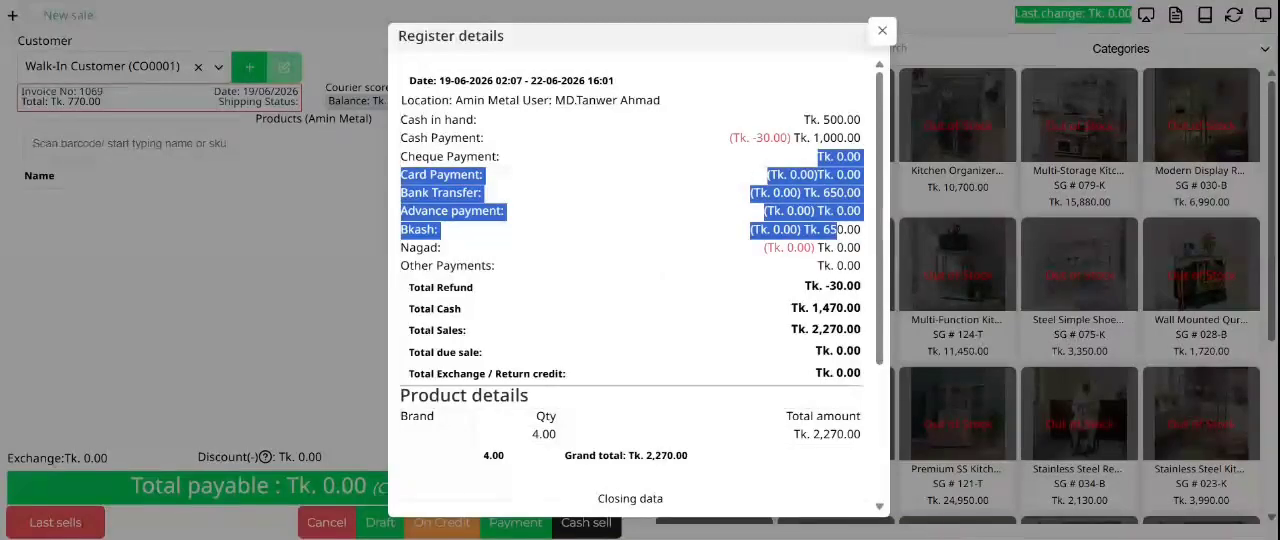
pyautogui.click(818, 170)
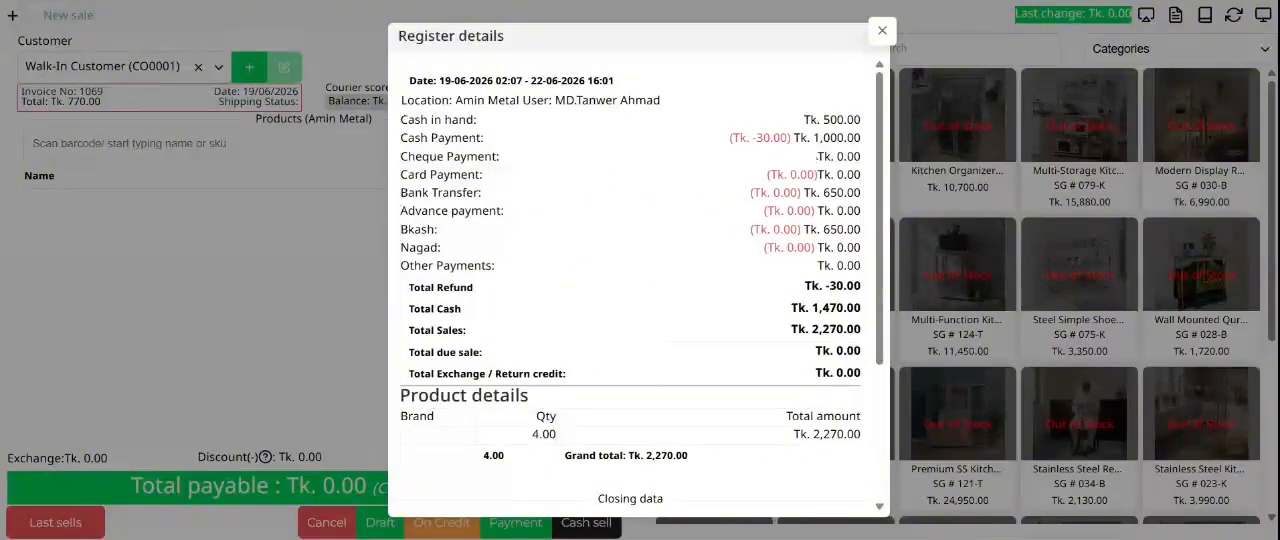
pyautogui.moveTo(860, 138); pyautogui.dragTo(813, 138)
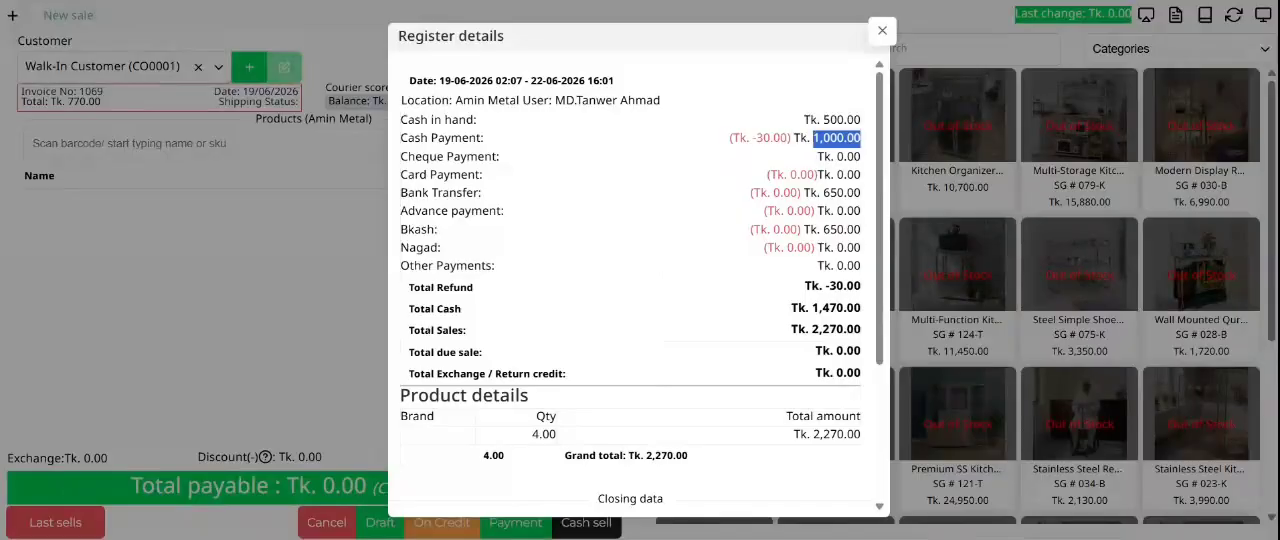
# Step: Examine the total refund and total cash figures in the register details
pyautogui.click(813, 172)
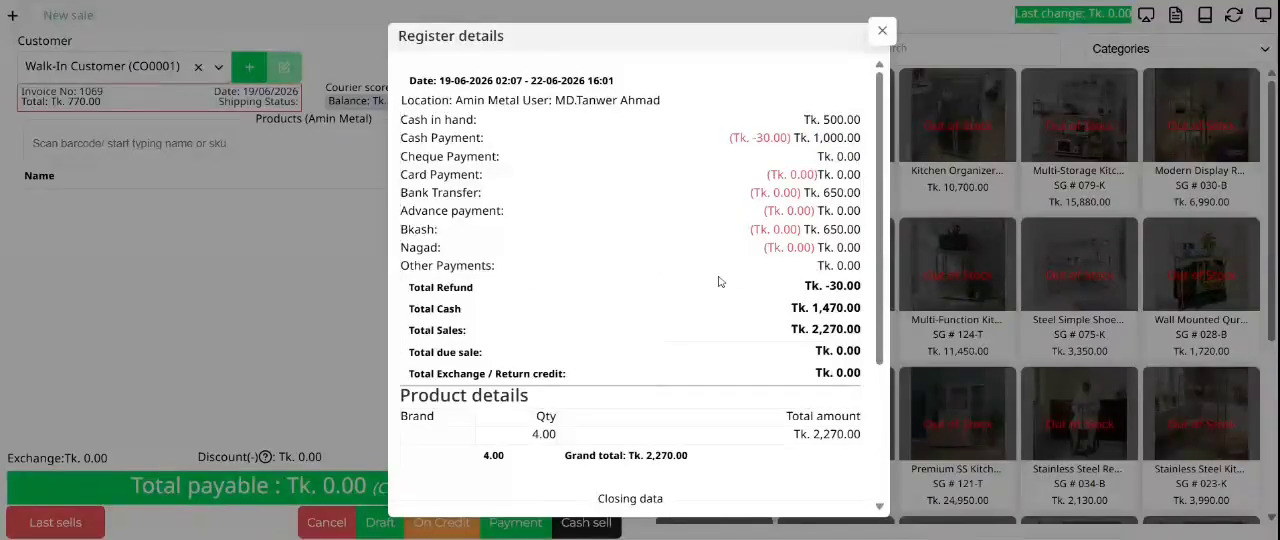
pyautogui.moveTo(476, 288); pyautogui.dragTo(408, 288)
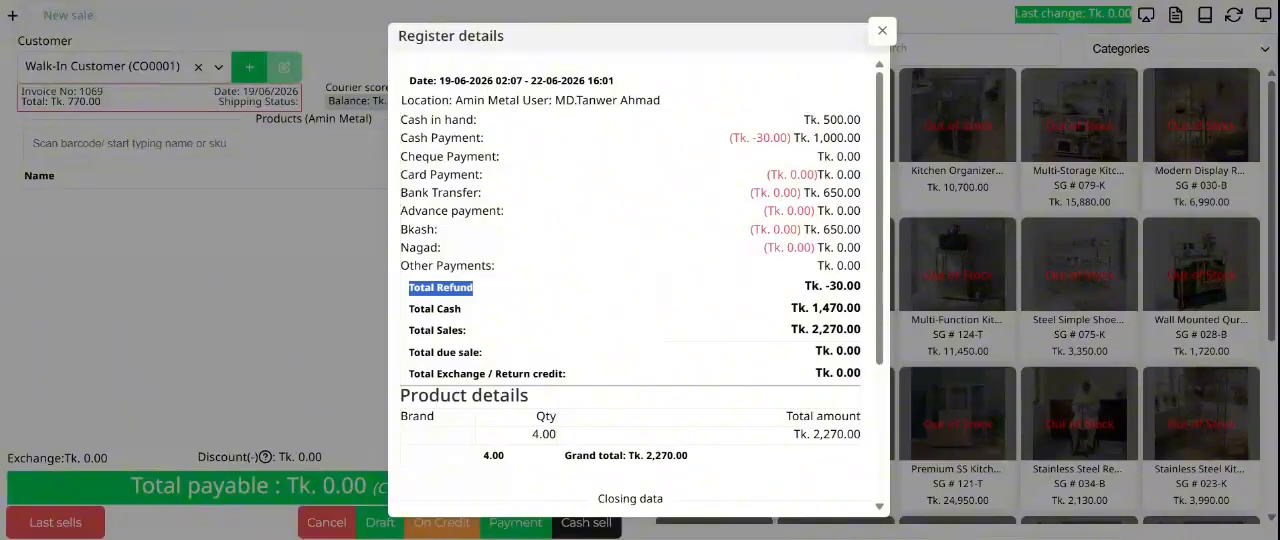
pyautogui.doubleClick(845, 286)
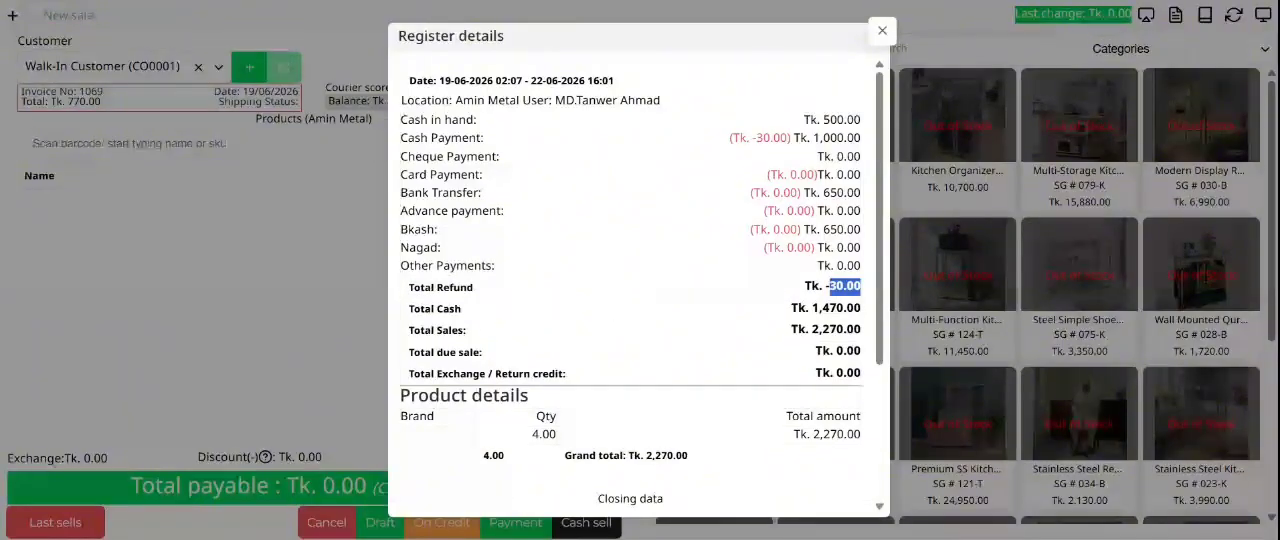
pyautogui.doubleClick(448, 309)
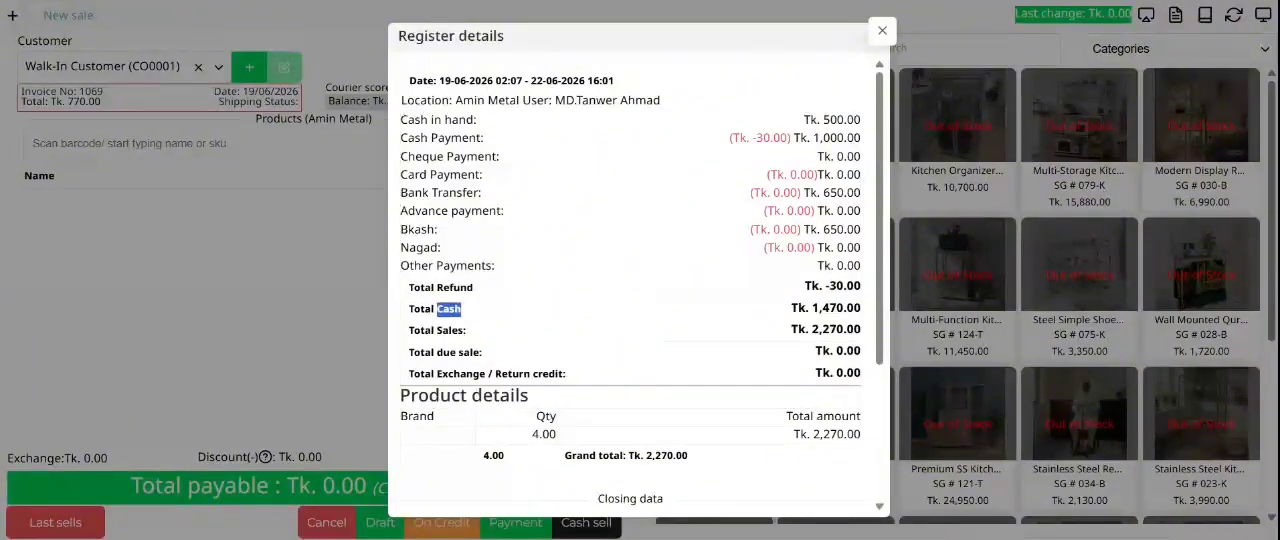
pyautogui.moveTo(861, 308); pyautogui.dragTo(812, 308)
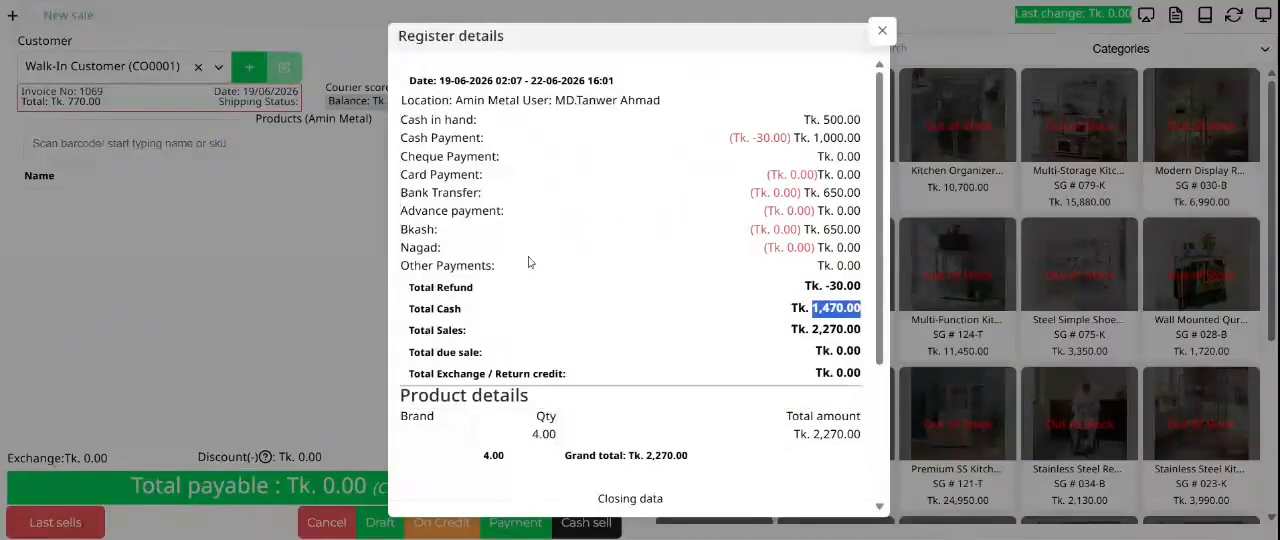
# Step: Compare the cash in hand, the received cash payment and its refund to see how the total cash is made up
pyautogui.doubleClick(838, 138)
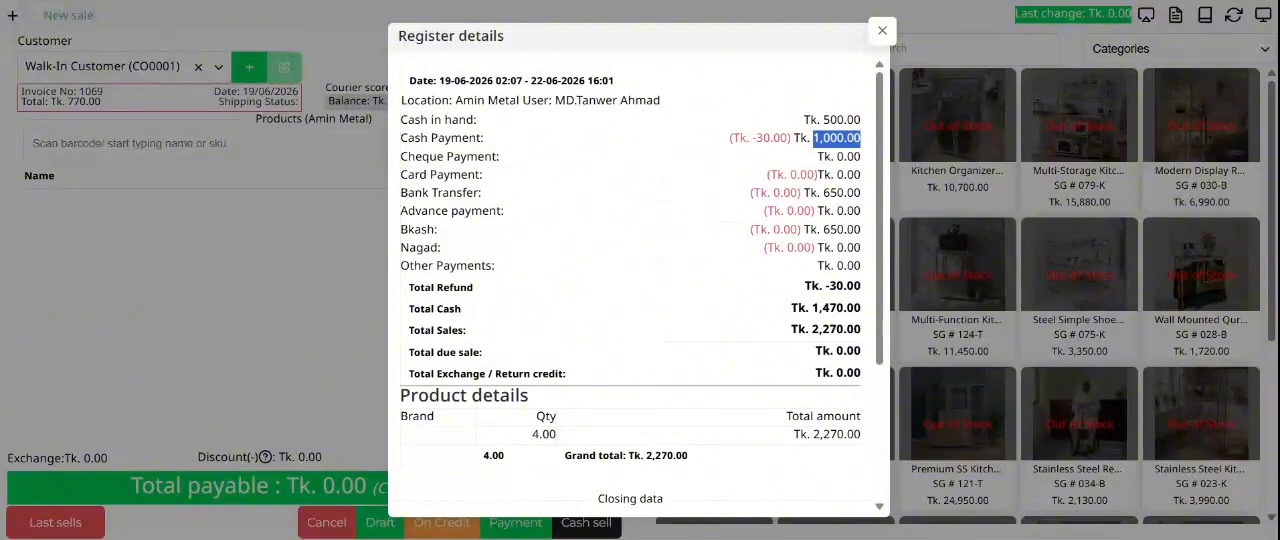
pyautogui.doubleClick(840, 120)
pyautogui.click(836, 138)
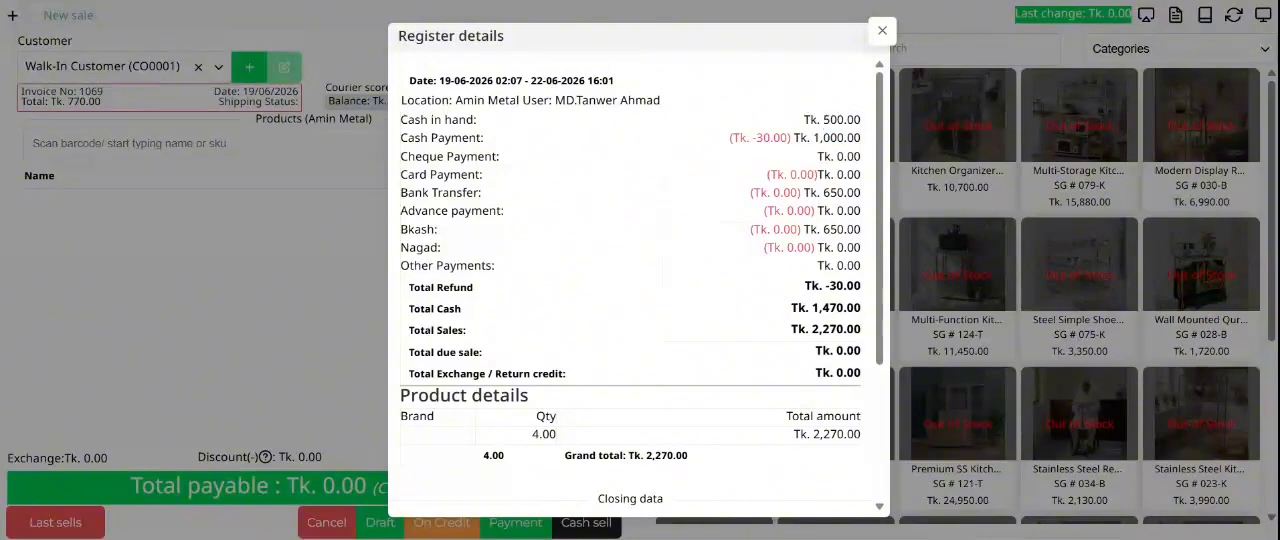
pyautogui.moveTo(840, 138); pyautogui.dragTo(822, 121)
pyautogui.click(826, 124)
pyautogui.moveTo(770, 138); pyautogui.dragTo(730, 140)
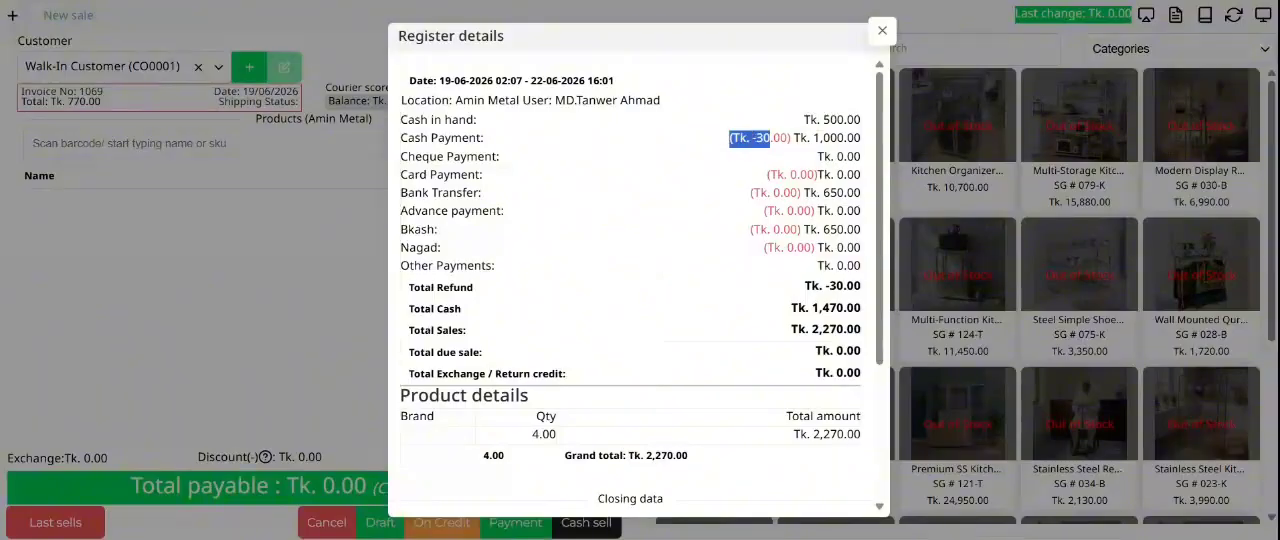
pyautogui.click(739, 145)
pyautogui.doubleClick(836, 138)
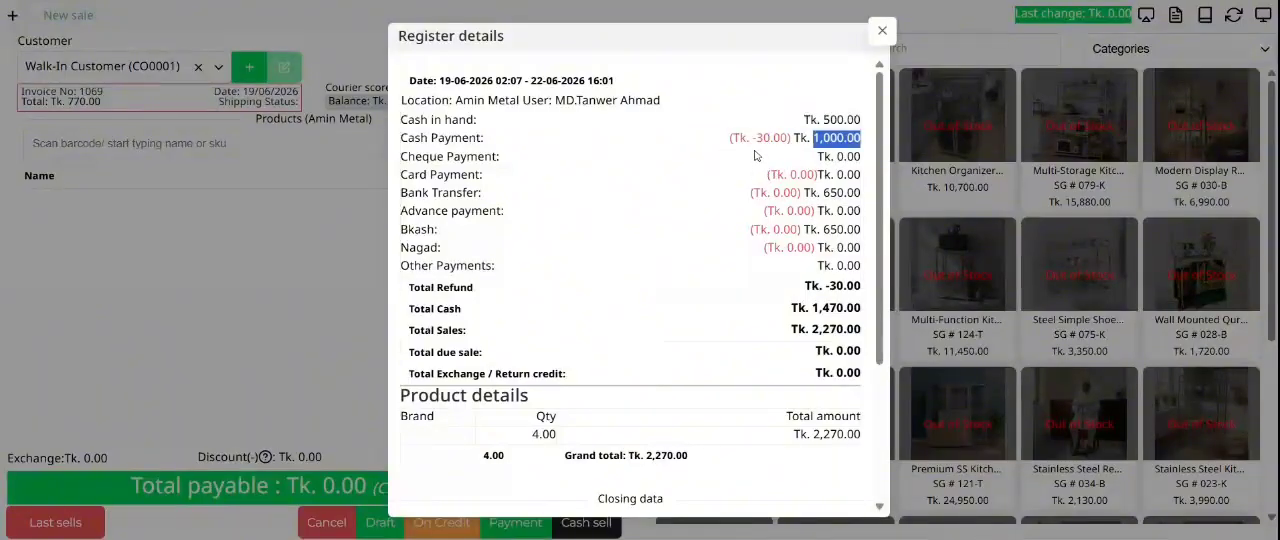
# Step: Close the register details, add one Premium Stainless Steel Quran Holder Stand (sg#qr-11-s) to the sale and start its payment
pyautogui.click(882, 31)
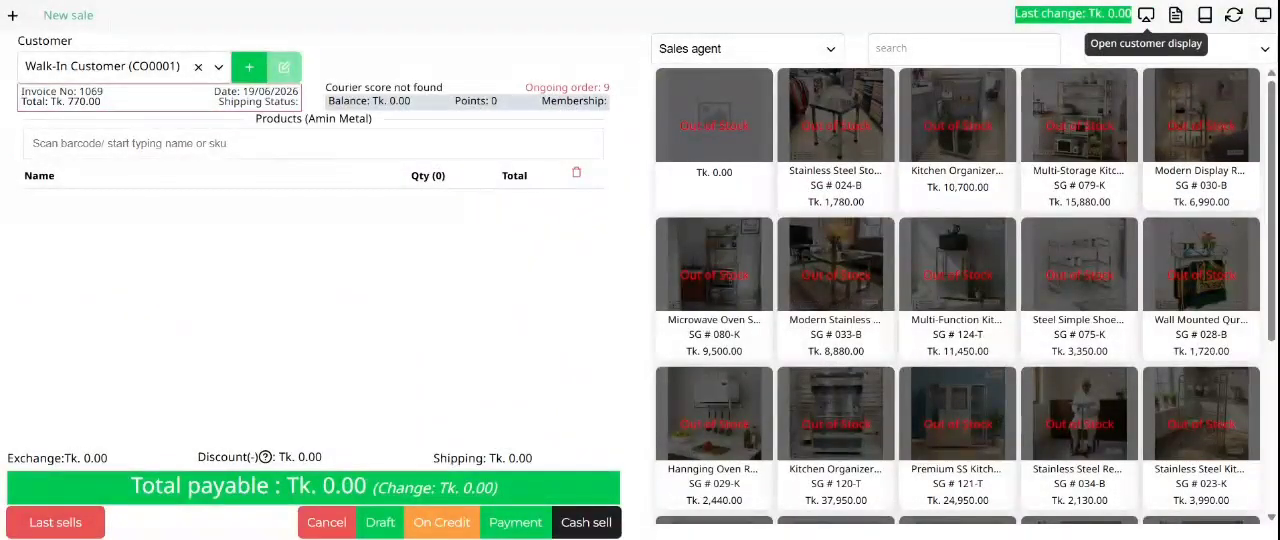
pyautogui.scroll(-3, 1100, 400)
pyautogui.scroll(-10, 1100, 418)
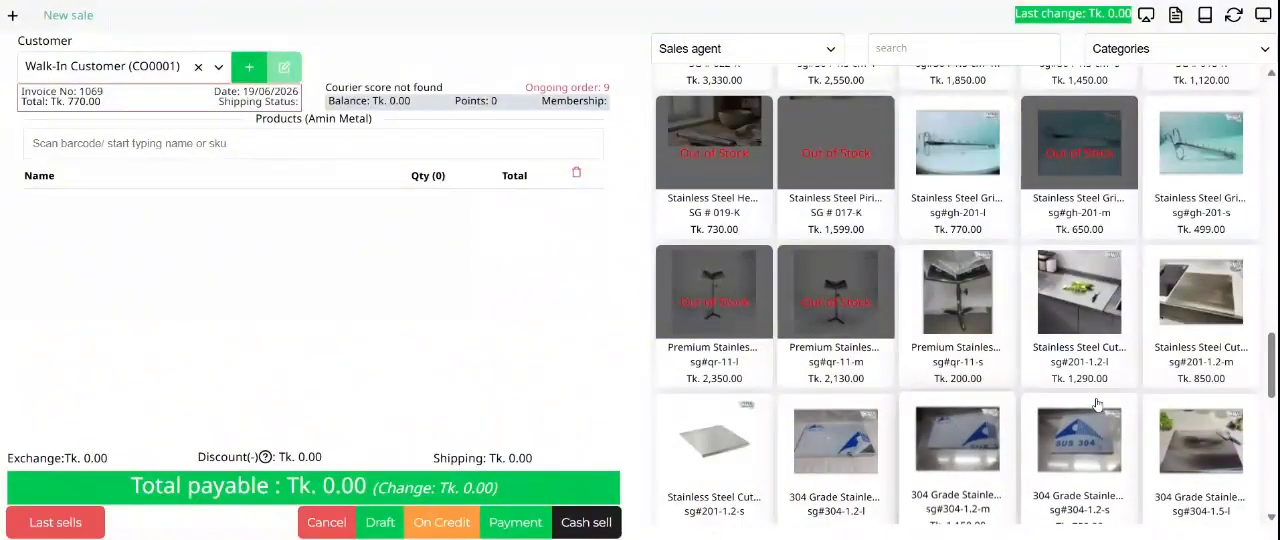
pyautogui.click(943, 313)
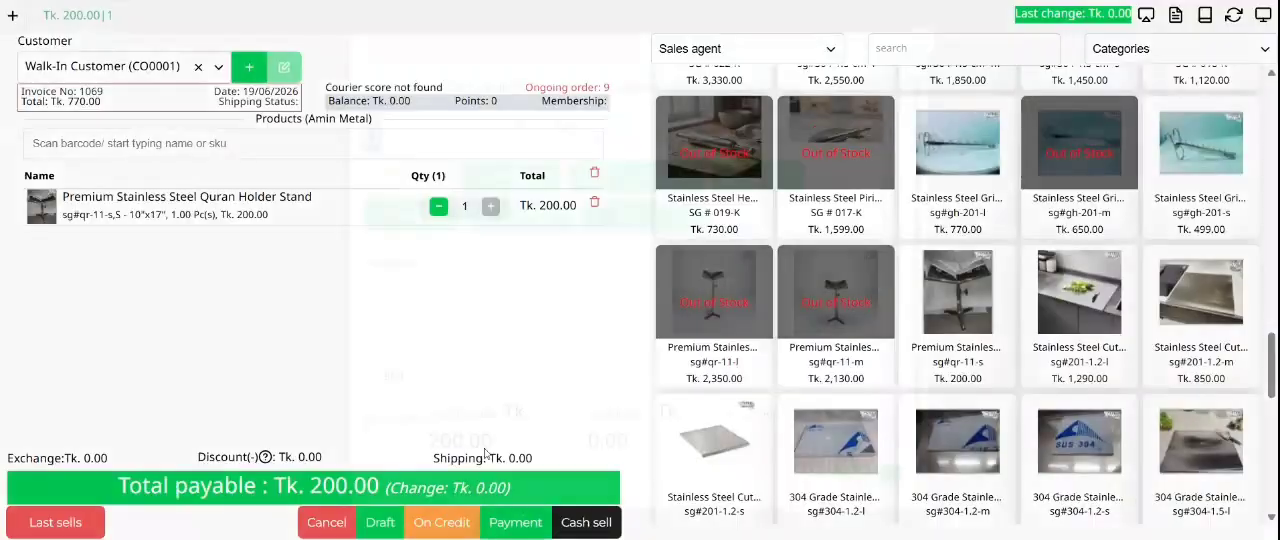
pyautogui.click(525, 519)
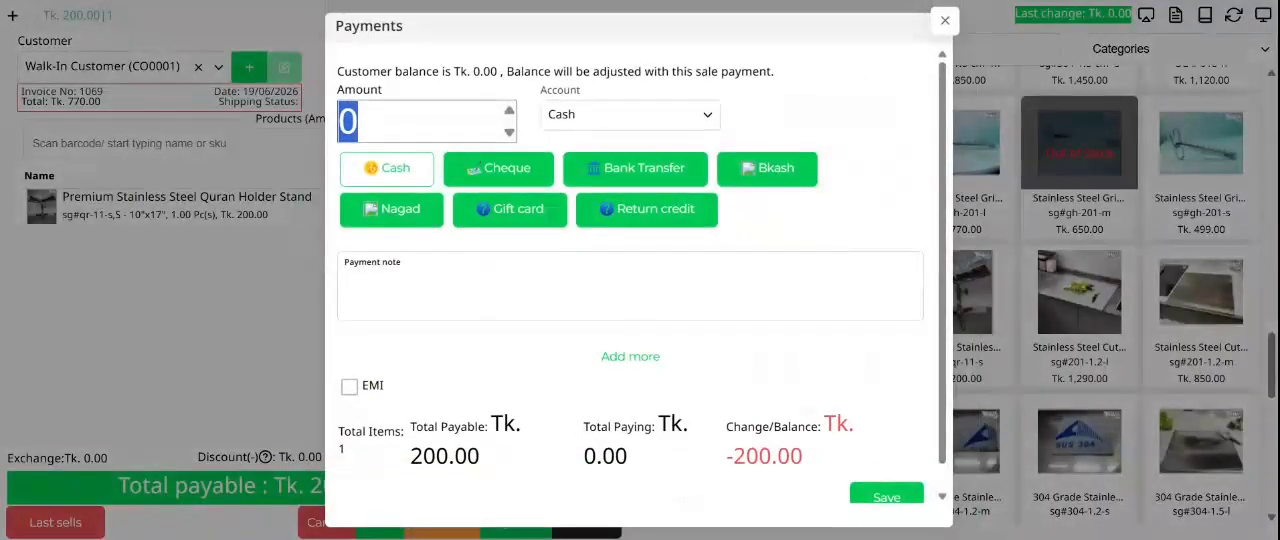
# Step: Try cash amounts of 1000, 2000 and 200 for the sale and check the total paying
pyautogui.write('1000')
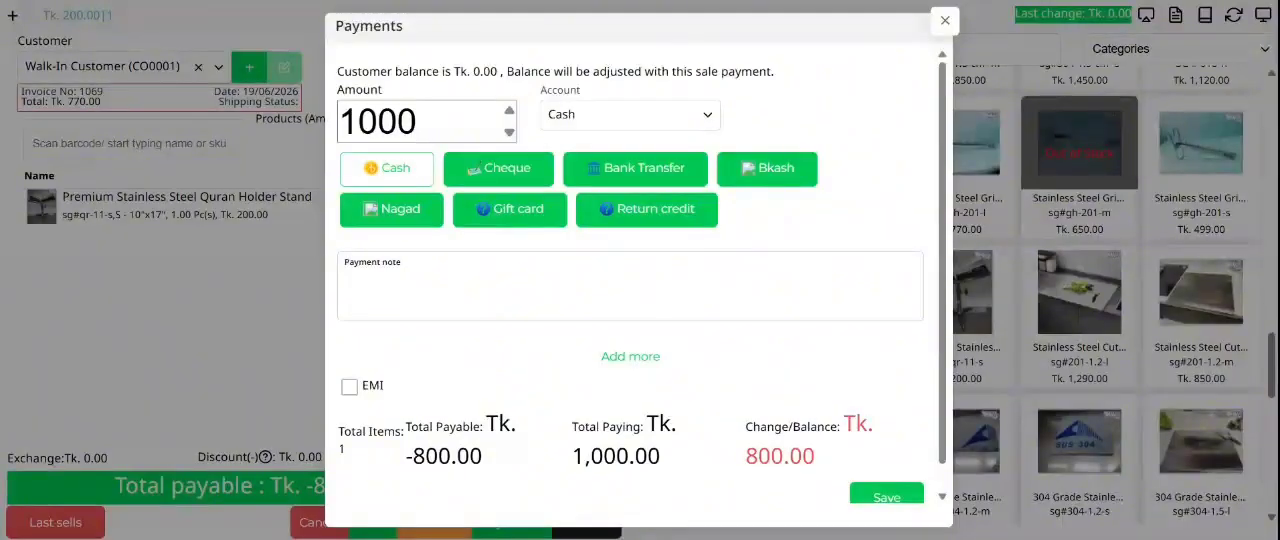
pyautogui.moveTo(428, 124); pyautogui.dragTo(278, 112)
pyautogui.press('BackSpace')
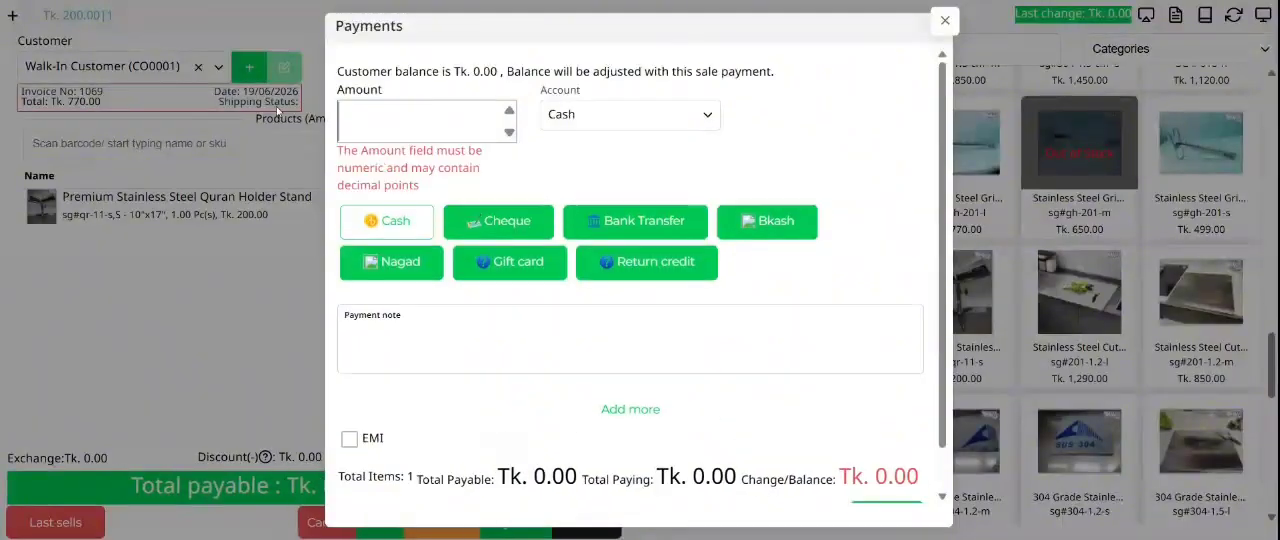
pyautogui.write('2000')
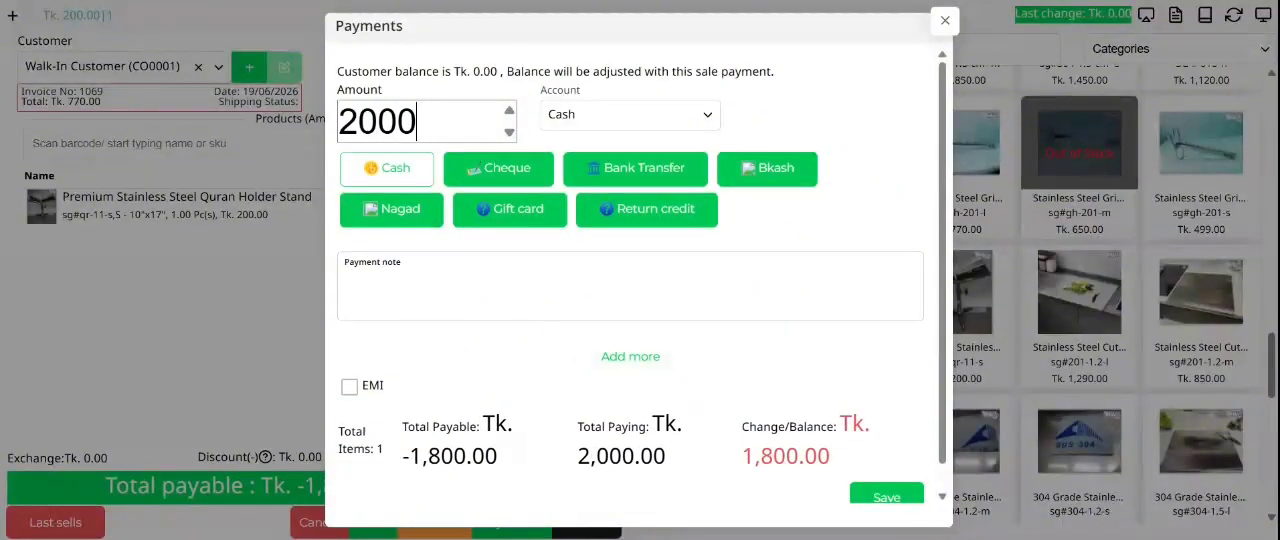
pyautogui.press('BackSpace')
pyautogui.click(801, 457)
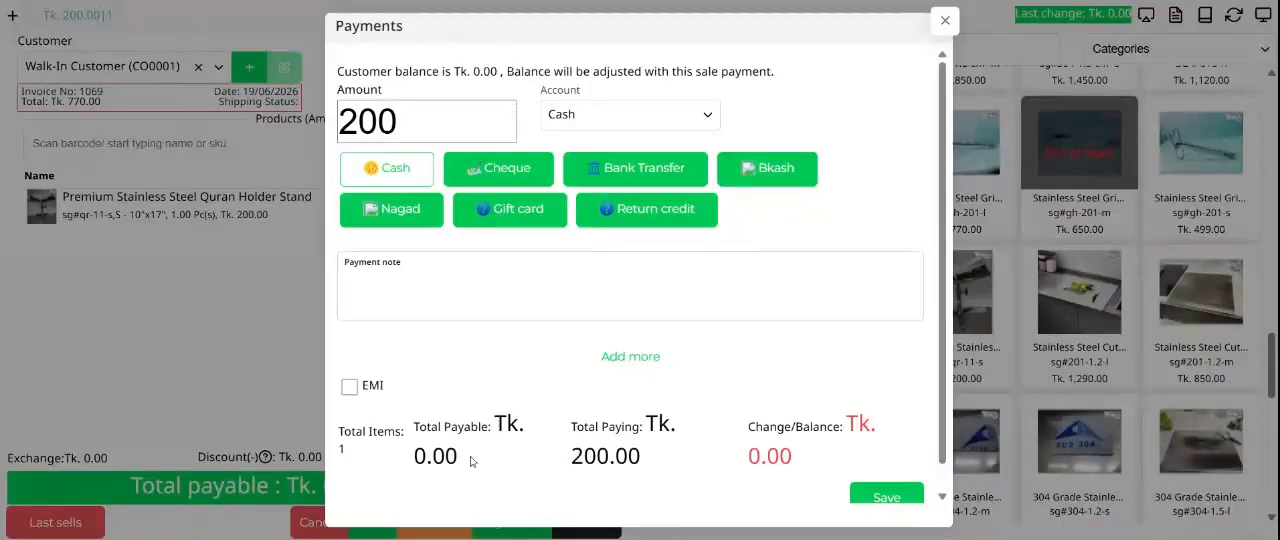
pyautogui.moveTo(549, 457); pyautogui.dragTo(652, 459)
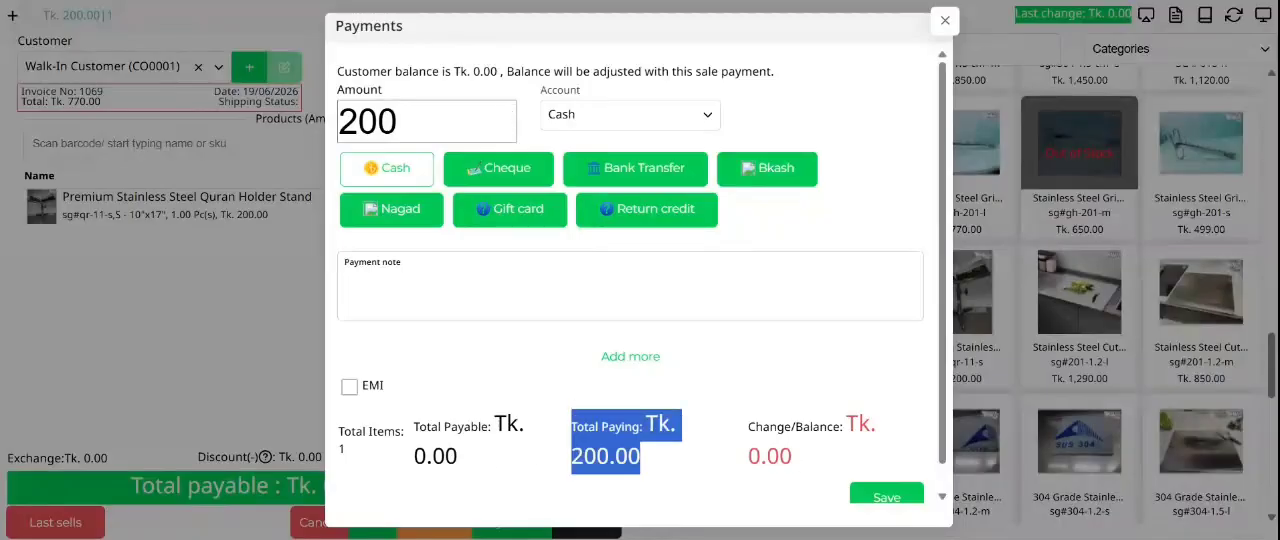
# Step: Set the cash payment amount to 1000
pyautogui.doubleClick(480, 122)
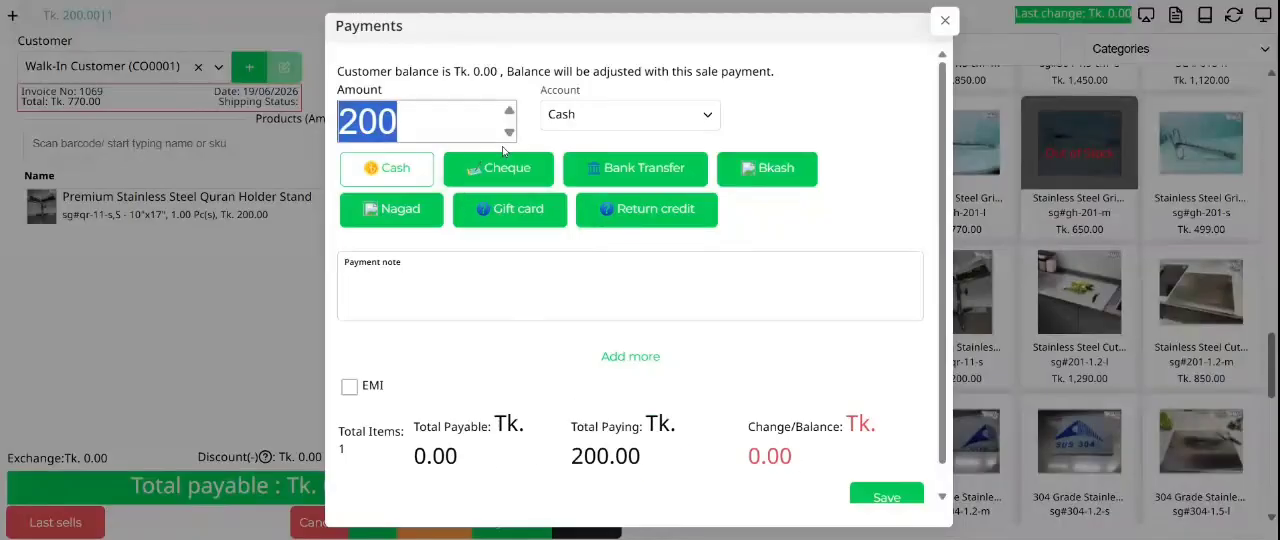
pyautogui.press('BackSpace')
pyautogui.write('10100')
pyautogui.press('BackSpace')
pyautogui.press('BackSpace')
pyautogui.press('BackSpace')
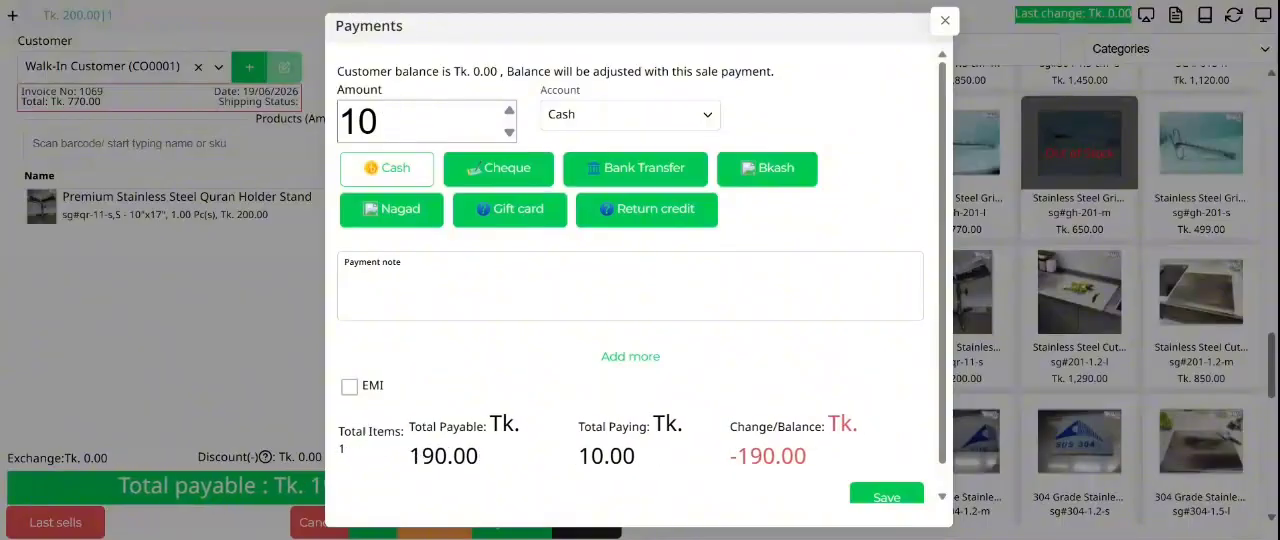
pyautogui.write('00')
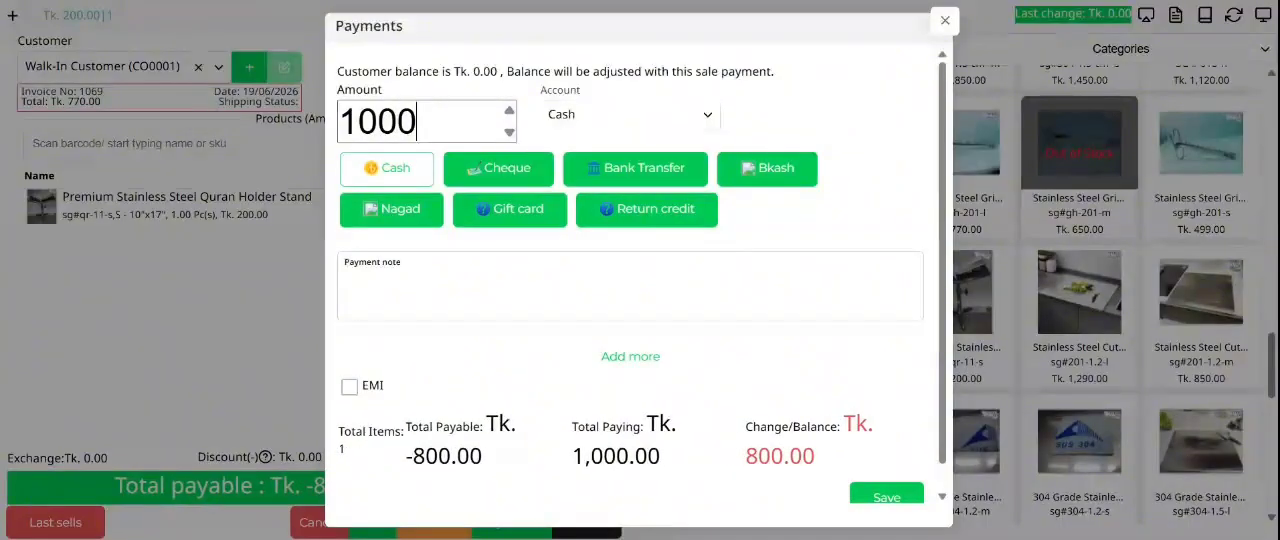
# Step: Check the change due against the amount paid, and save the cash payment to complete the sale
pyautogui.doubleClick(780, 456)
pyautogui.scroll(-1, 790, 430)
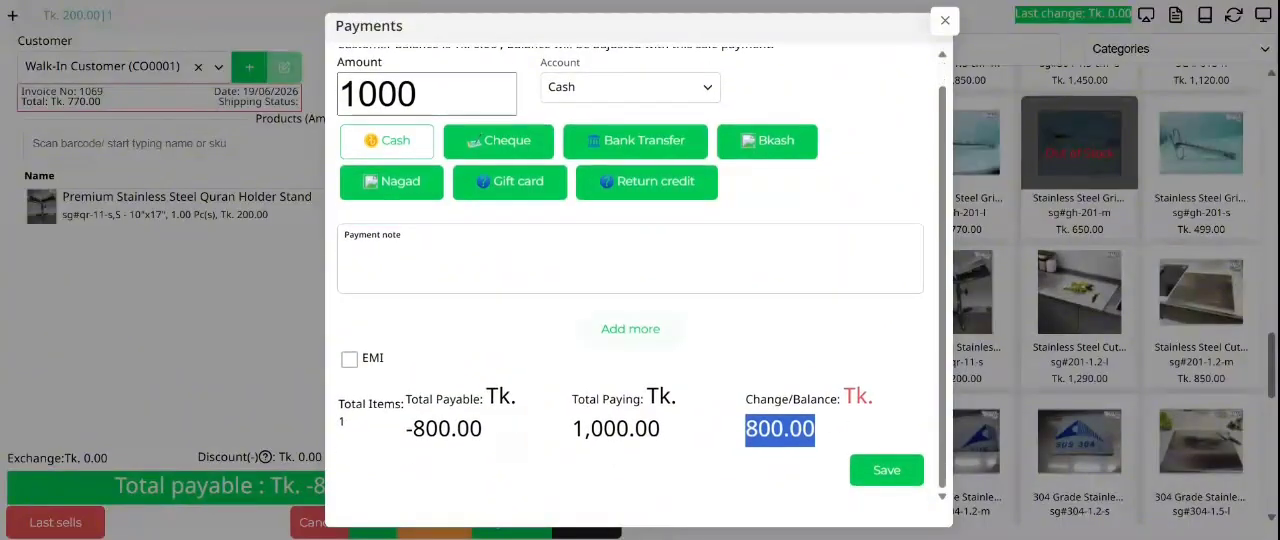
pyautogui.doubleClick(408, 95)
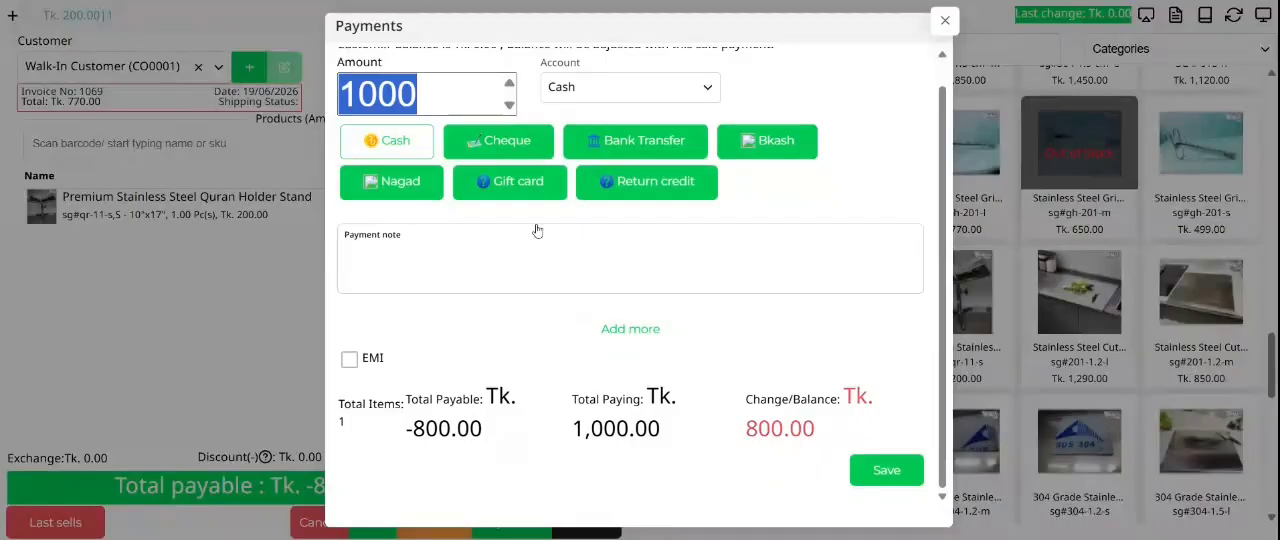
pyautogui.click(600, 362)
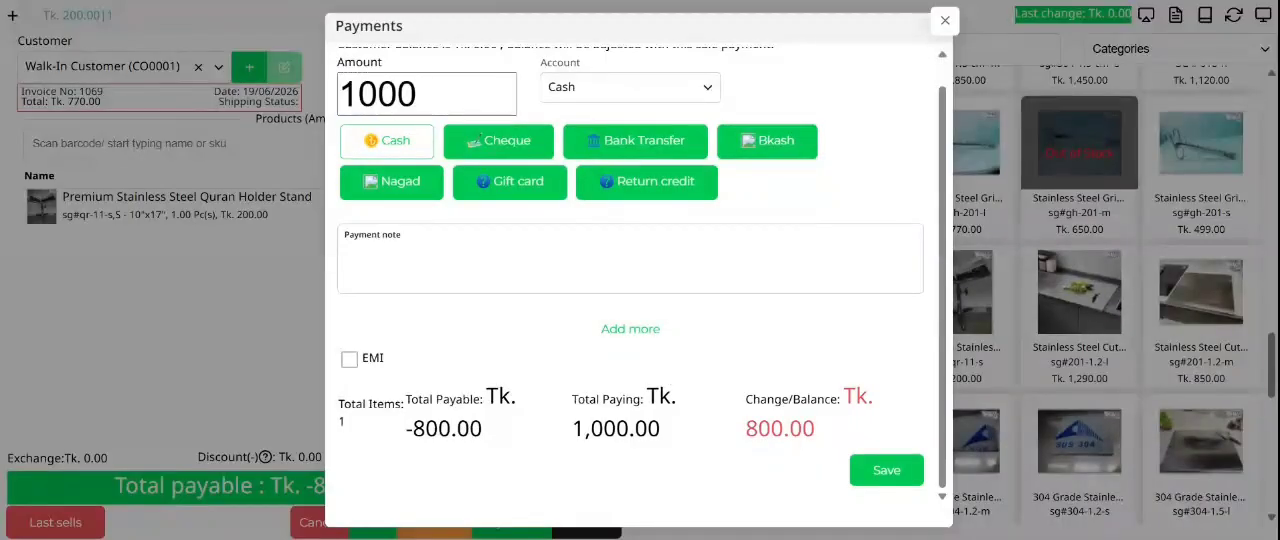
pyautogui.moveTo(826, 434); pyautogui.dragTo(746, 428)
pyautogui.click(886, 470)
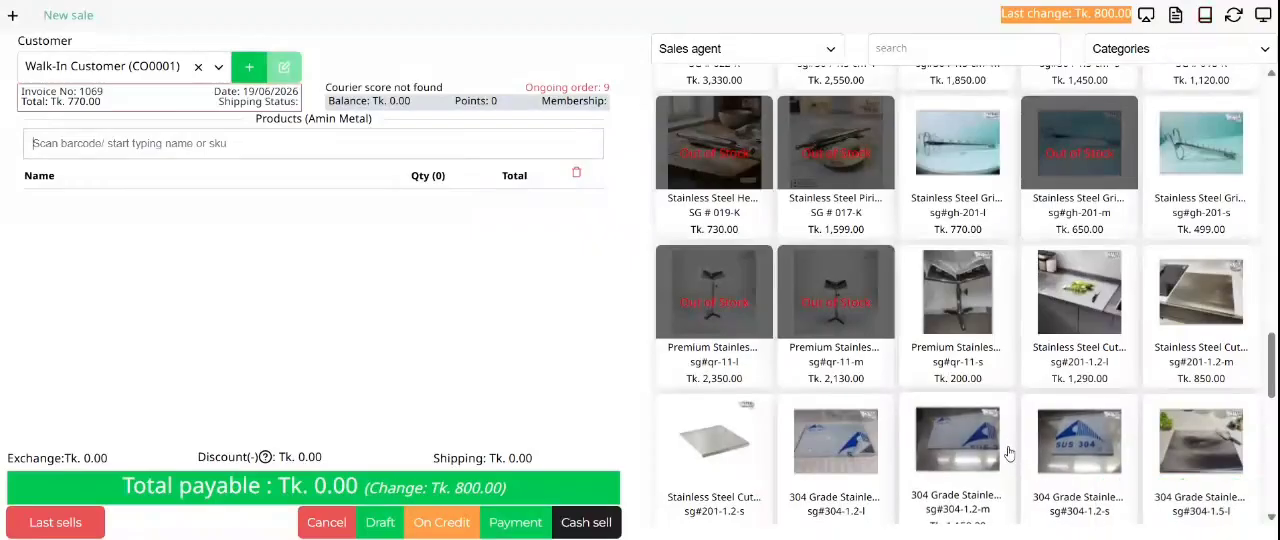
# Step: Open the register details and compare the cash payment's received and refunded amounts with the total refund
pyautogui.click(1175, 15)
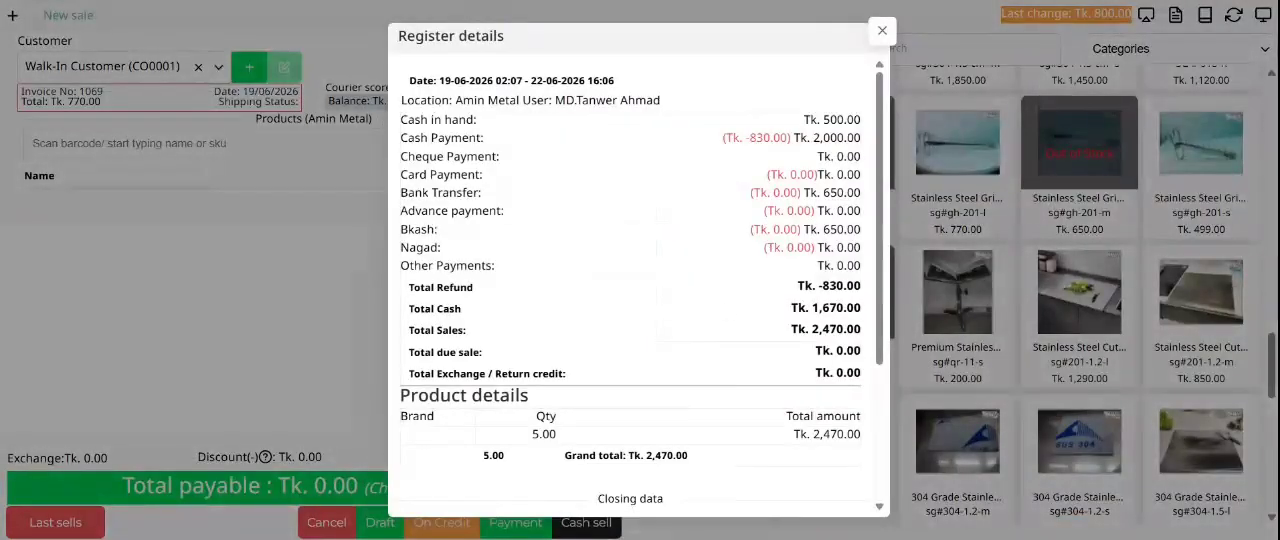
pyautogui.moveTo(749, 138); pyautogui.dragTo(757, 138)
pyautogui.moveTo(847, 138); pyautogui.dragTo(811, 139)
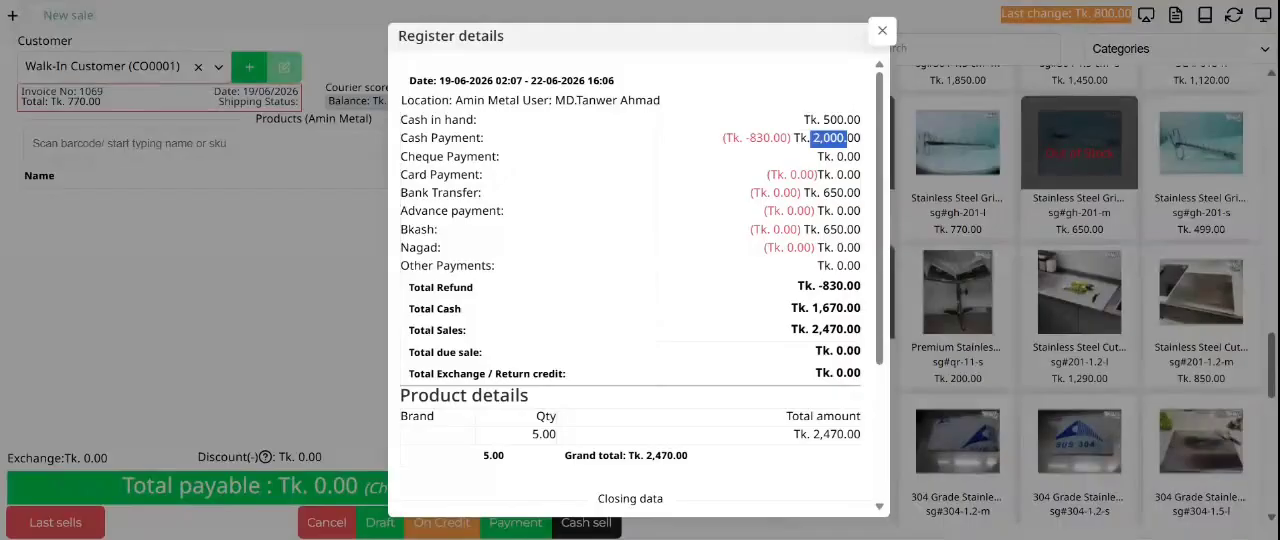
pyautogui.click(812, 139)
pyautogui.moveTo(774, 138); pyautogui.dragTo(749, 138)
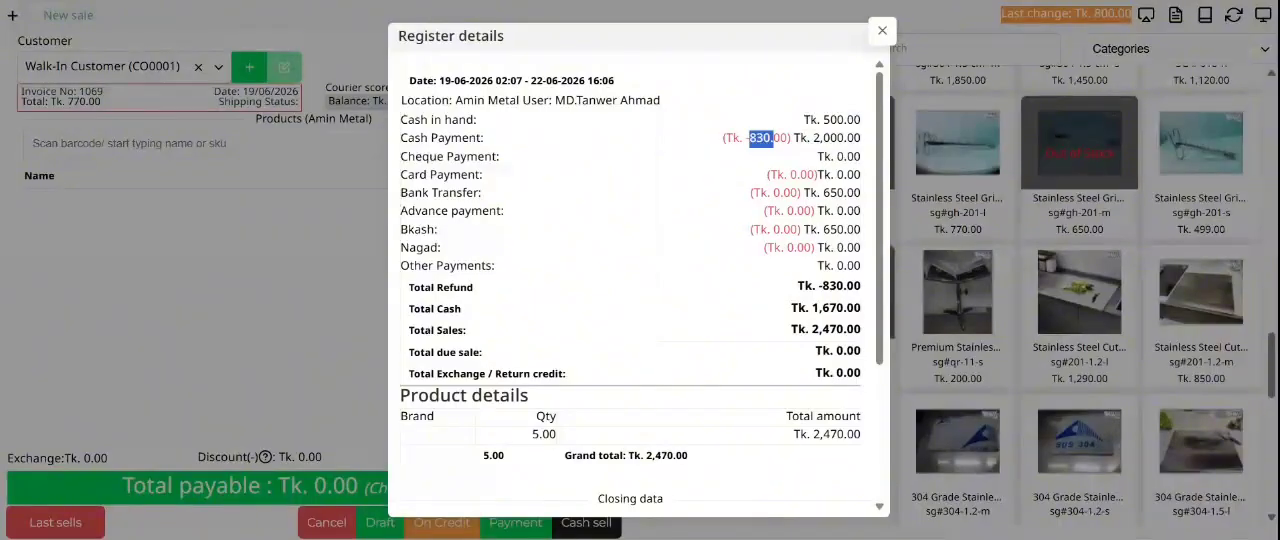
pyautogui.moveTo(862, 287); pyautogui.dragTo(797, 287)
pyautogui.click(828, 180)
# Step: Examine the total cash and total sales figures in the updated register details
pyautogui.doubleClick(663, 312)
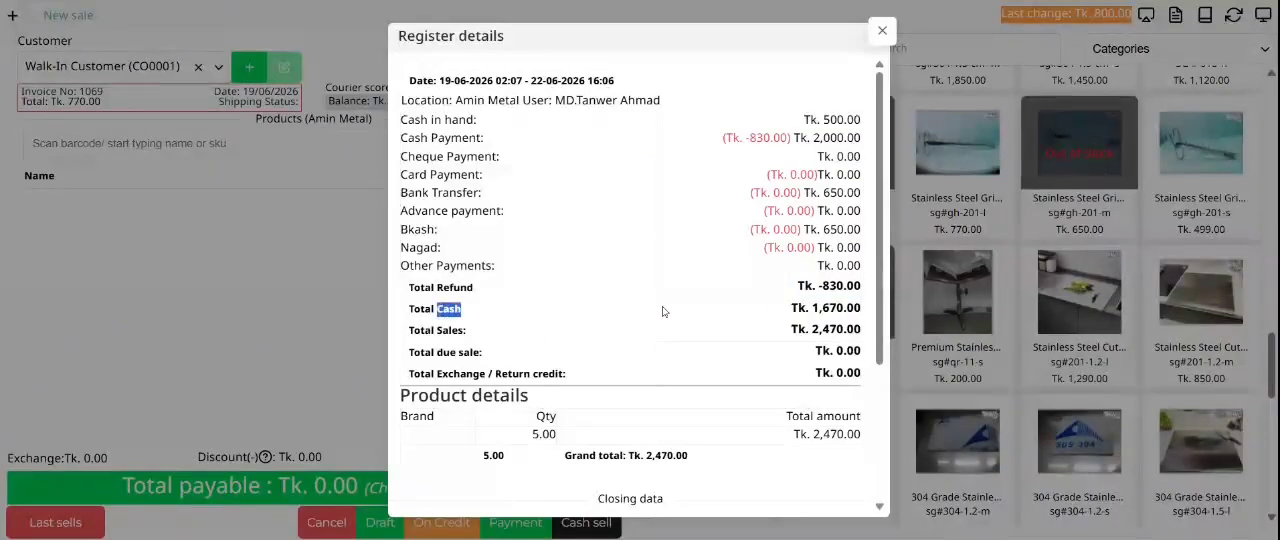
pyautogui.doubleClick(836, 308)
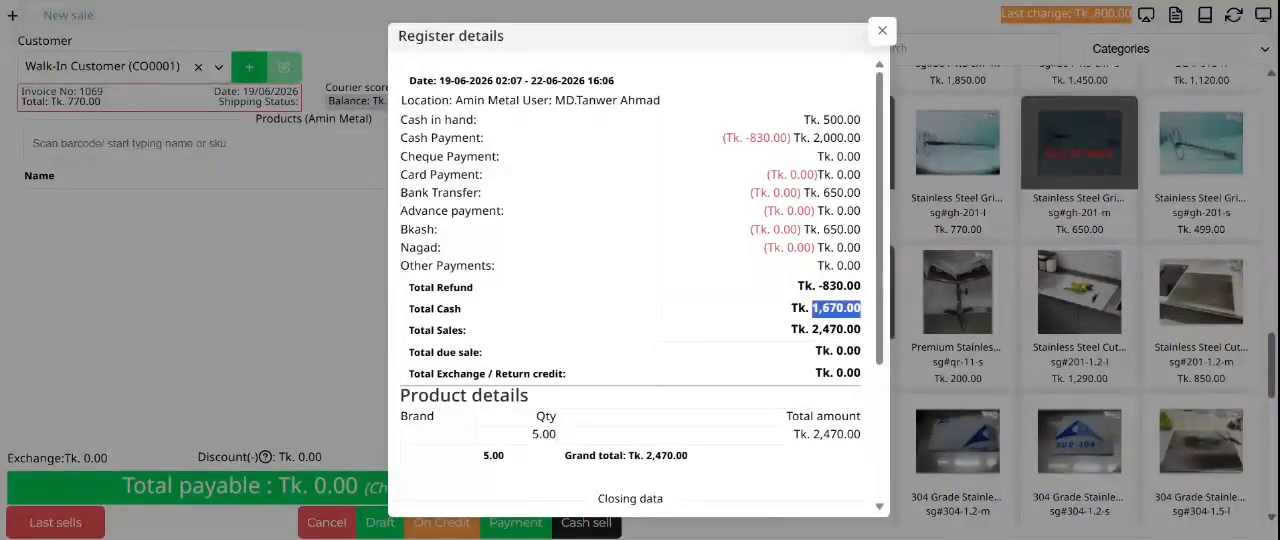
pyautogui.moveTo(465, 330); pyautogui.dragTo(848, 330)
pyautogui.click(846, 331)
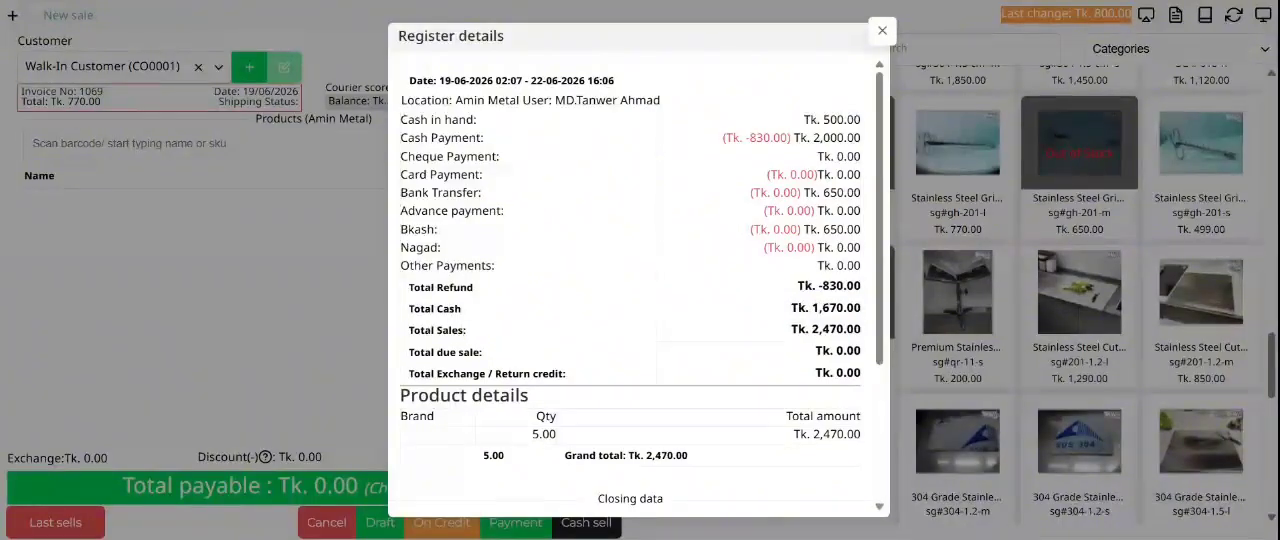
pyautogui.doubleClick(842, 330)
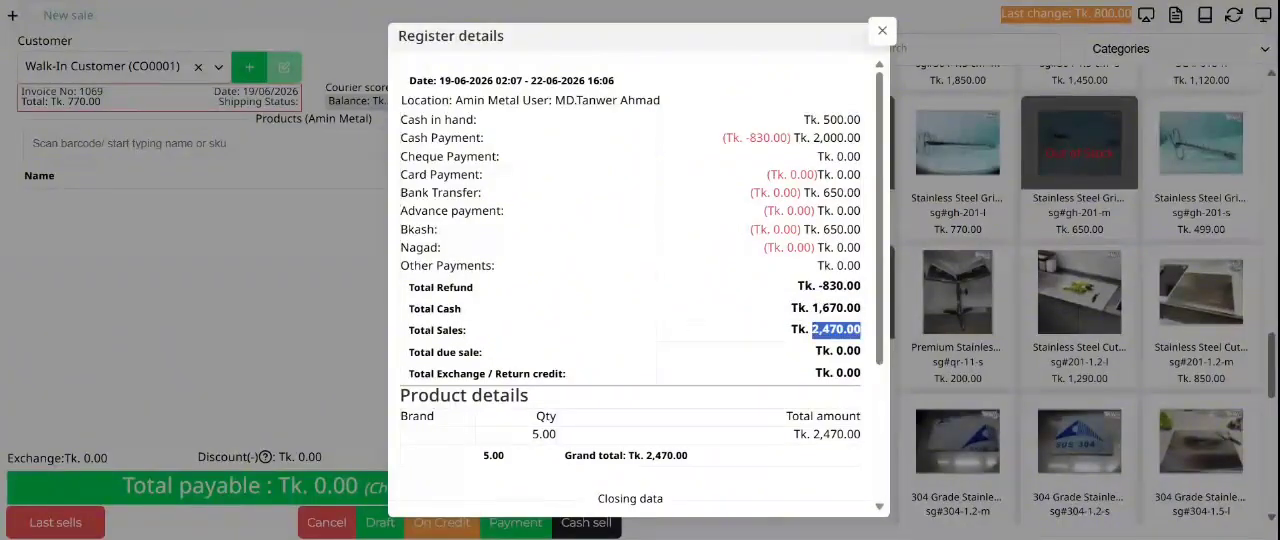
pyautogui.tripleClick(842, 330)
pyautogui.click(410, 316)
pyautogui.tripleClick(838, 309)
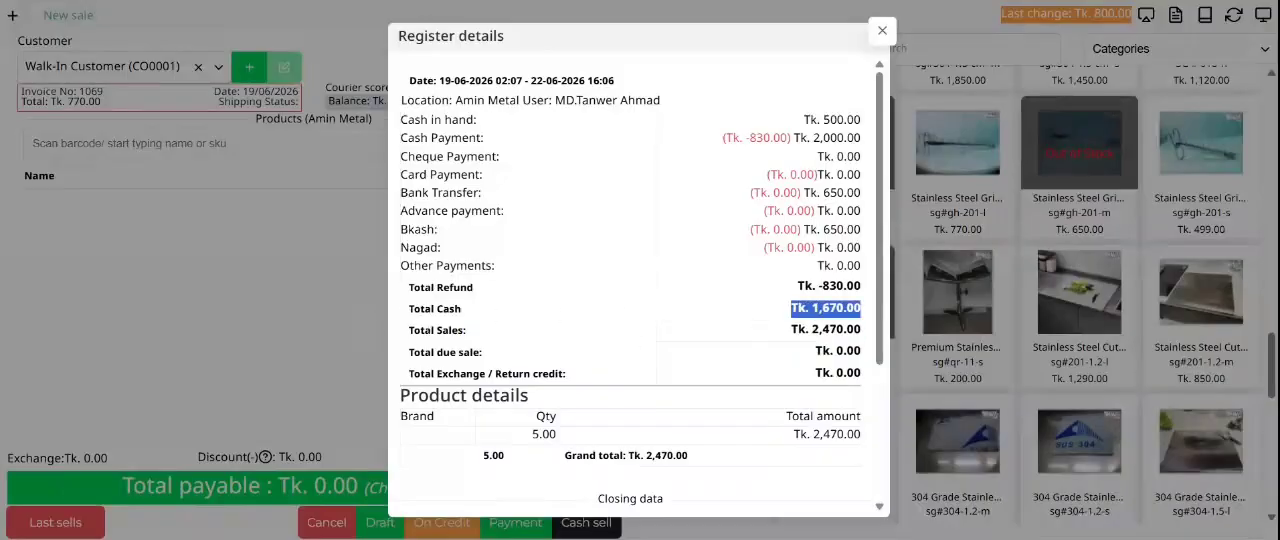
pyautogui.click(828, 310)
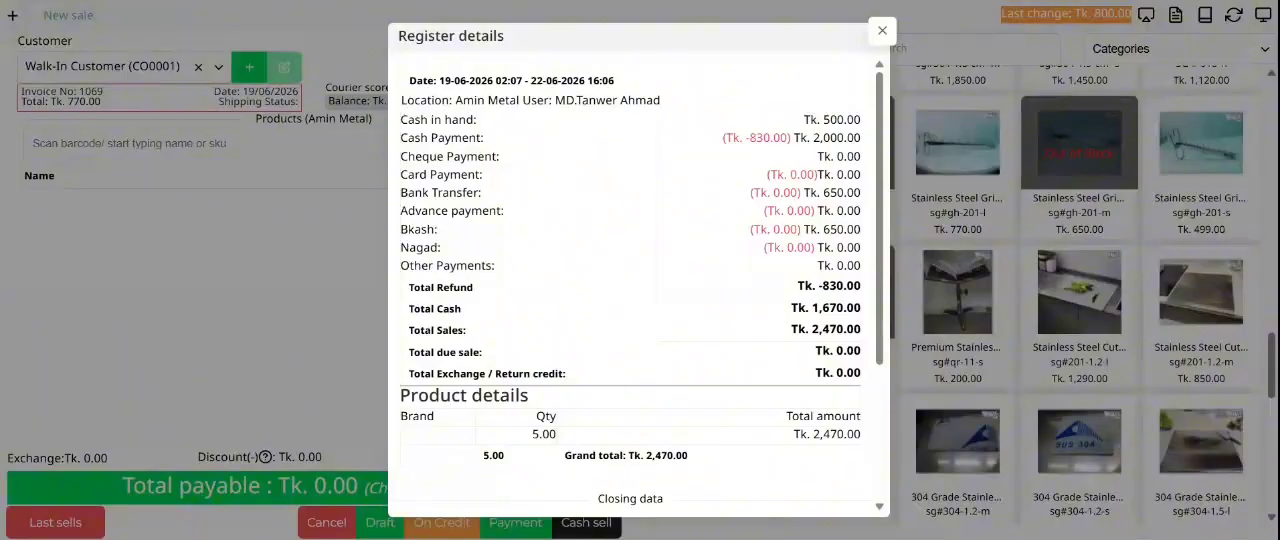
# Step: Recheck the received cash amount and the cash refund shown in red on the cash payment line
pyautogui.doubleClick(838, 138)
pyautogui.click(838, 138)
pyautogui.moveTo(812, 158); pyautogui.dragTo(751, 140)
pyautogui.click(751, 140)
pyautogui.scroll(-3, 690, 256)
pyautogui.scroll(3, 680, 263)
pyautogui.moveTo(790, 138); pyautogui.dragTo(767, 157)
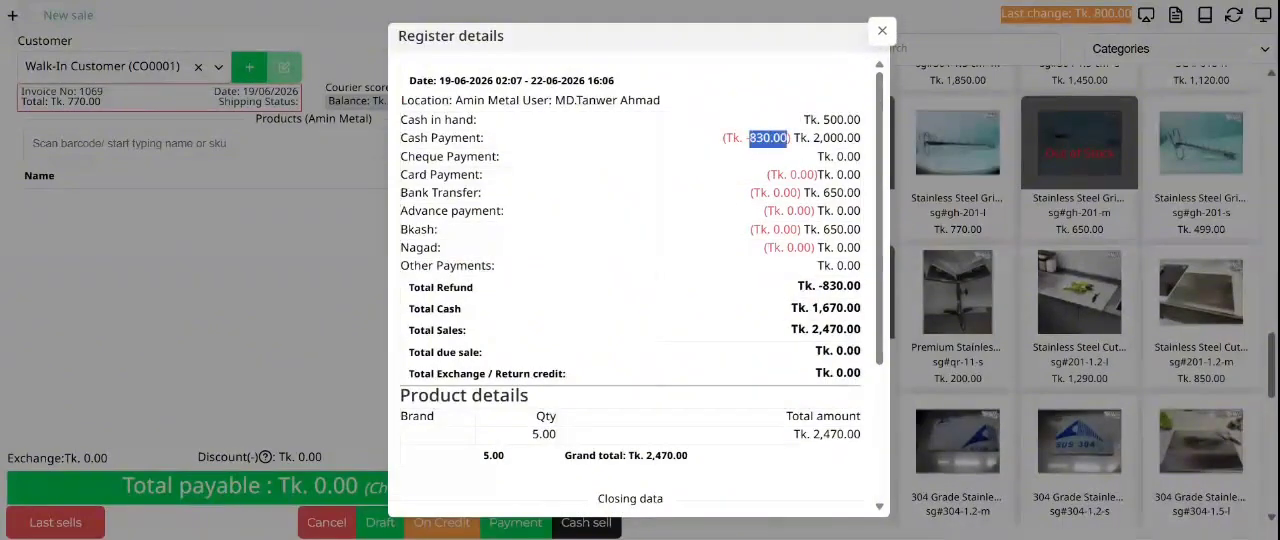
# Step: Compare the bank transfer line with the refunded amount on the cash payment line, and close the register details
pyautogui.moveTo(837, 193); pyautogui.dragTo(773, 193)
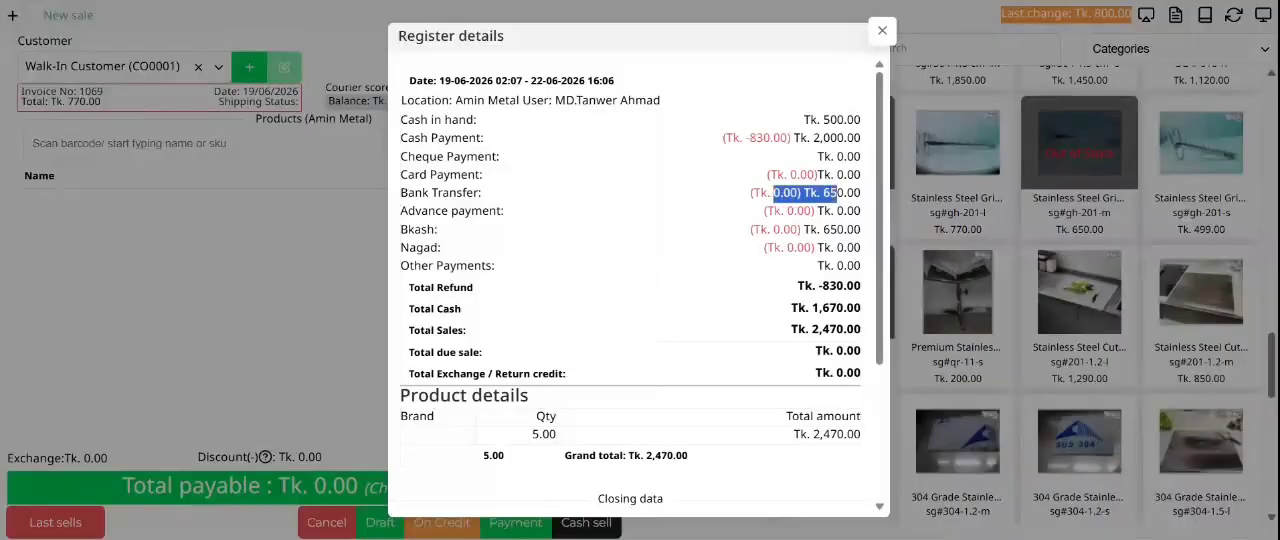
pyautogui.moveTo(789, 138); pyautogui.dragTo(746, 138)
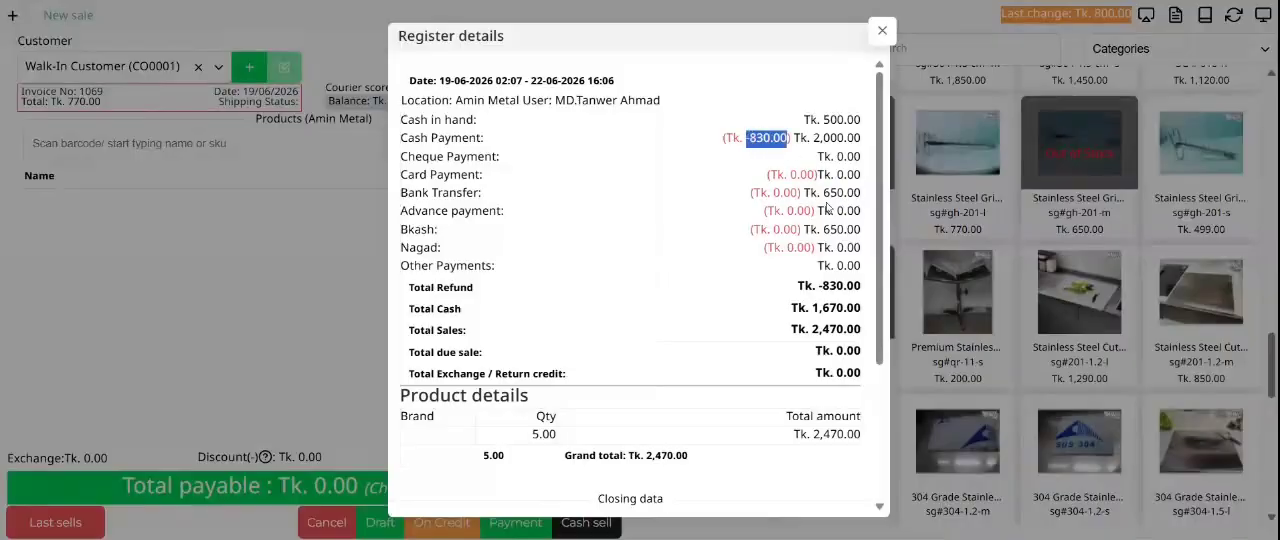
pyautogui.click(882, 30)
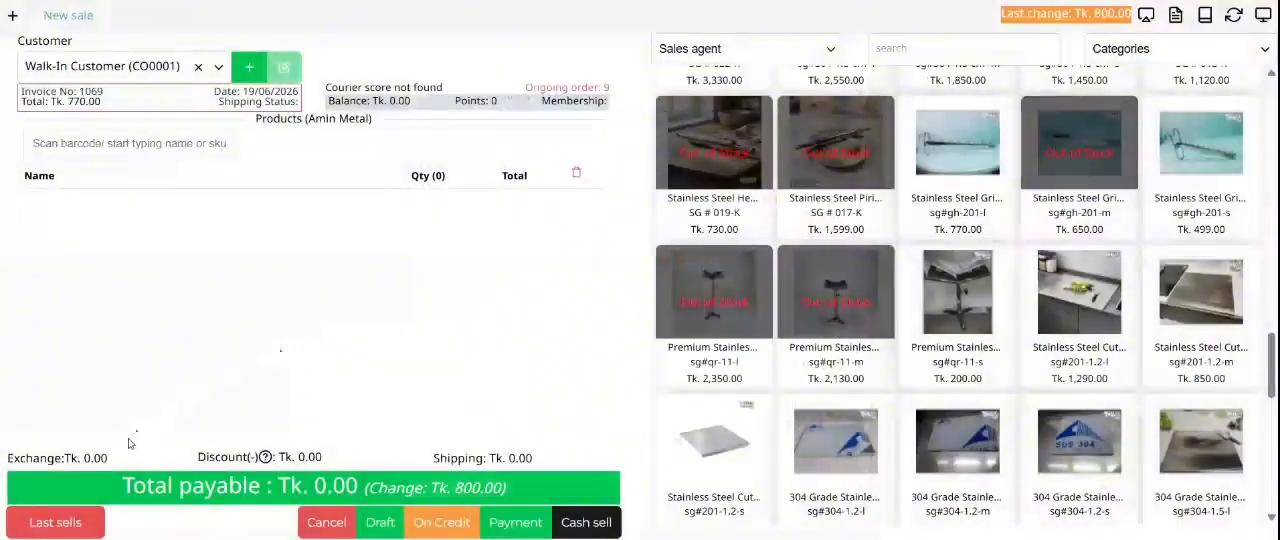
# Step: View the exchange details window with its invoice number lookup, and close it without choosing an invoice
pyautogui.click(47, 458)
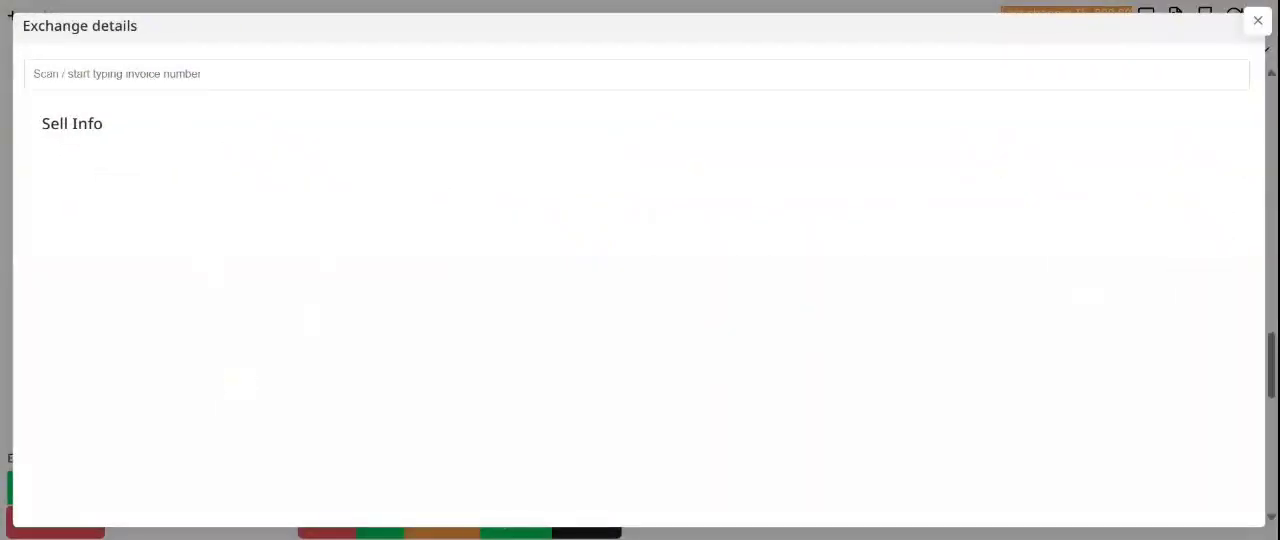
pyautogui.click(1257, 20)
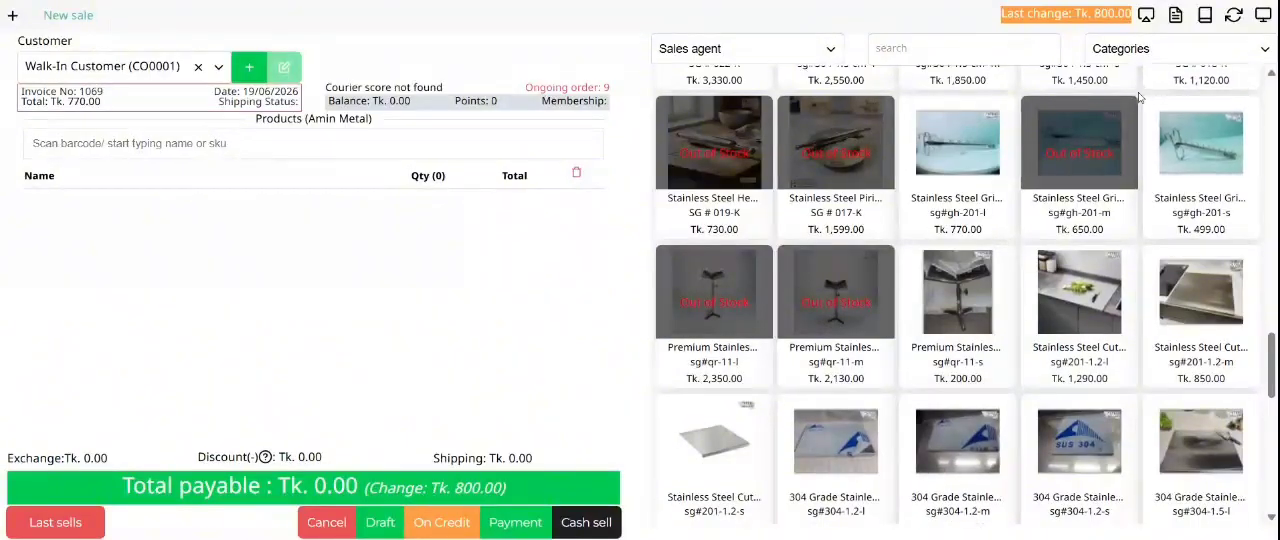
pyautogui.click(81, 460)
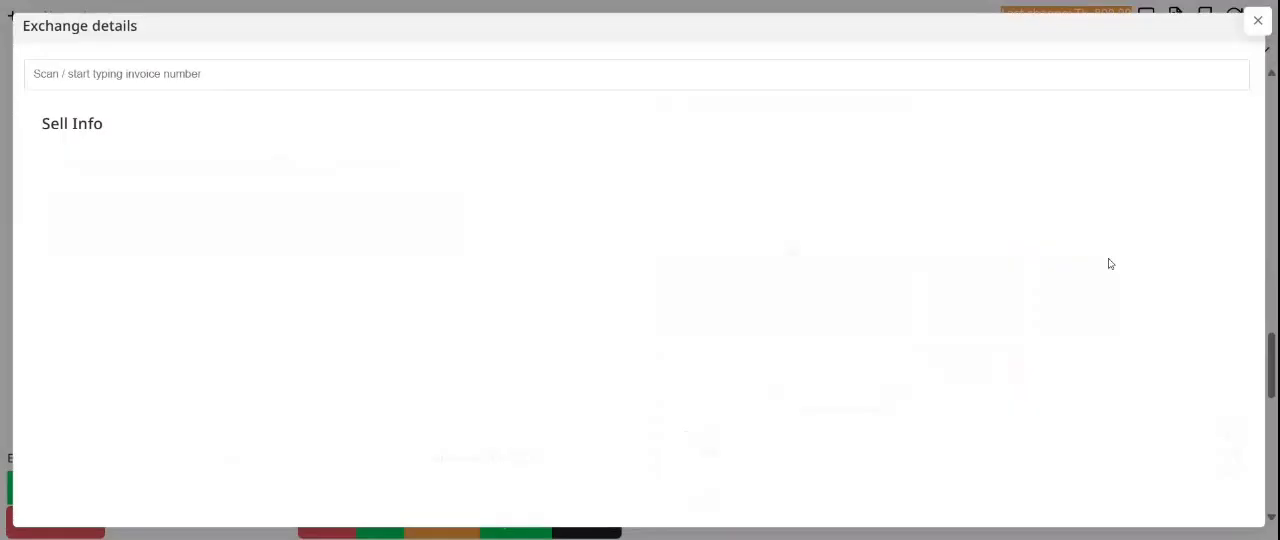
pyautogui.click(1257, 20)
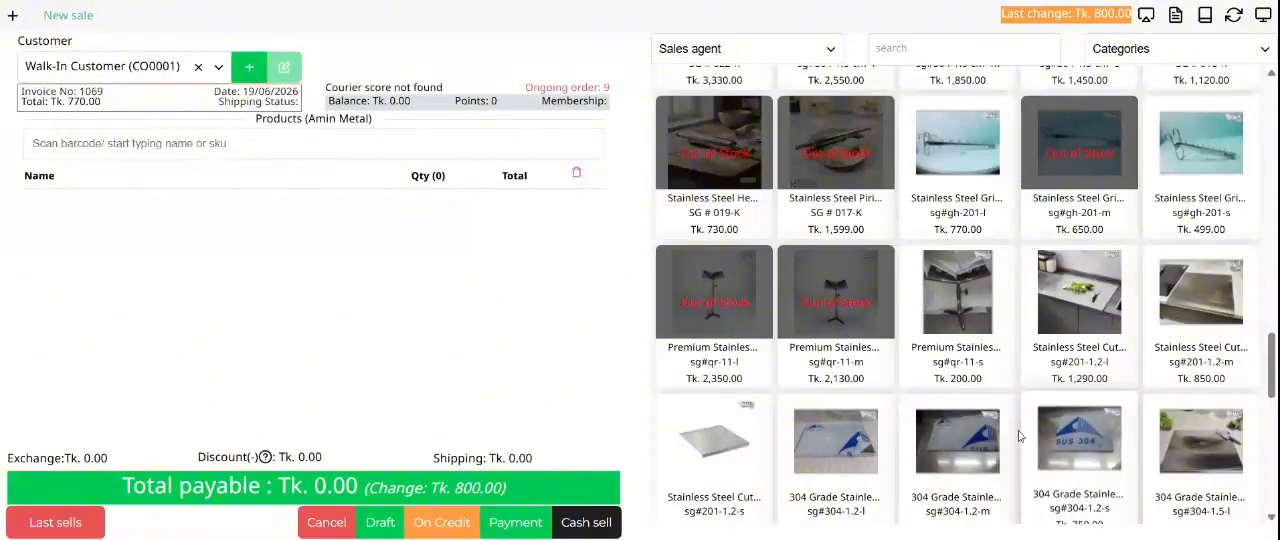
# Step: Add one Premium Stainless Steel Quran Holder Stand (sg#qr-11-s) to the new sale and check its line total
pyautogui.click(958, 300)
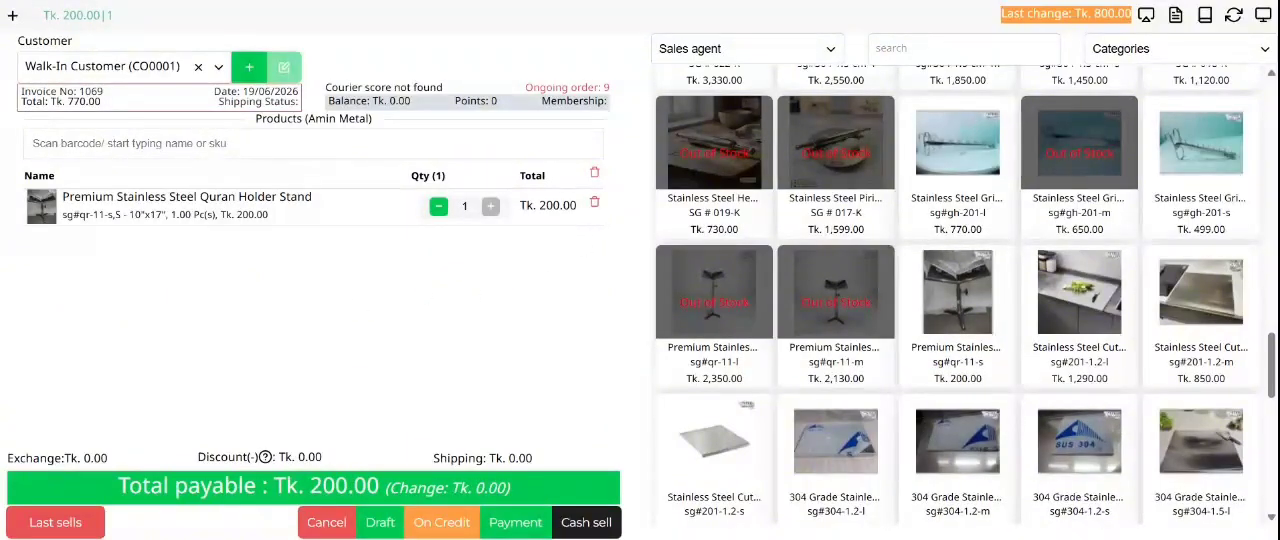
pyautogui.moveTo(578, 207); pyautogui.dragTo(519, 207)
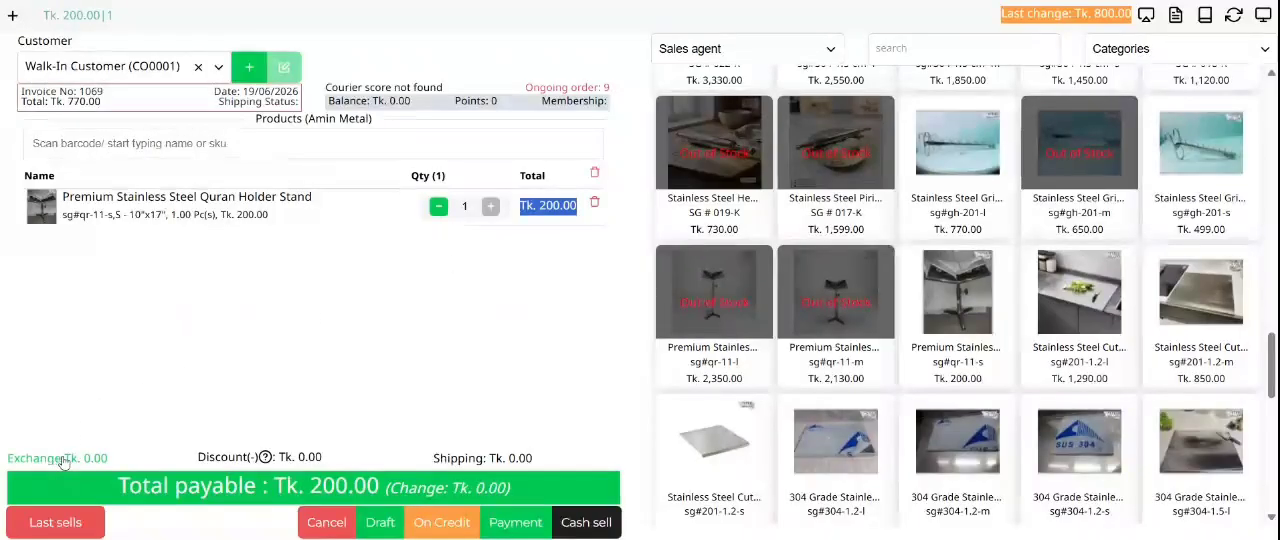
pyautogui.click(165, 361)
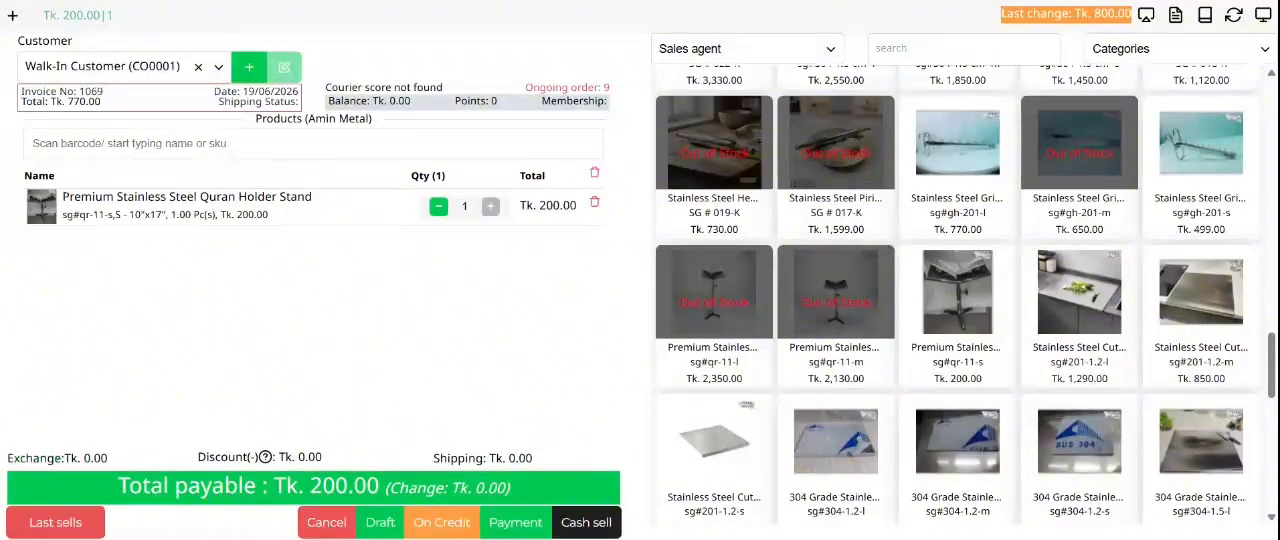
# Step: Reopen the register details and look over the refunds beside each payment method and the closing data below
pyautogui.click(1176, 14)
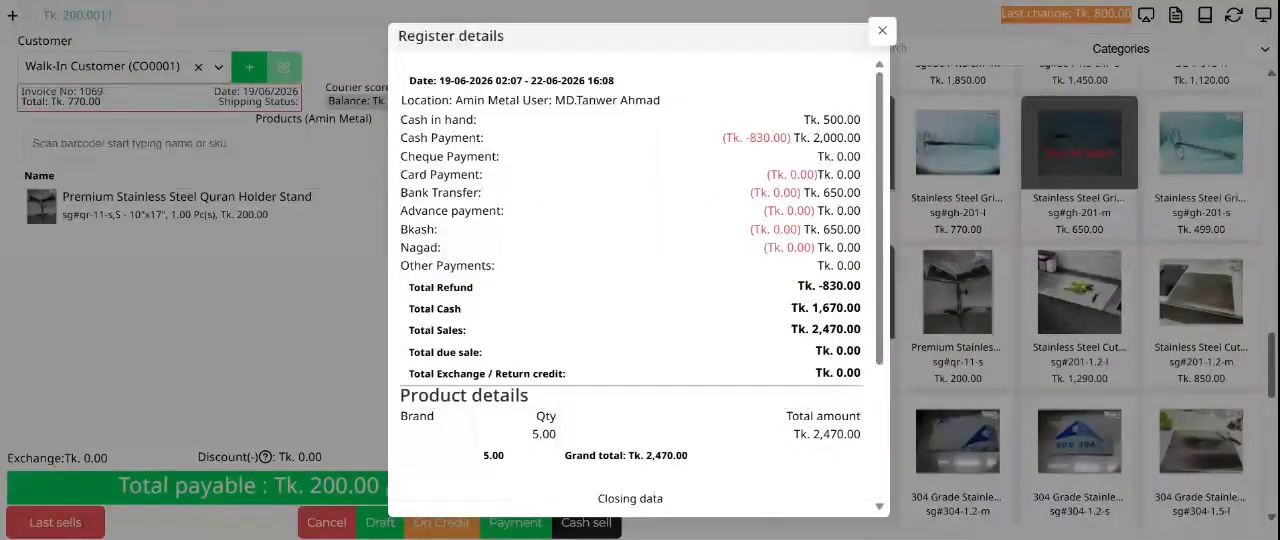
pyautogui.moveTo(798, 193); pyautogui.dragTo(787, 211)
pyautogui.click(789, 176)
pyautogui.scroll(-3, 760, 218)
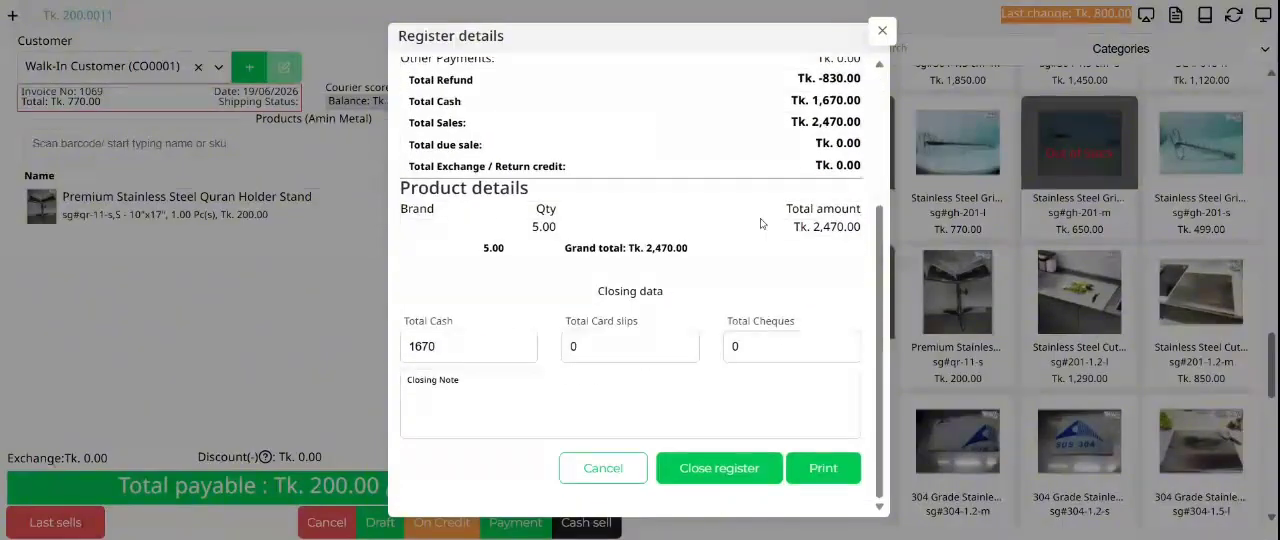
pyautogui.scroll(3, 758, 238)
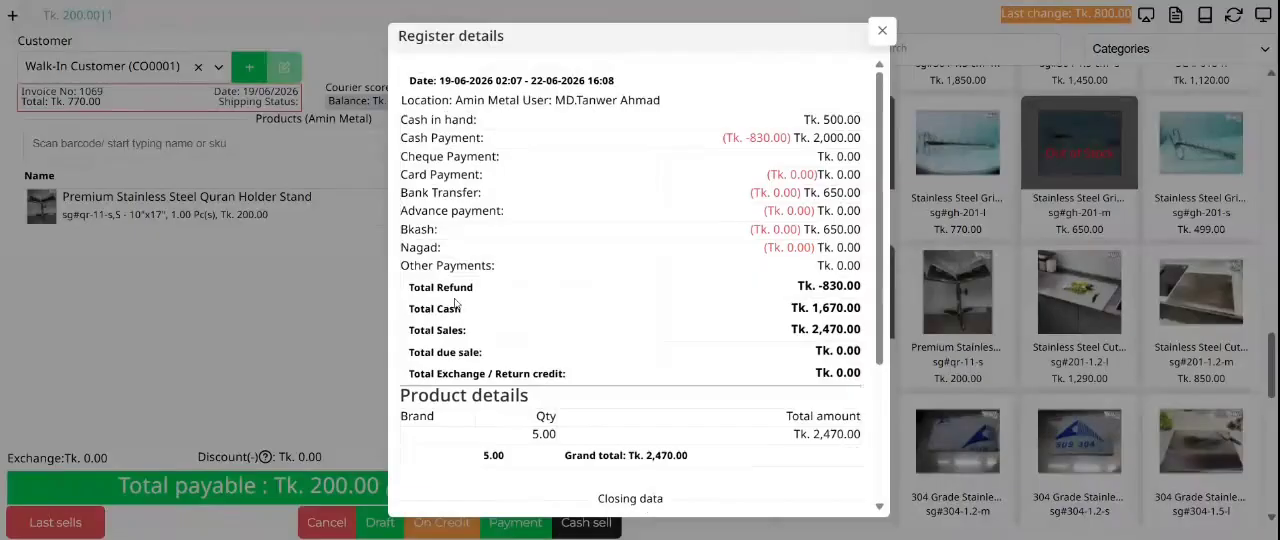
# Step: Compare the total refund figure with the refund amounts in red on the payment lines, especially the cash payment
pyautogui.moveTo(474, 288); pyautogui.dragTo(408, 288)
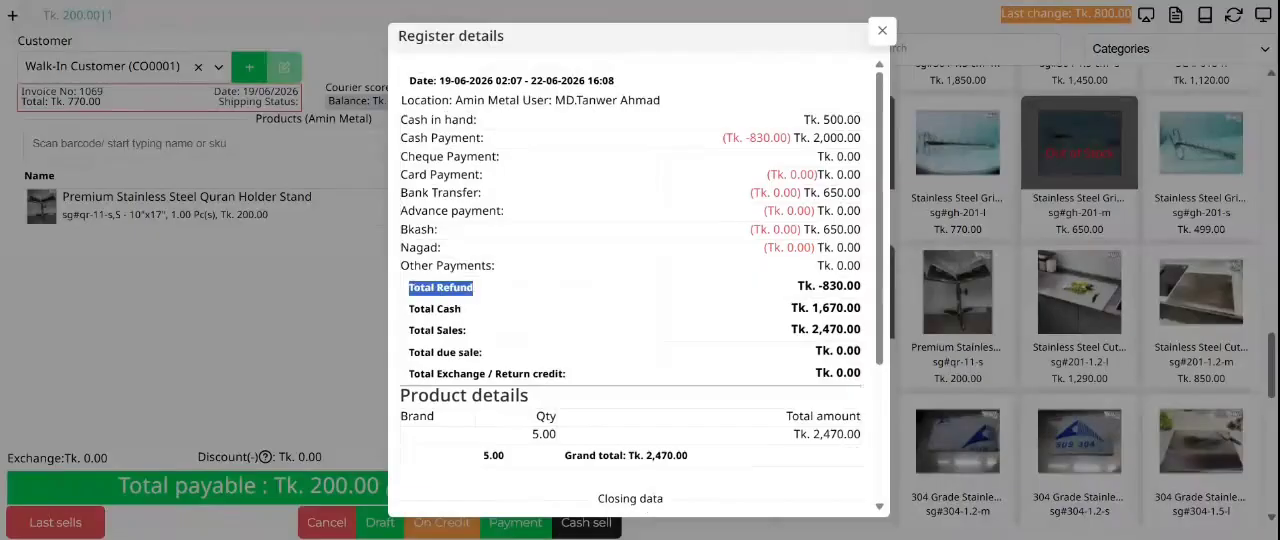
pyautogui.click(813, 302)
pyautogui.moveTo(848, 287); pyautogui.dragTo(797, 287)
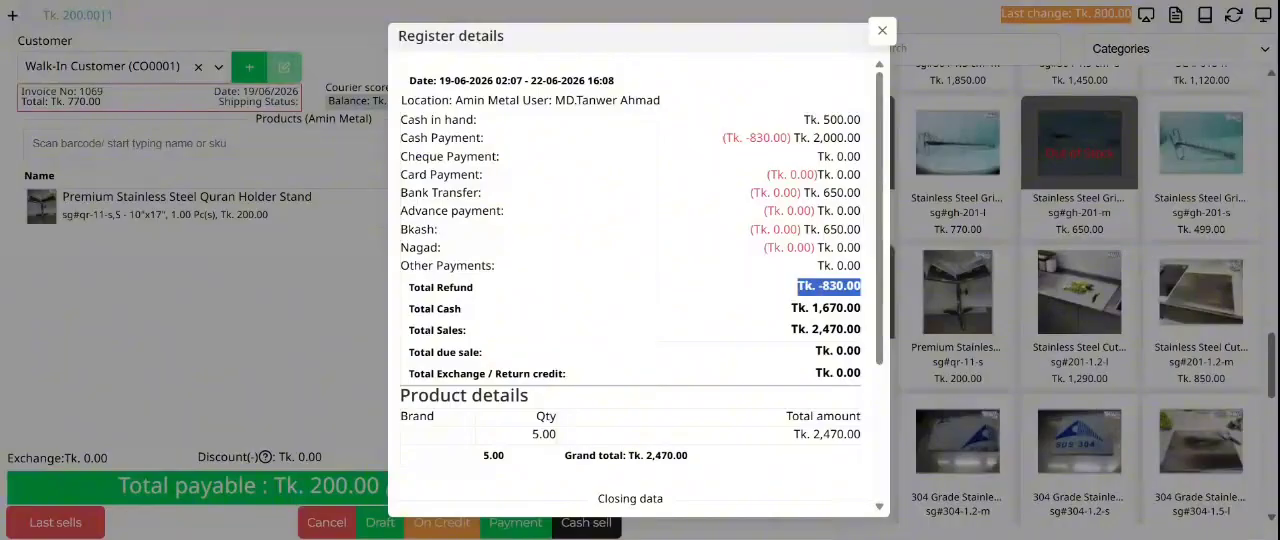
pyautogui.click(846, 234)
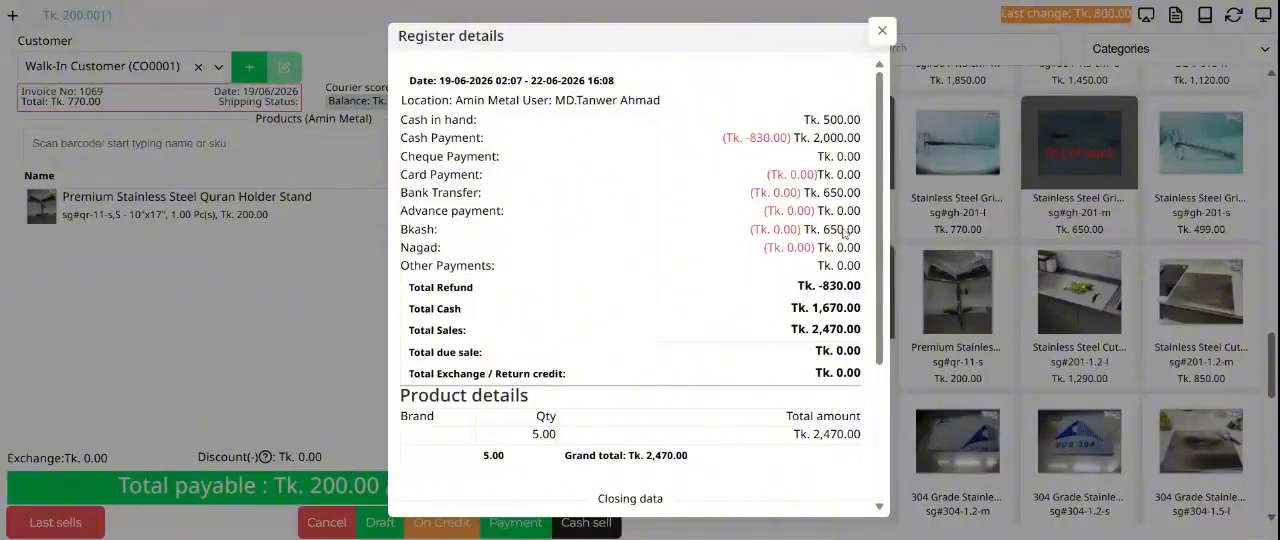
pyautogui.moveTo(764, 137); pyautogui.dragTo(749, 137)
pyautogui.click(757, 138)
pyautogui.moveTo(787, 139); pyautogui.dragTo(797, 288)
pyautogui.click(843, 308)
pyautogui.click(863, 291)
pyautogui.doubleClick(838, 286)
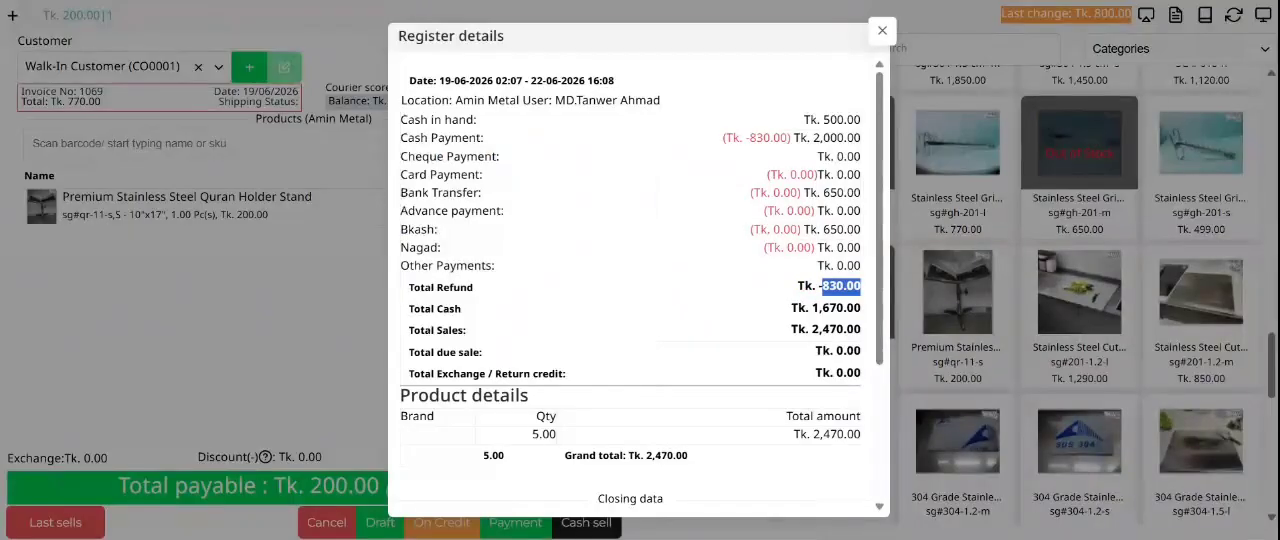
pyautogui.click(840, 288)
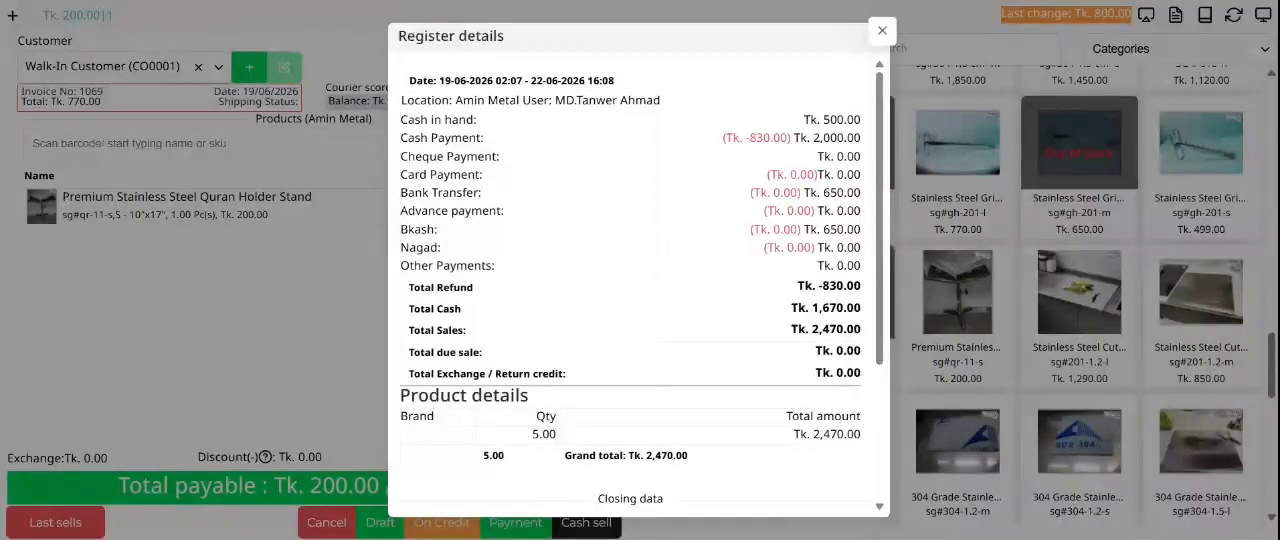
# Step: Review the total cash and total sales figures in the register summary
pyautogui.doubleClick(836, 308)
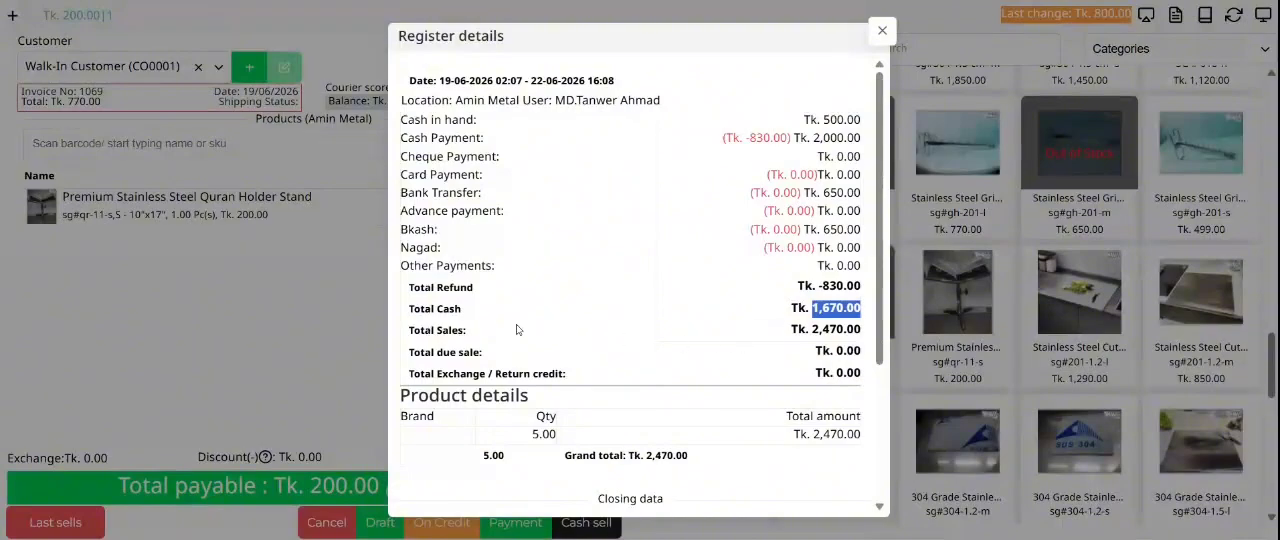
pyautogui.click(650, 328)
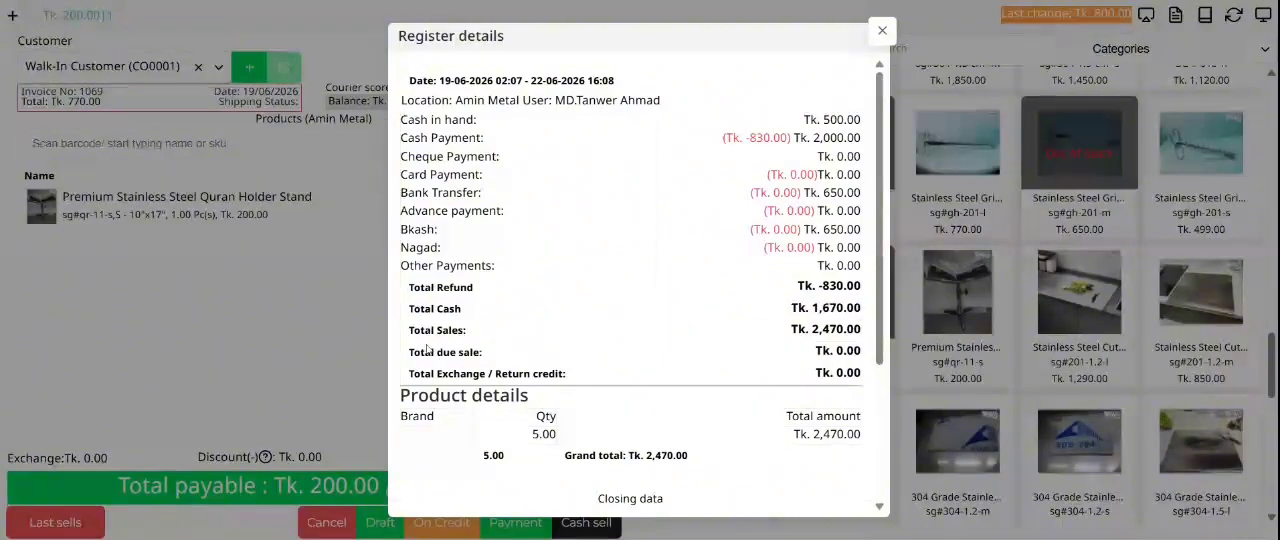
pyautogui.doubleClick(836, 330)
pyautogui.click(834, 331)
# Step: Review the total due sale and total exchange / return credit amounts in the register summary
pyautogui.moveTo(497, 355); pyautogui.dragTo(411, 352)
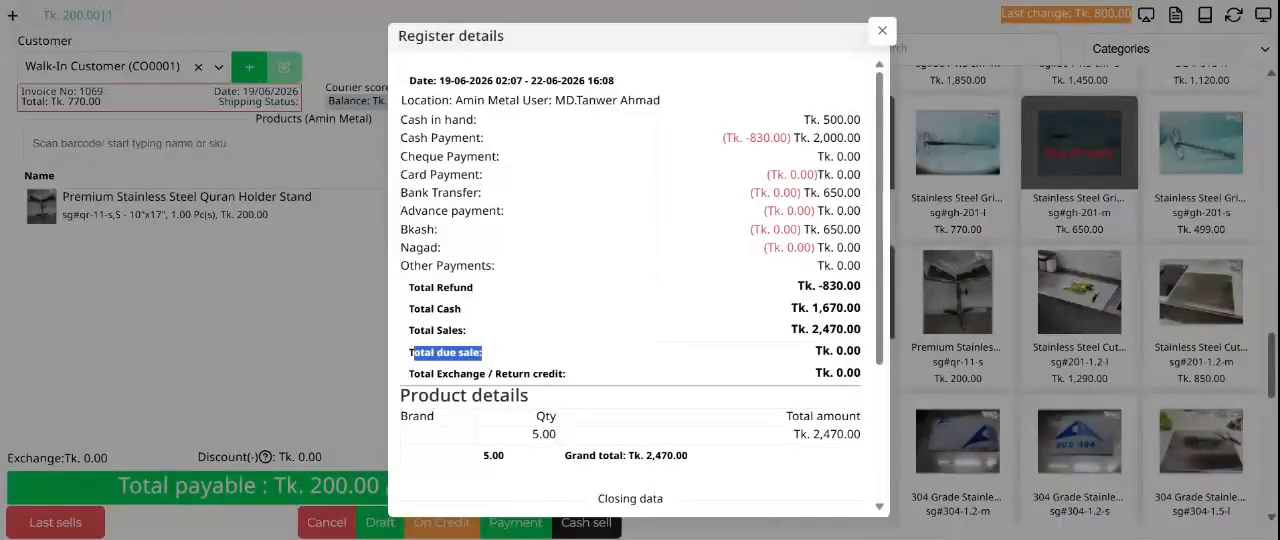
pyautogui.click(704, 356)
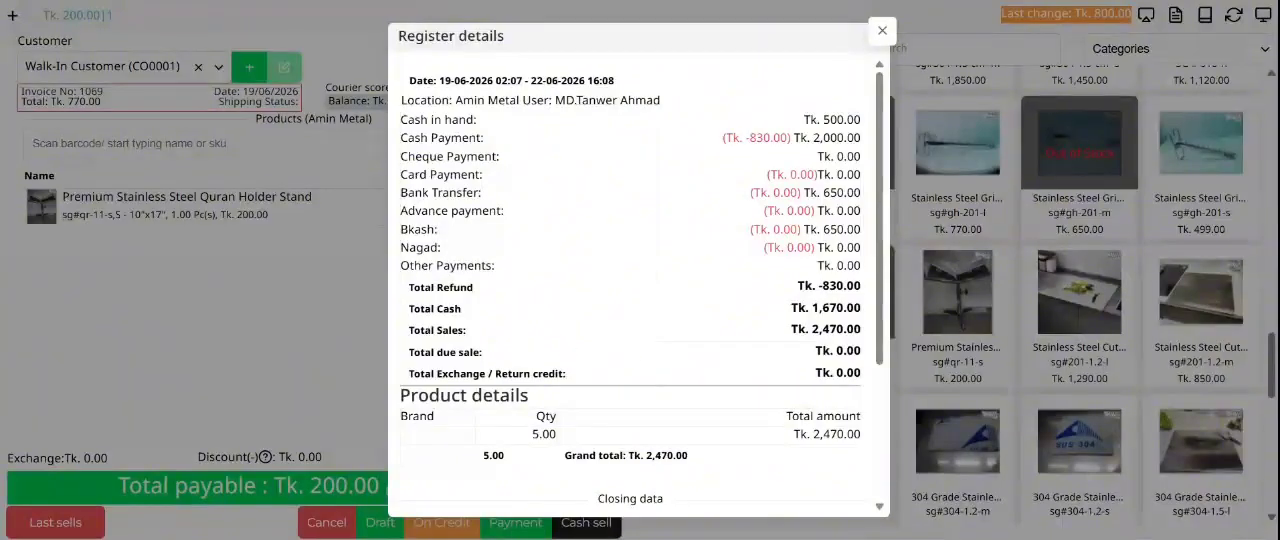
pyautogui.doubleClick(848, 352)
pyautogui.click(606, 380)
pyautogui.doubleClick(848, 373)
# Step: Examine the sold quantity and the grand total in the product details section of the register
pyautogui.scroll(-3, 706, 310)
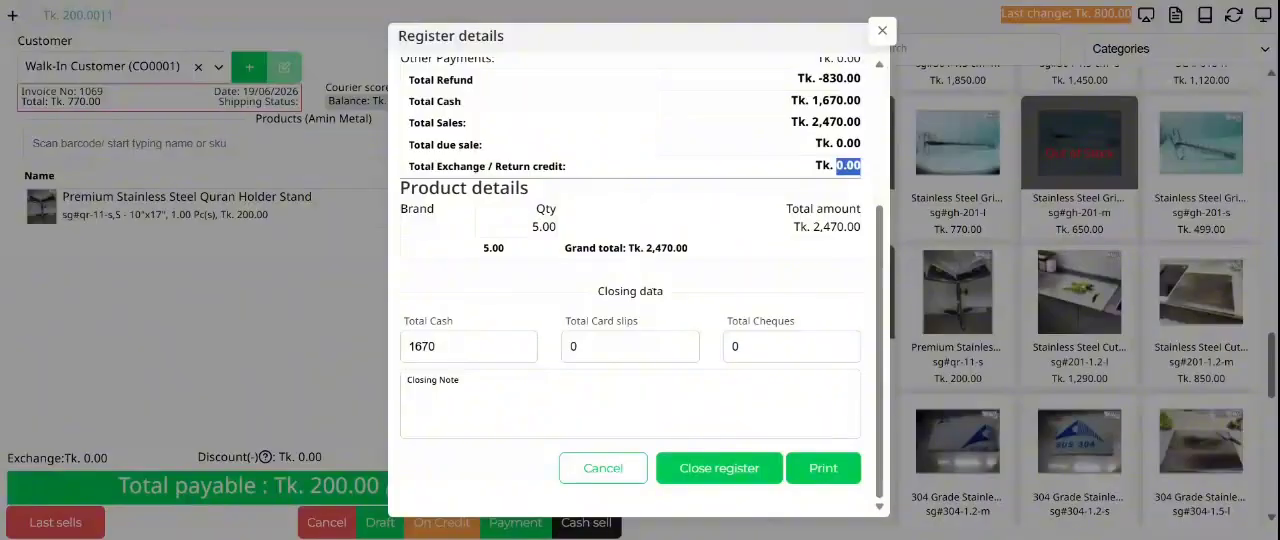
pyautogui.moveTo(534, 210); pyautogui.dragTo(588, 222)
pyautogui.click(588, 222)
pyautogui.doubleClick(545, 228)
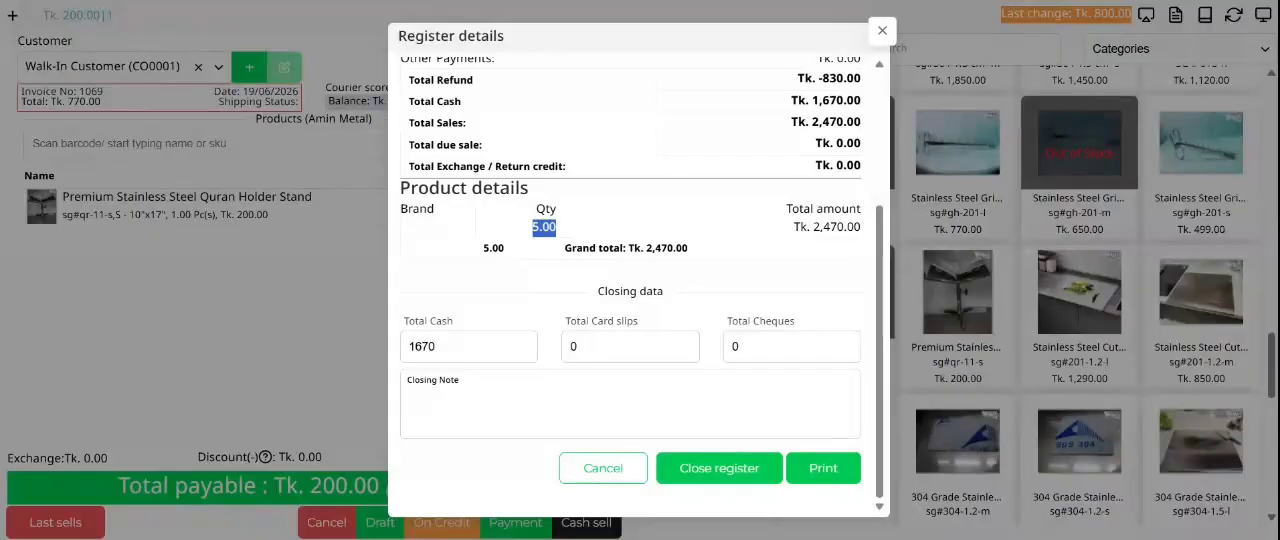
pyautogui.doubleClick(667, 248)
pyautogui.click(888, 247)
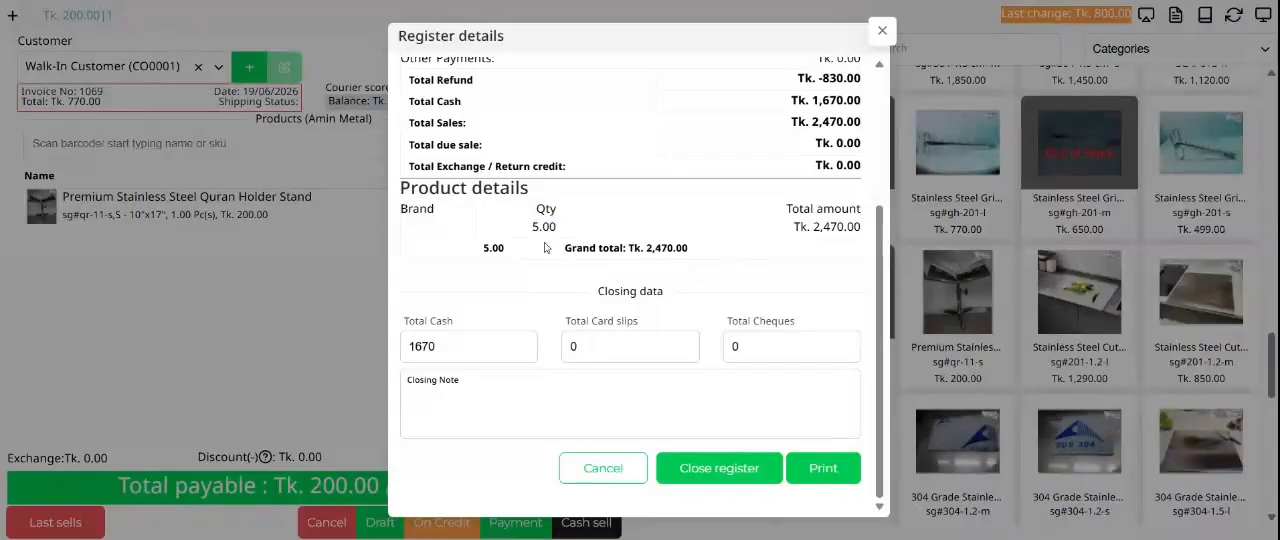
pyautogui.doubleClick(493, 248)
pyautogui.doubleClick(667, 248)
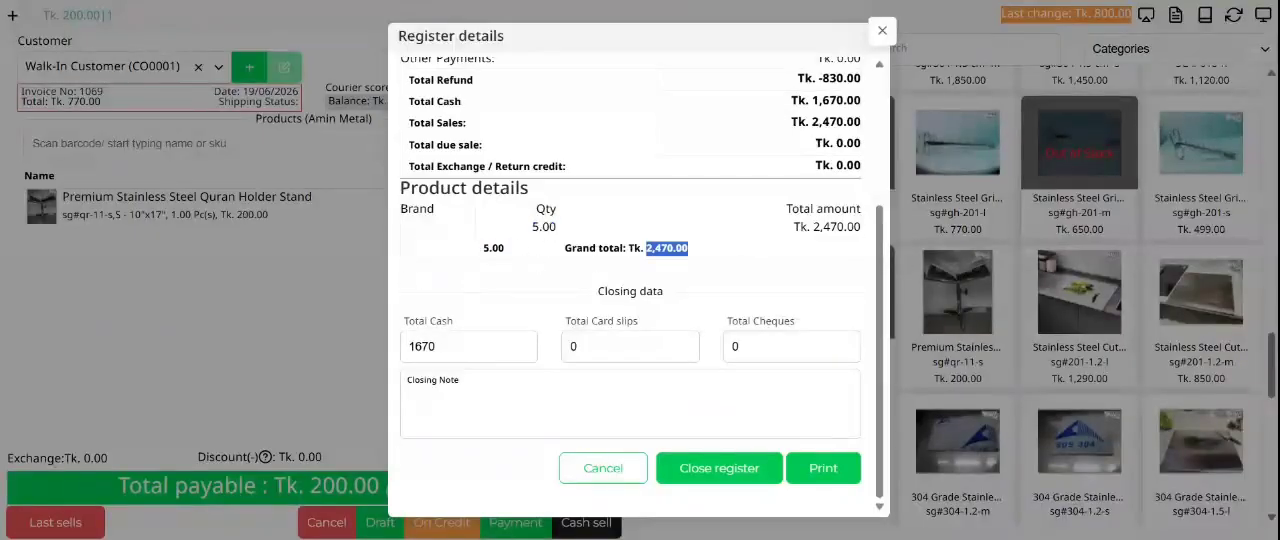
pyautogui.tripleClick(667, 248)
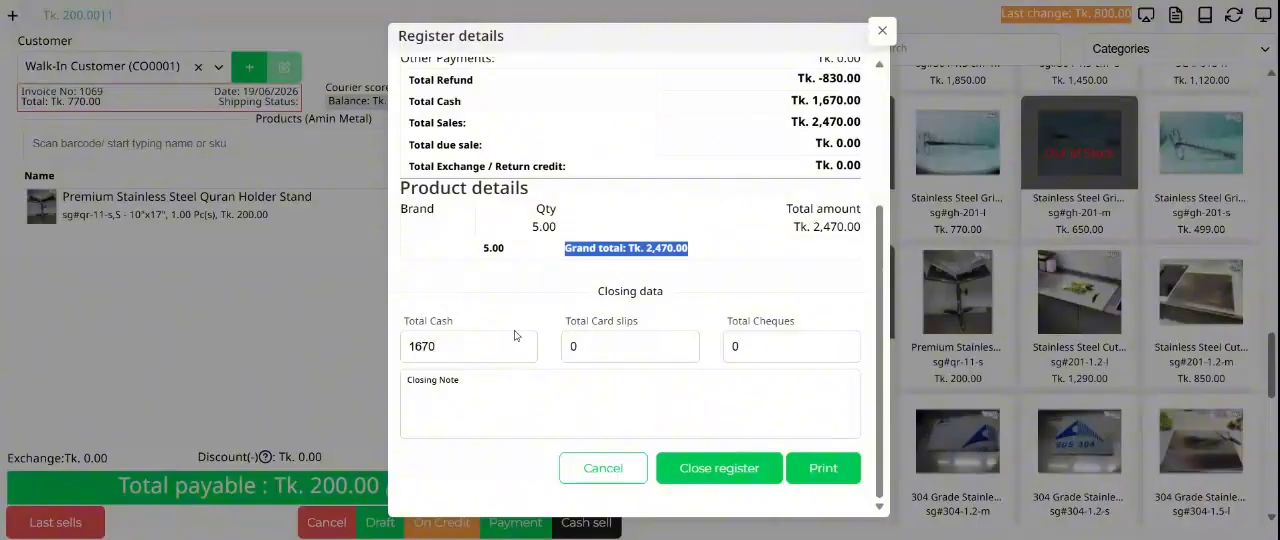
# Step: Compare the Total Cash value in the closing data with the total cash figure in the register summary
pyautogui.click(426, 340)
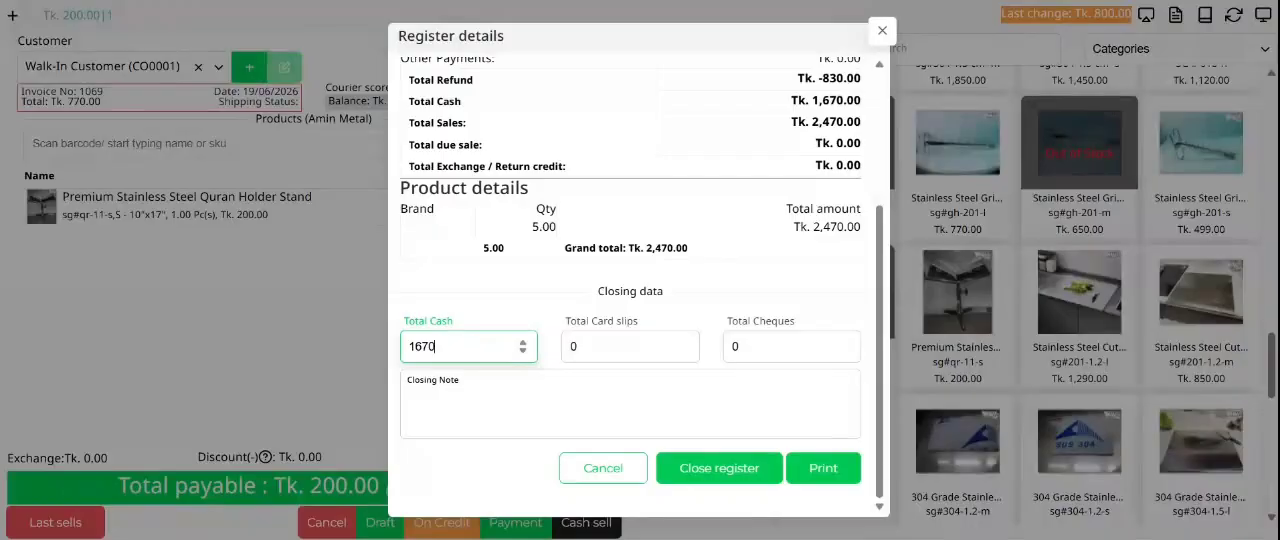
pyautogui.moveTo(861, 101); pyautogui.dragTo(815, 118)
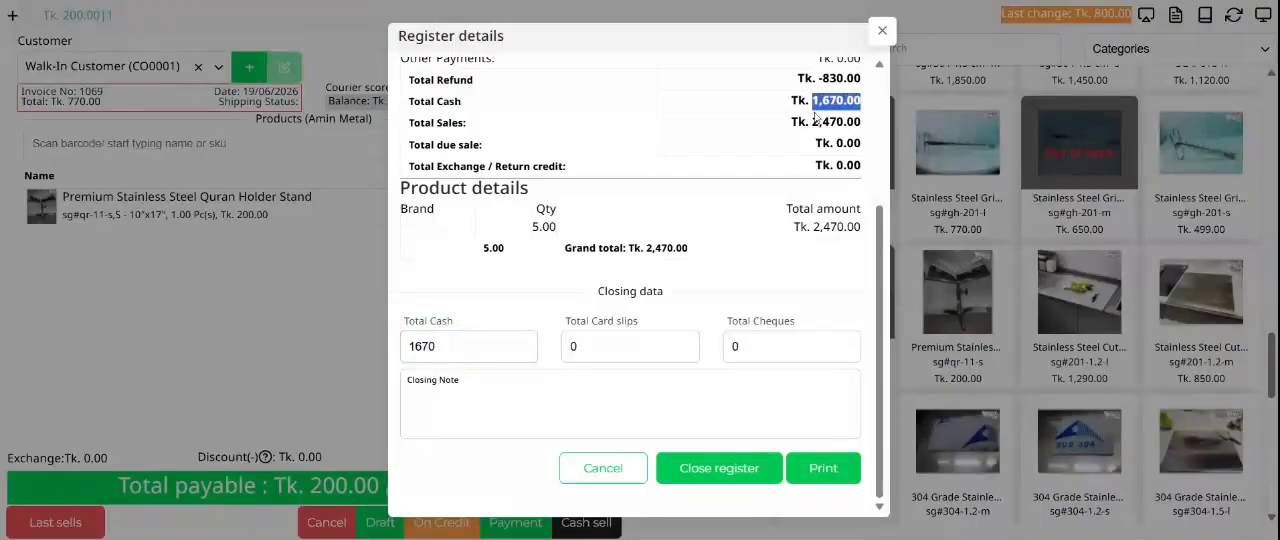
pyautogui.moveTo(438, 347)
pyautogui.mouseDown()
pyautogui.moveTo(378, 360)
pyautogui.moveTo(421, 350)
pyautogui.mouseUp()
pyautogui.doubleClick(421, 347)
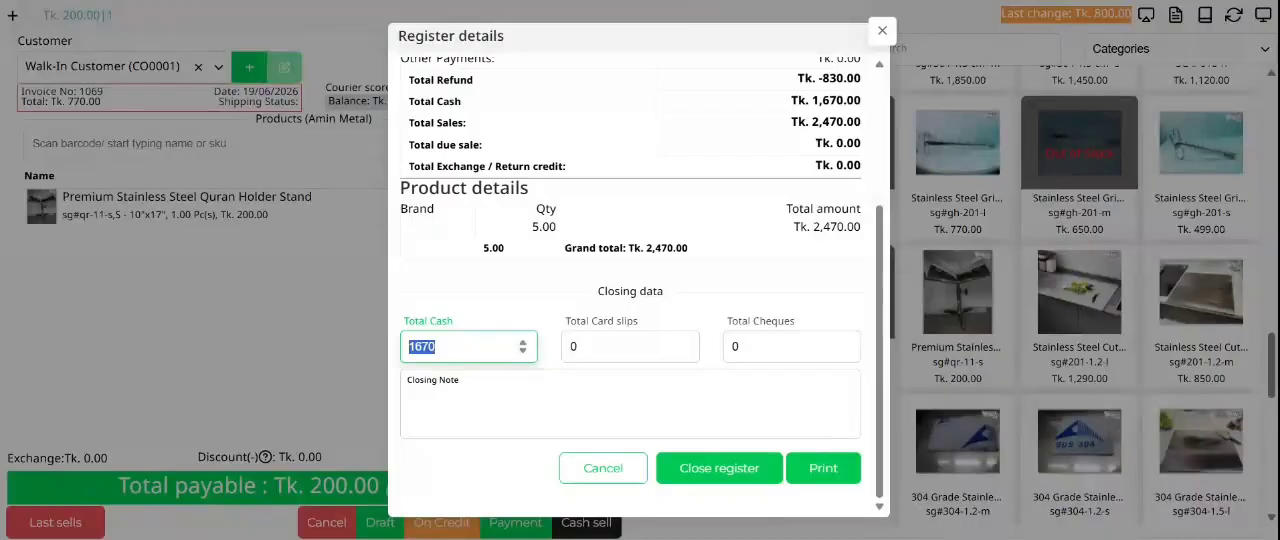
pyautogui.click(437, 347)
pyautogui.moveTo(437, 347); pyautogui.dragTo(404, 348)
pyautogui.click(437, 347)
pyautogui.moveTo(437, 347); pyautogui.dragTo(405, 347)
# Step: Enter 0 for both the total card slips and the total cheques in the closing data, and move on to the closing note
pyautogui.press('Tab')
pyautogui.press('Tab')
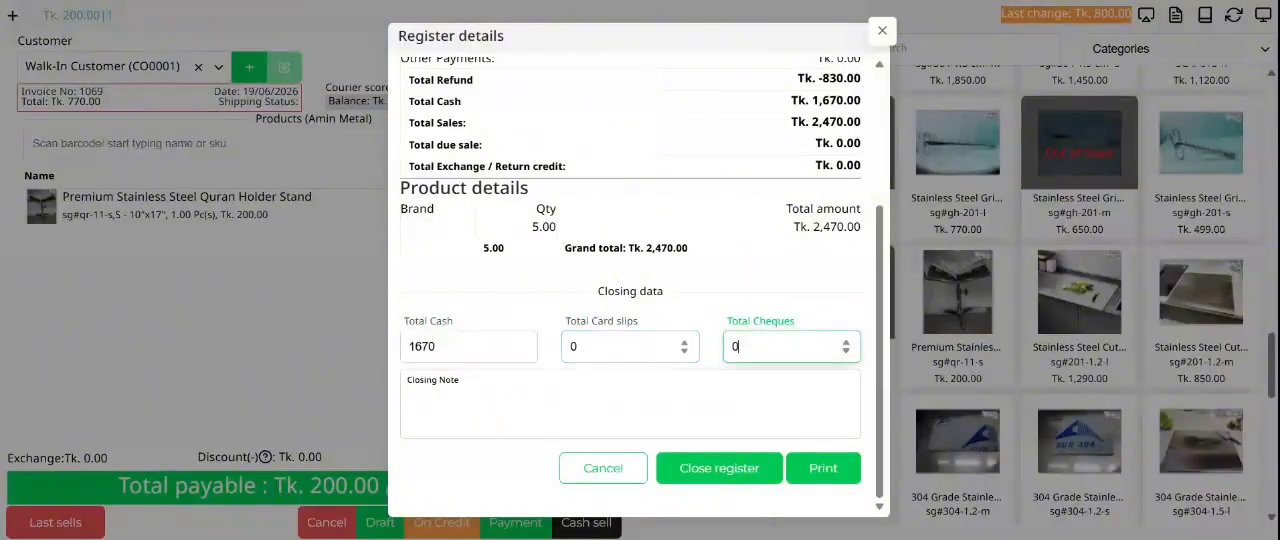
pyautogui.hotkey('shift', 'Tab')
pyautogui.scroll(2, 742, 371)
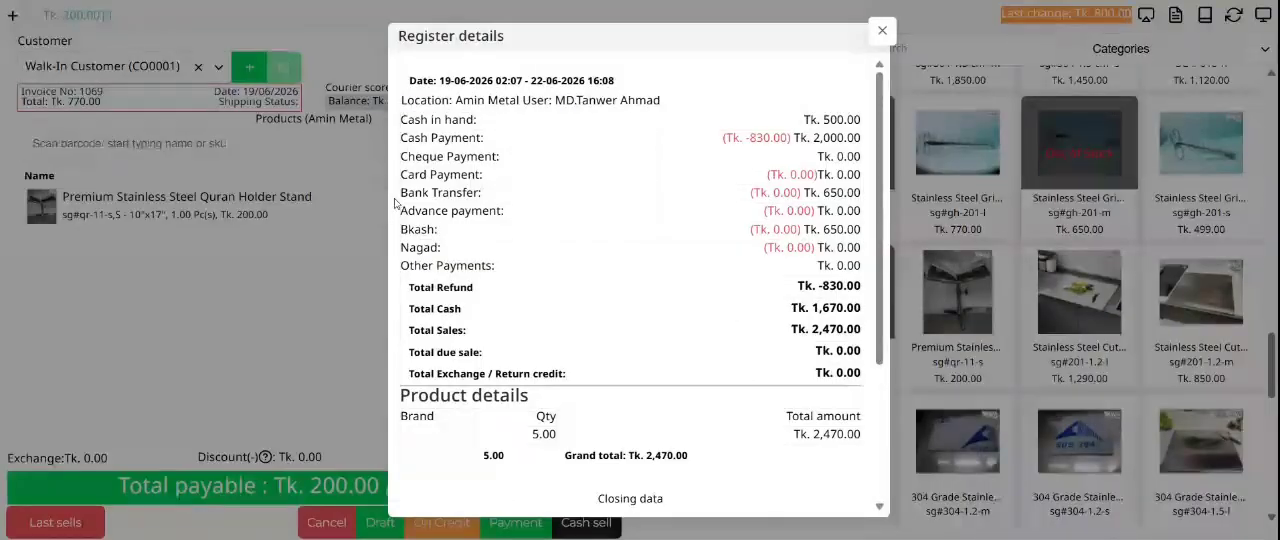
pyautogui.scroll(-2, 654, 303)
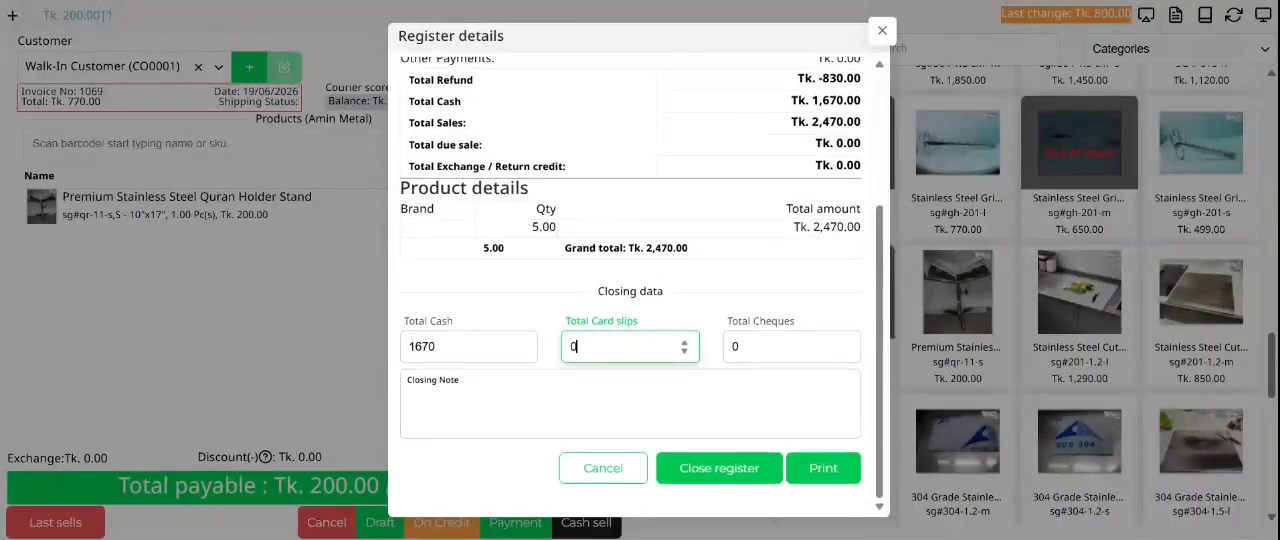
pyautogui.doubleClick(576, 347)
pyautogui.write('0')
pyautogui.press('Tab')
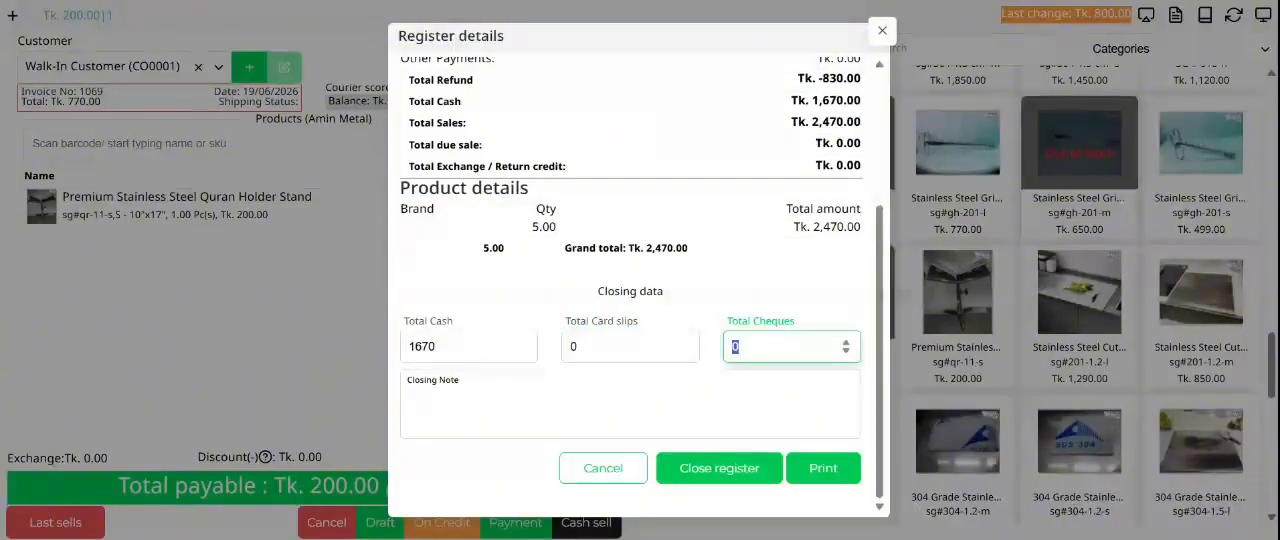
pyautogui.write('0')
pyautogui.press('Tab')
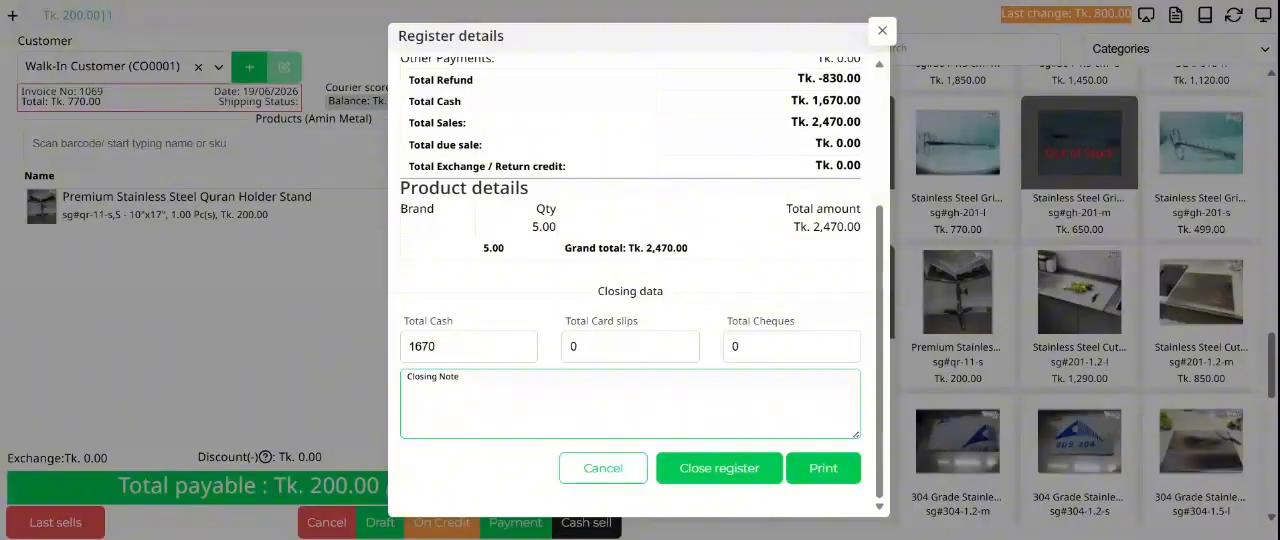
# Step: Review the register summary, the closing data and the empty closing note before closing the register
pyautogui.scroll(3, 488, 314)
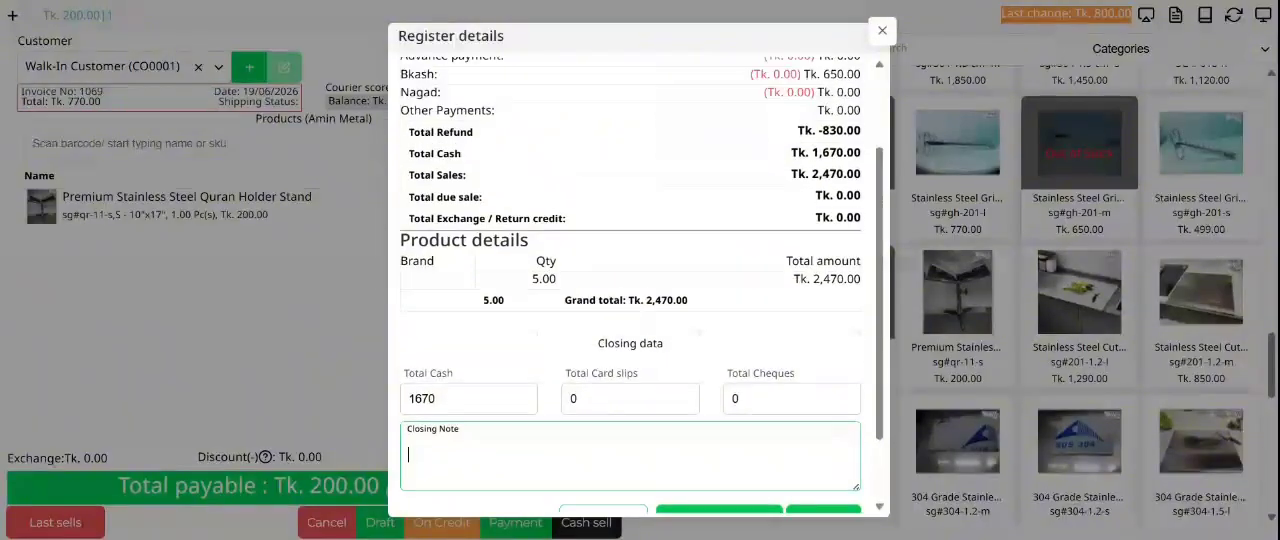
pyautogui.scroll(-3, 488, 314)
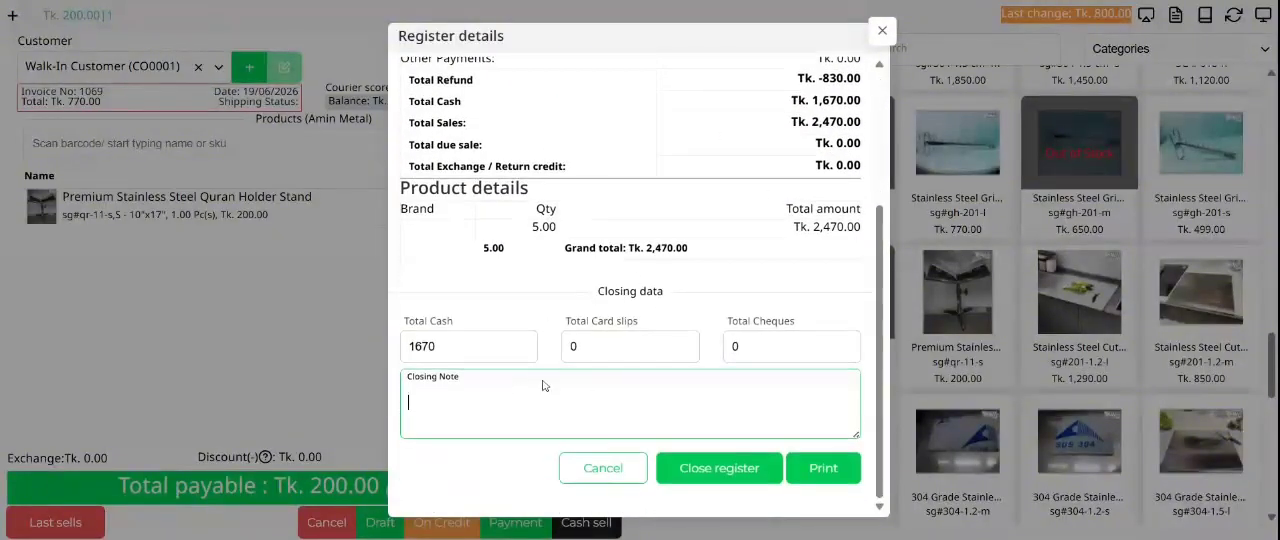
pyautogui.moveTo(488, 382); pyautogui.dragTo(404, 391)
pyautogui.click(404, 391)
pyautogui.click(410, 402)
pyautogui.scroll(3, 682, 275)
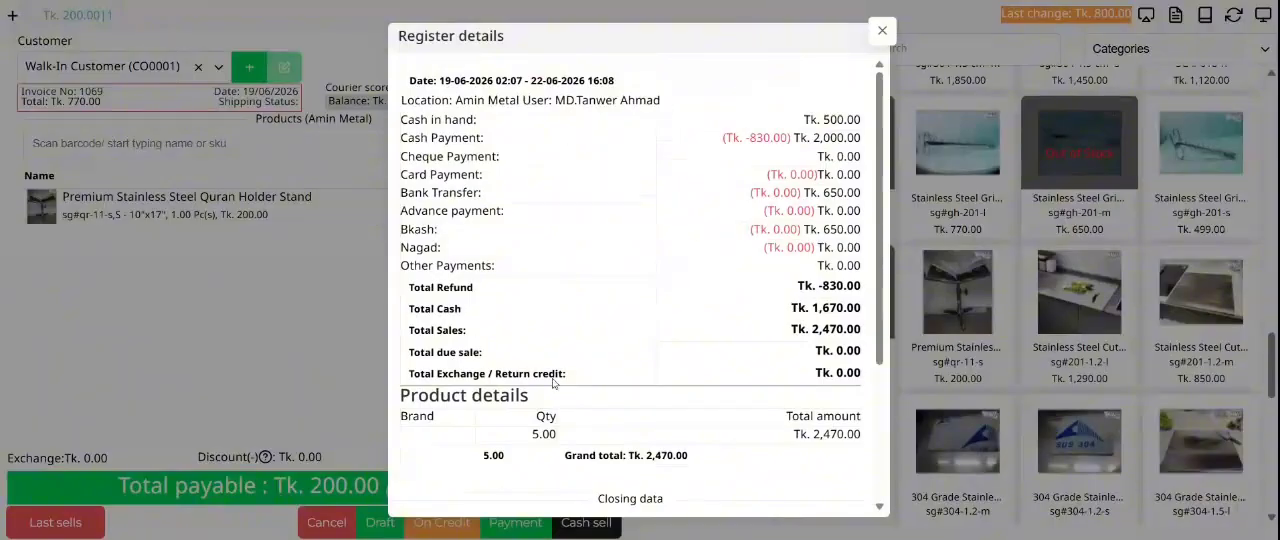
pyautogui.scroll(-3, 870, 450)
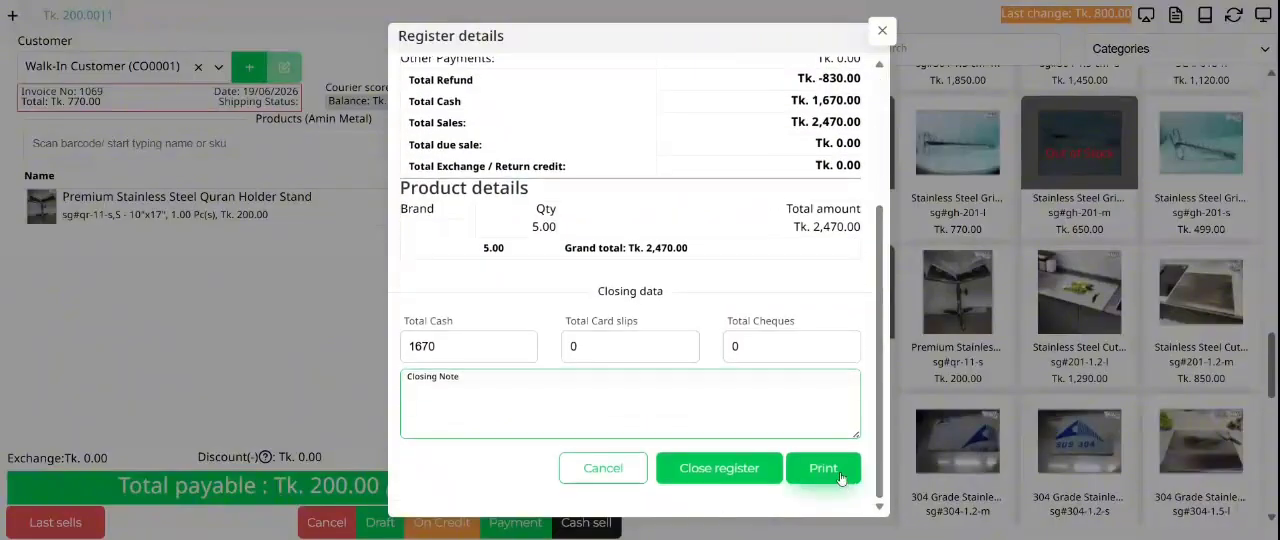
# Step: Print the register details, recheck the totals and close the register
pyautogui.click(841, 479)
pyautogui.scroll(2, 726, 166)
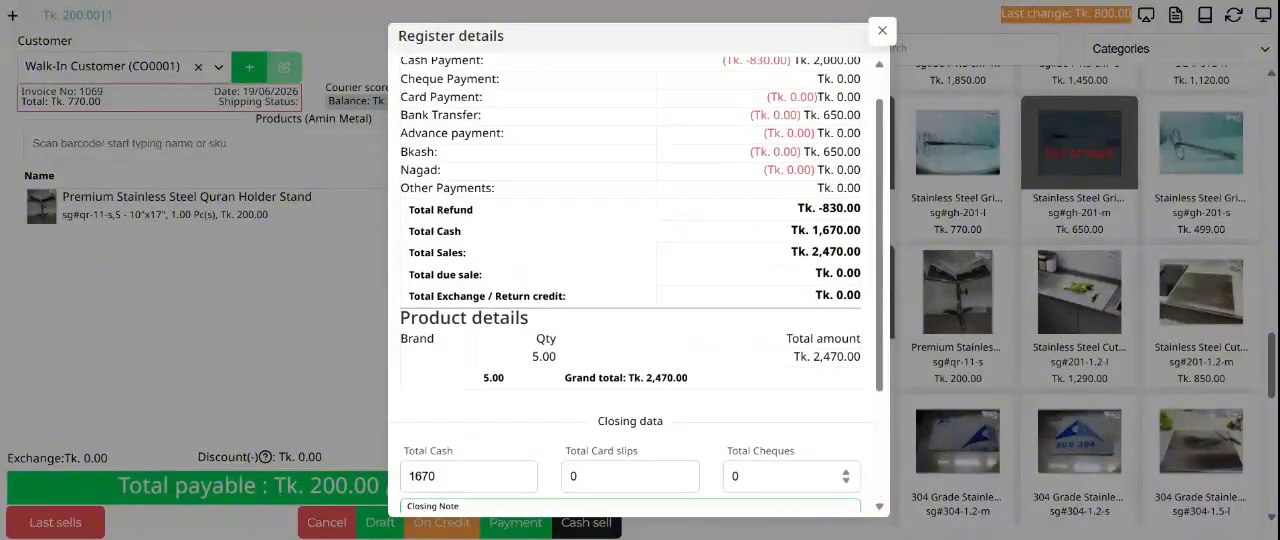
pyautogui.scroll(-2, 752, 358)
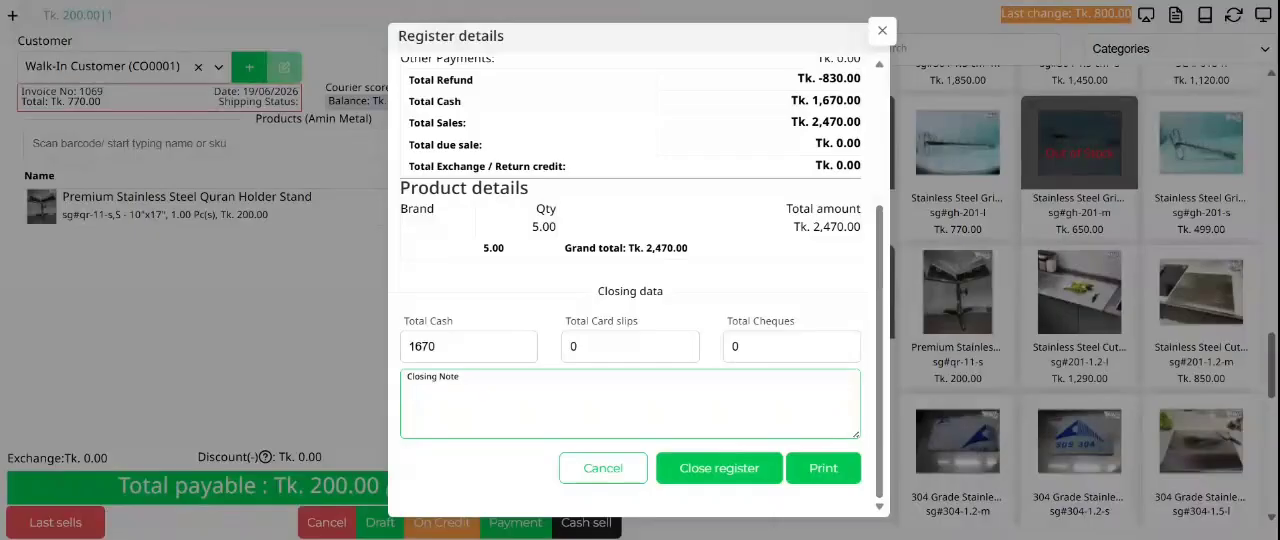
pyautogui.click(735, 470)
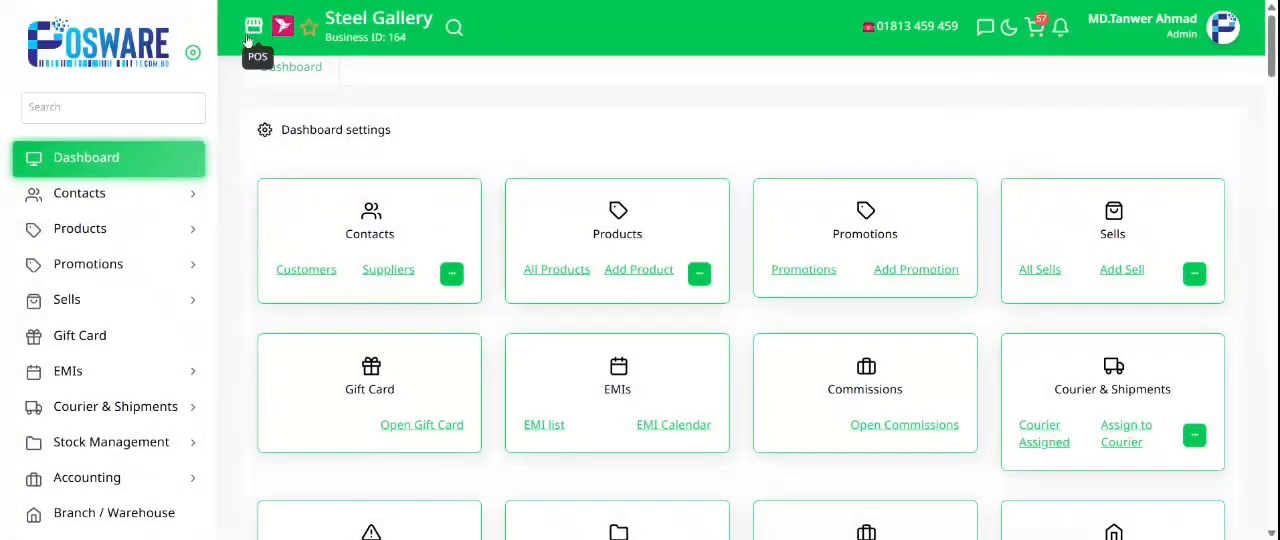
# Step: Go to the POS section of Sells and choose Amin Metal as the location for the new register
pyautogui.click(115, 302)
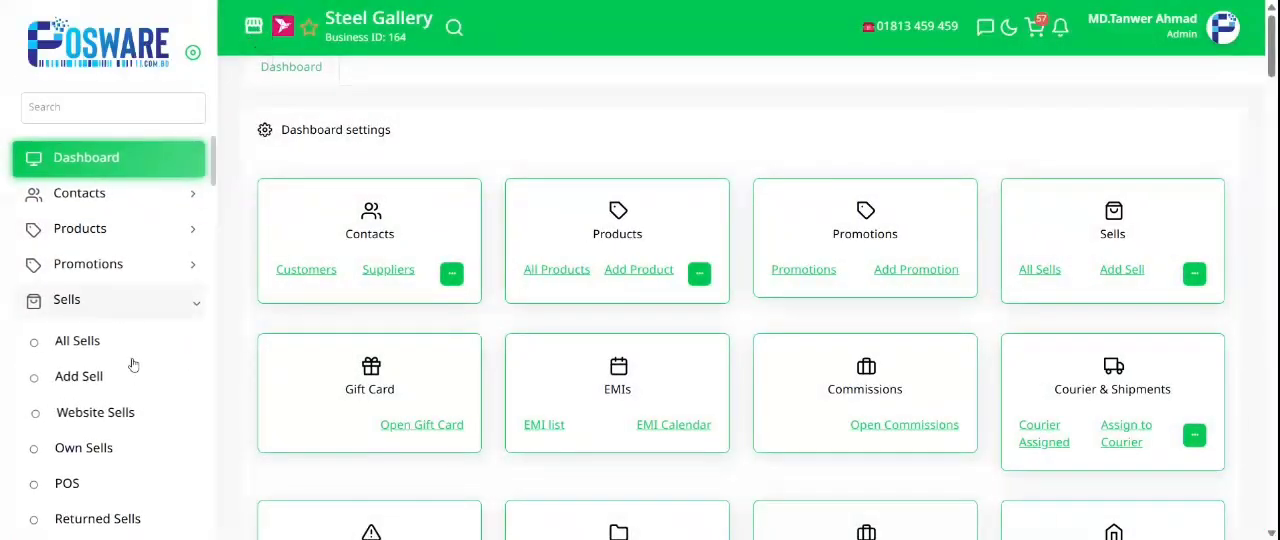
pyautogui.click(72, 484)
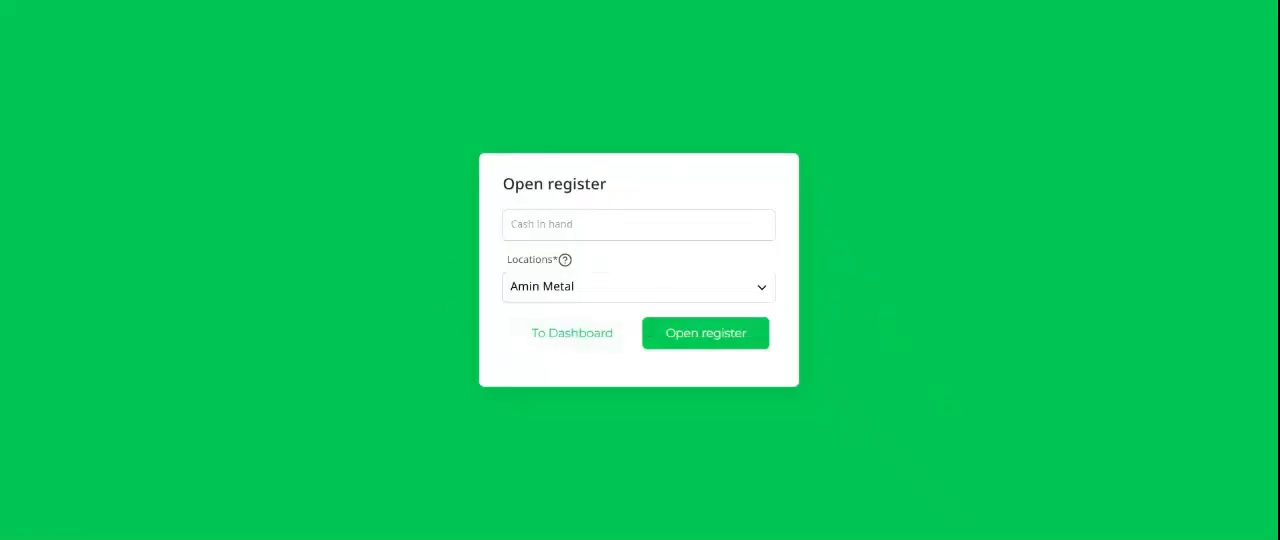
pyautogui.click(600, 286)
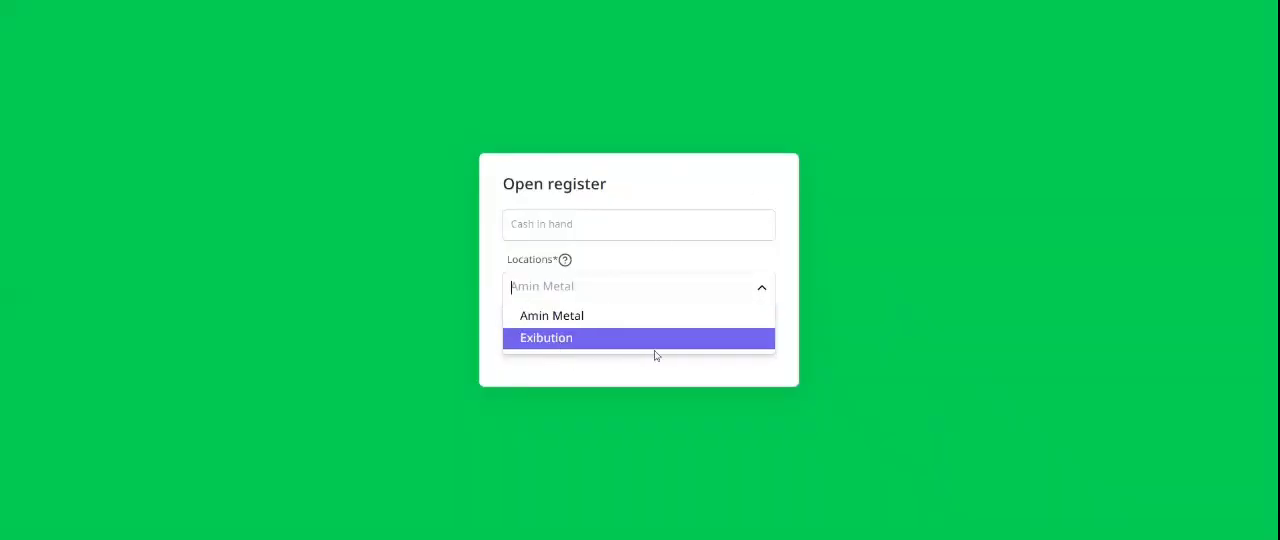
pyautogui.click(604, 290)
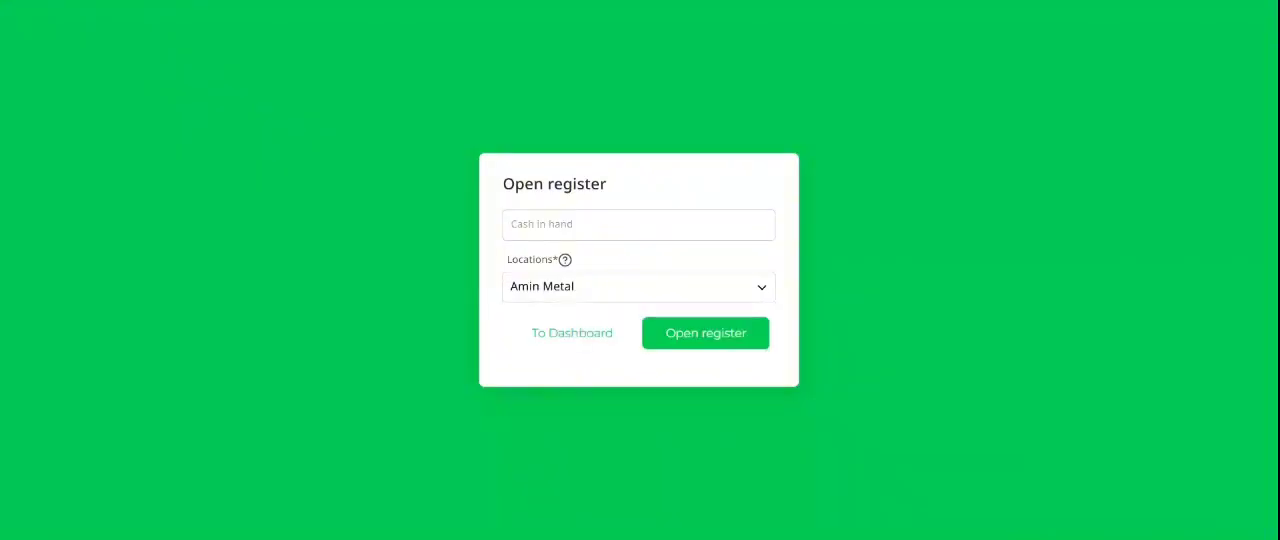
pyautogui.click(604, 288)
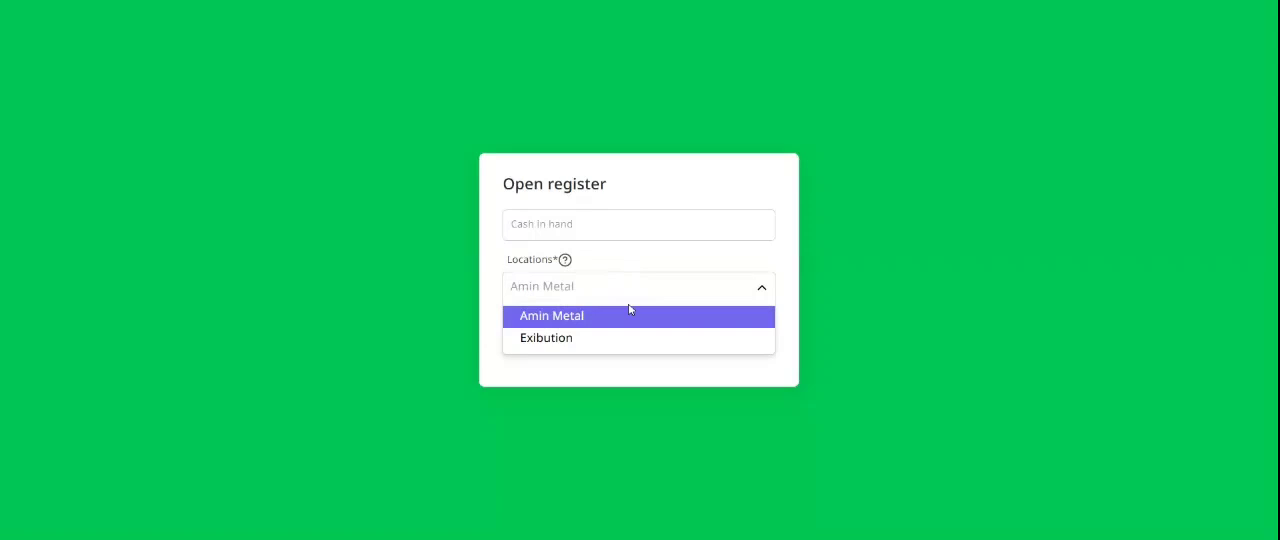
pyautogui.click(566, 312)
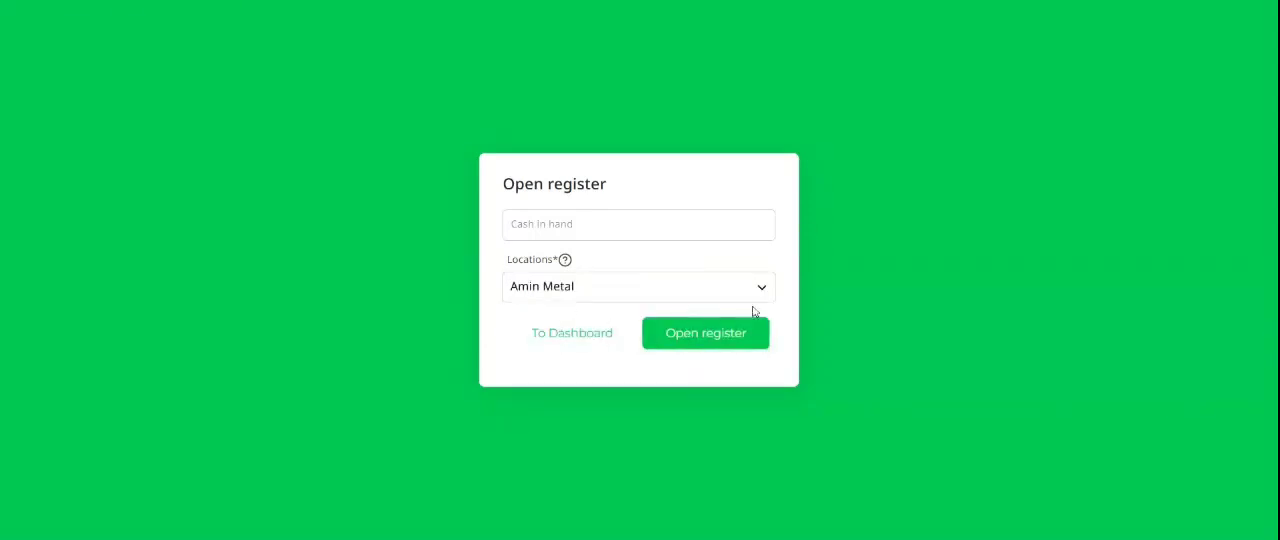
# Step: Open the new register for Amin Metal with the cash in hand left blank
pyautogui.click(757, 224)
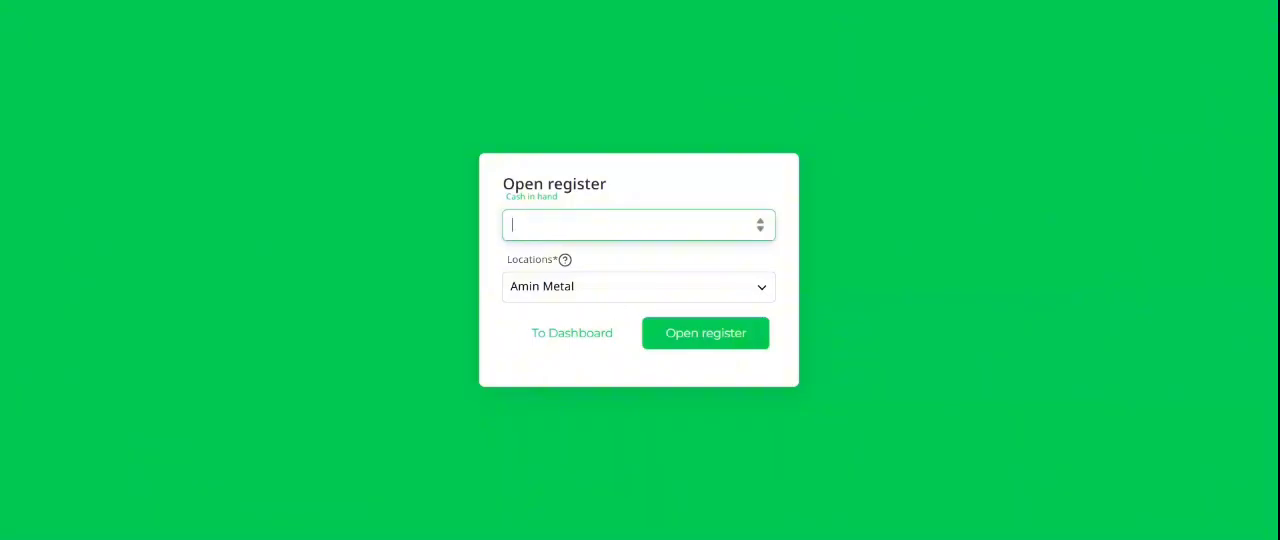
pyautogui.click(492, 199)
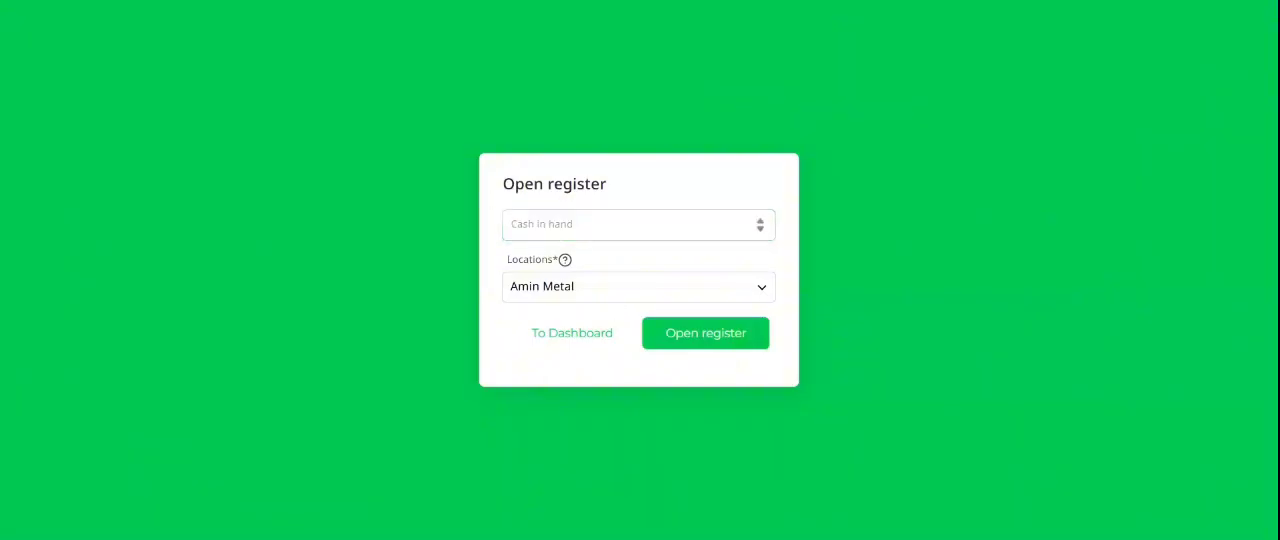
pyautogui.click(638, 225)
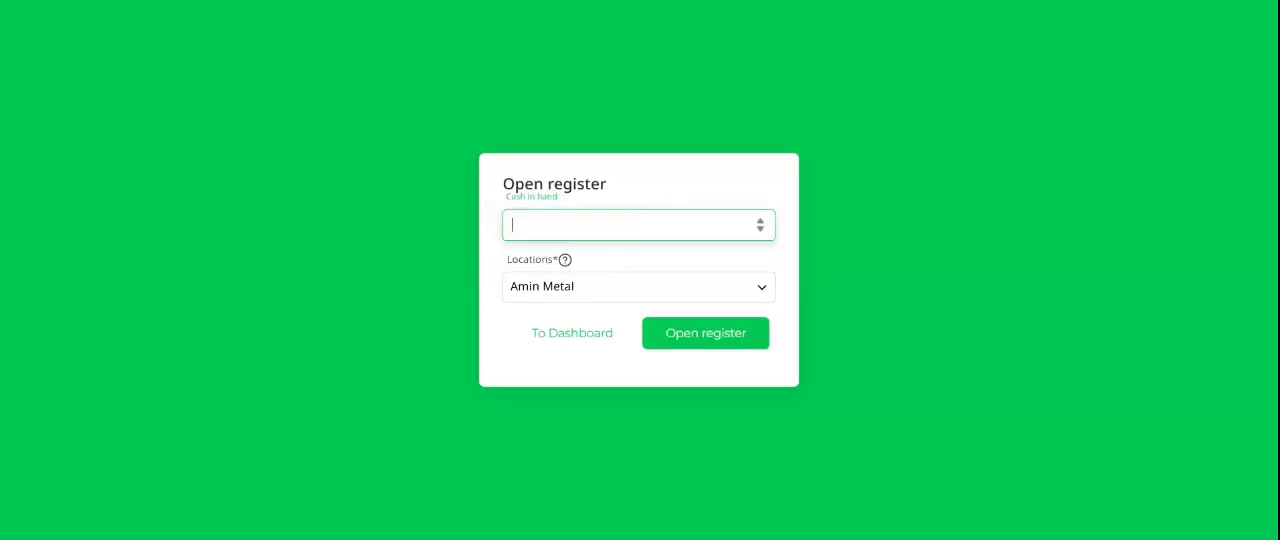
pyautogui.click(720, 343)
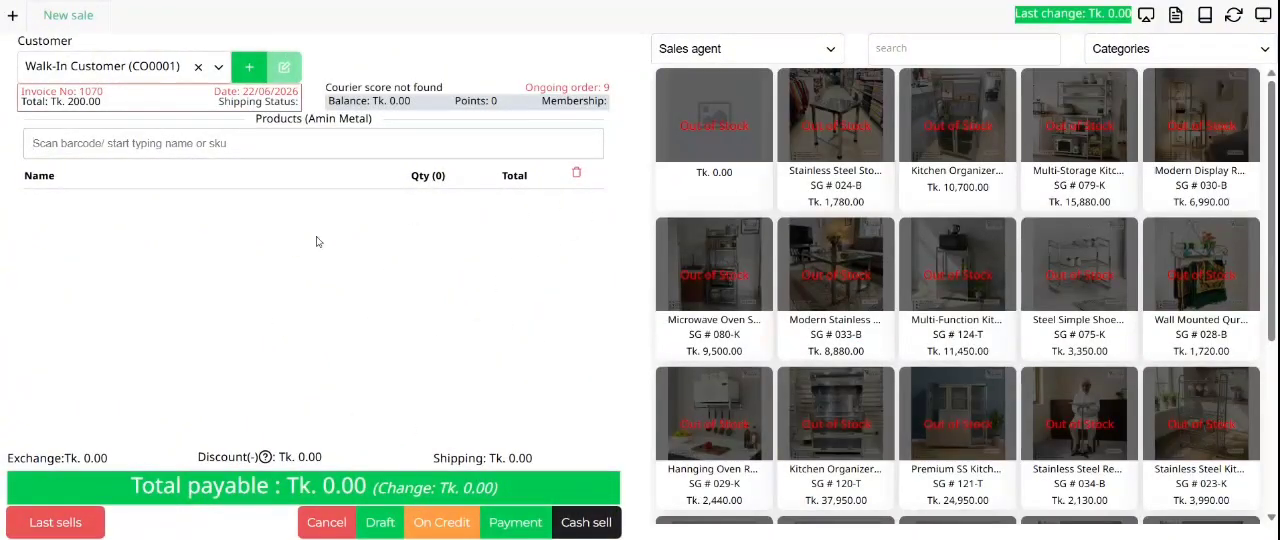
# Step: Inspect the payment, sales and closing amounts in the newly opened register's details, and close the details
pyautogui.scroll(-3, 923, 334)
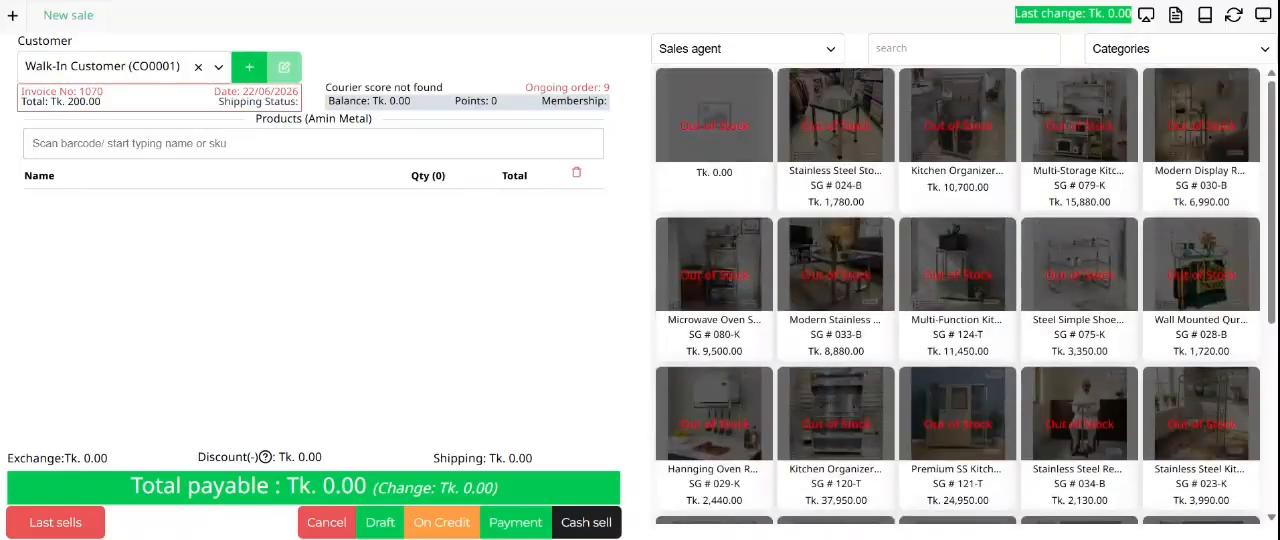
pyautogui.click(1175, 15)
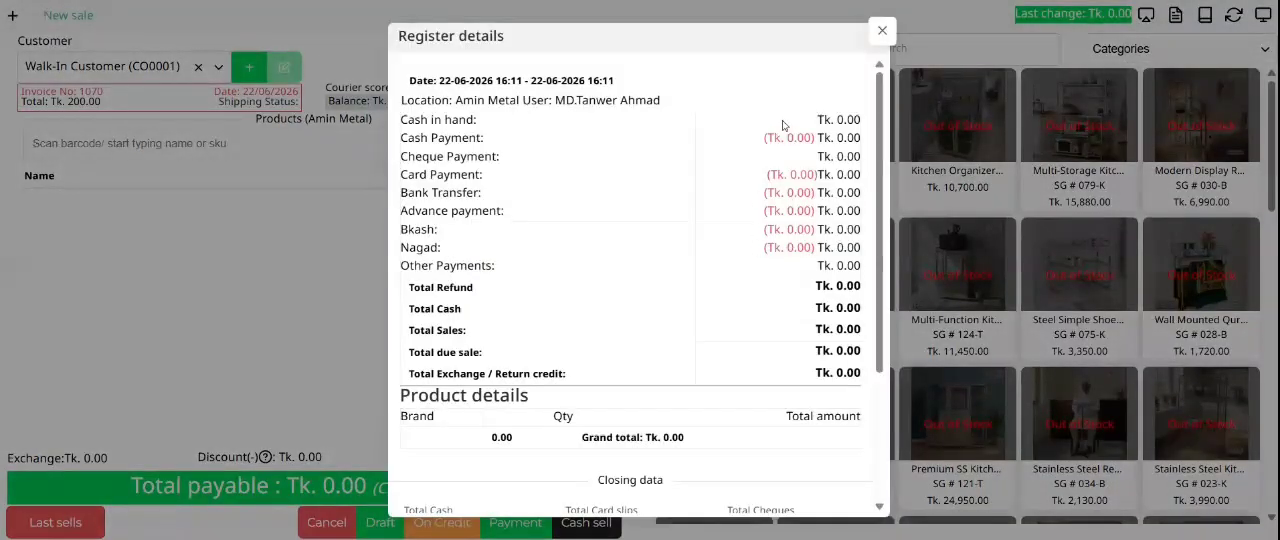
pyautogui.moveTo(784, 125); pyautogui.dragTo(832, 326)
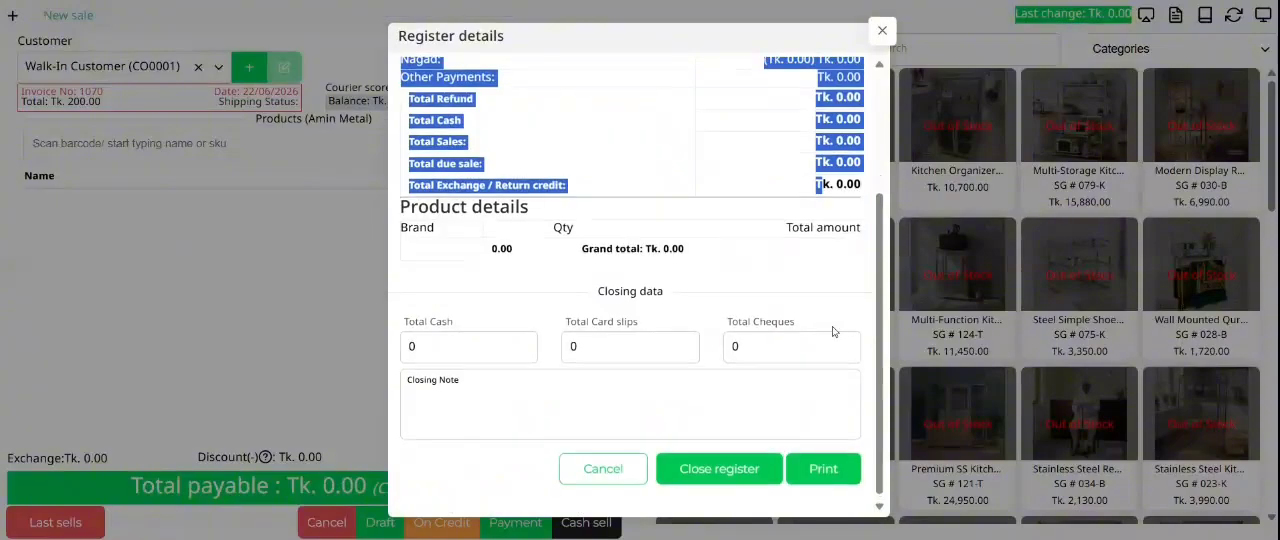
pyautogui.scroll(2, 832, 326)
pyautogui.click(884, 32)
# Step: Add one Stainless Steel Cutting Board (1.2mm Thick), sg#201-1.2-l, to the new sale
pyautogui.scroll(-10, 1130, 300)
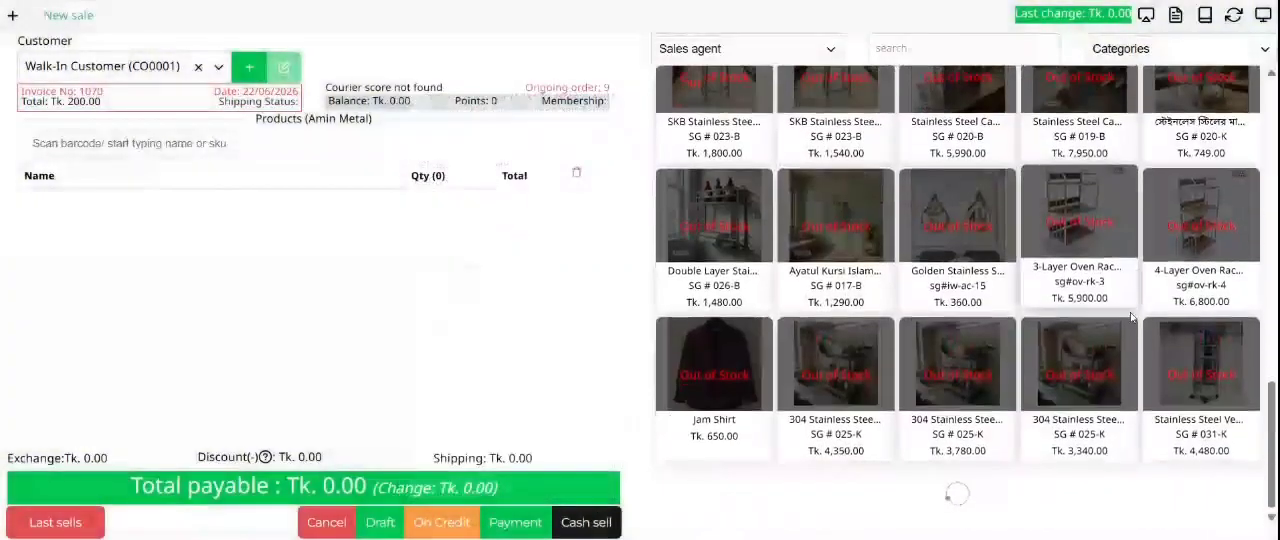
pyautogui.scroll(-5, 1131, 318)
pyautogui.click(1128, 312)
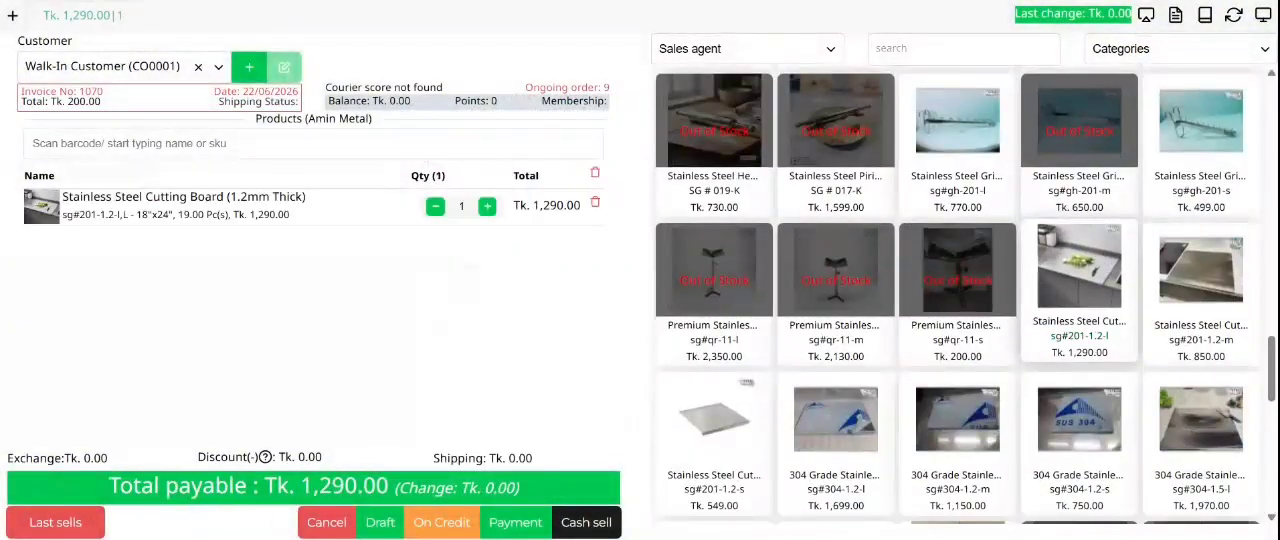
# Step: Record a payment of 1290 for the cutting board with Bkash as the payment method, and save the sale
pyautogui.click(515, 522)
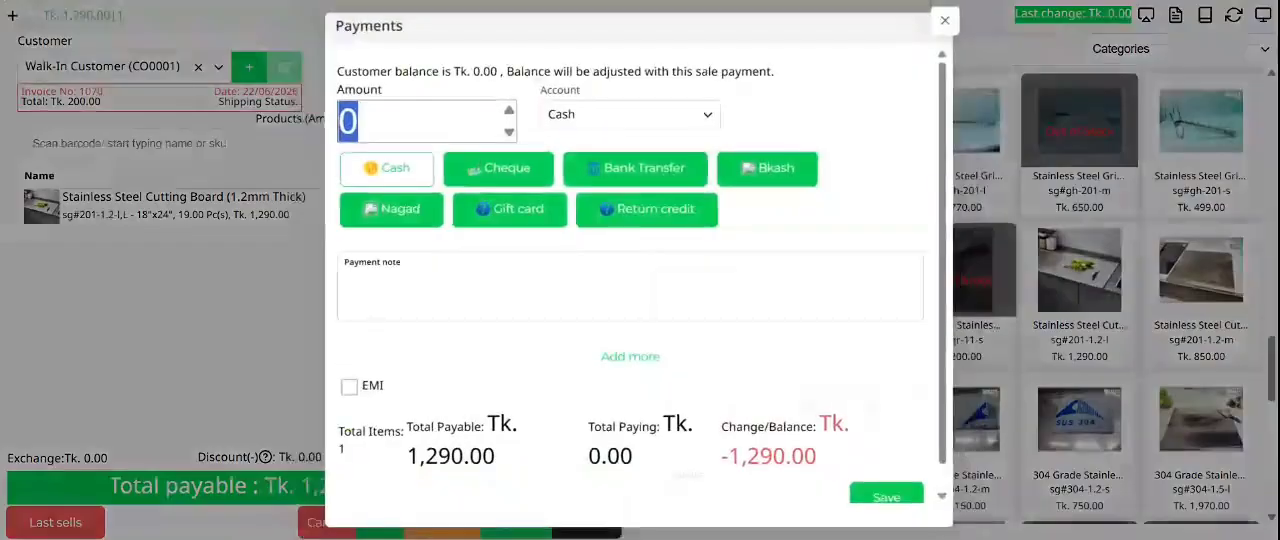
pyautogui.write('129')
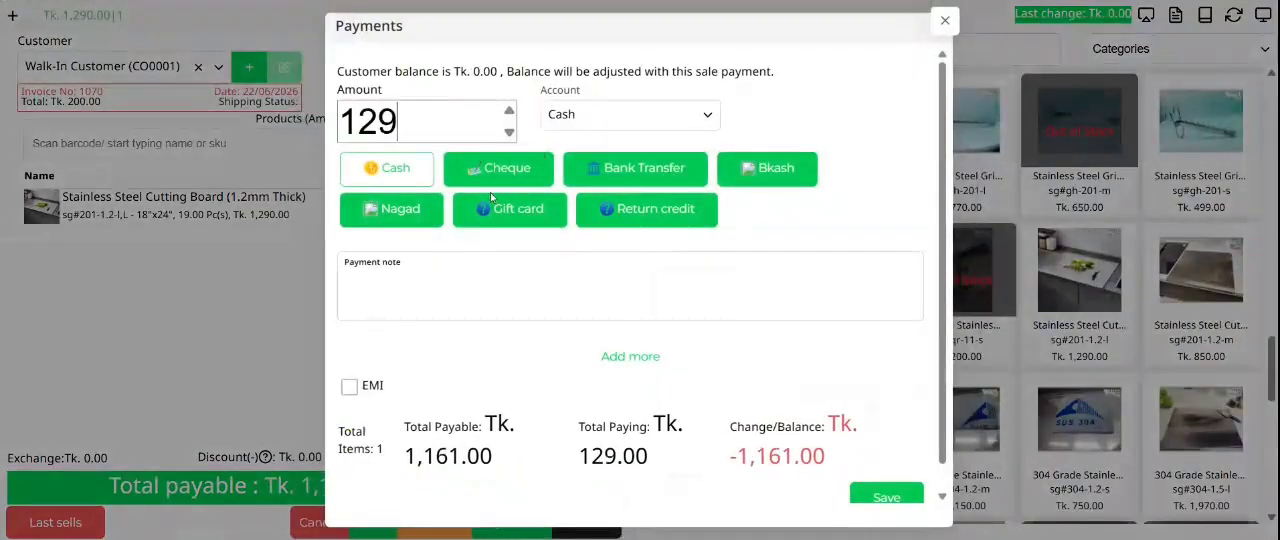
pyautogui.write('0')
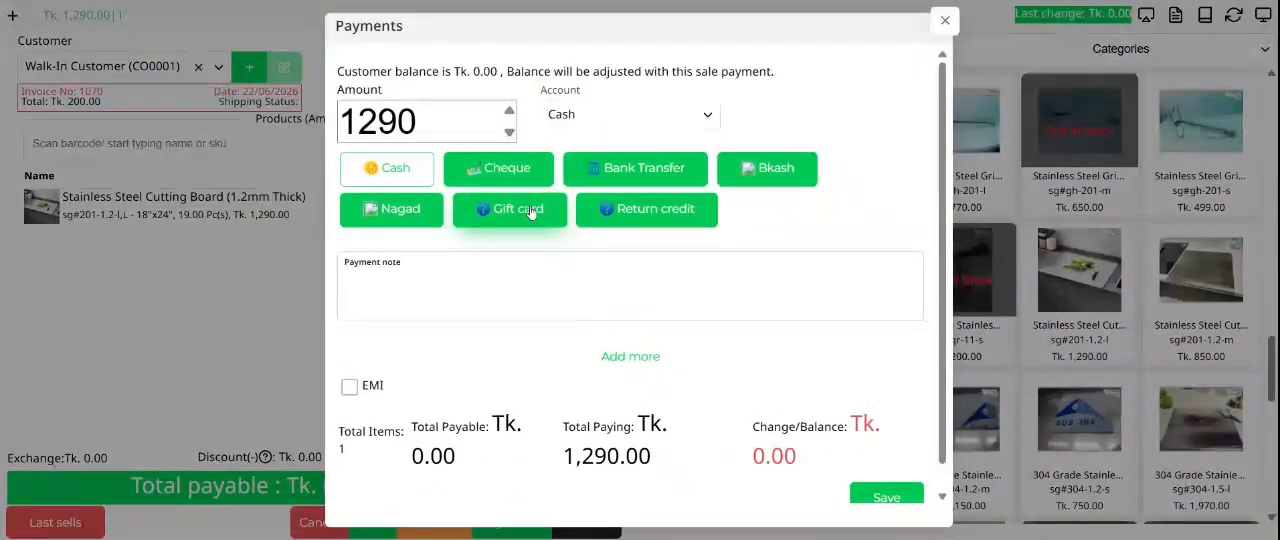
pyautogui.click(630, 114)
pyautogui.click(663, 157)
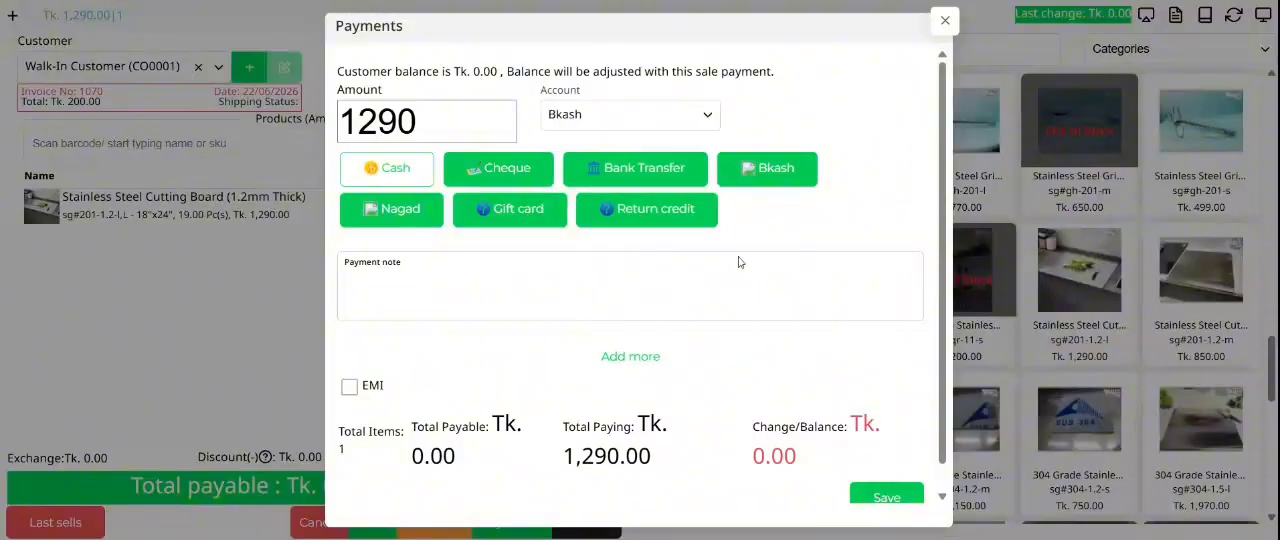
pyautogui.click(640, 170)
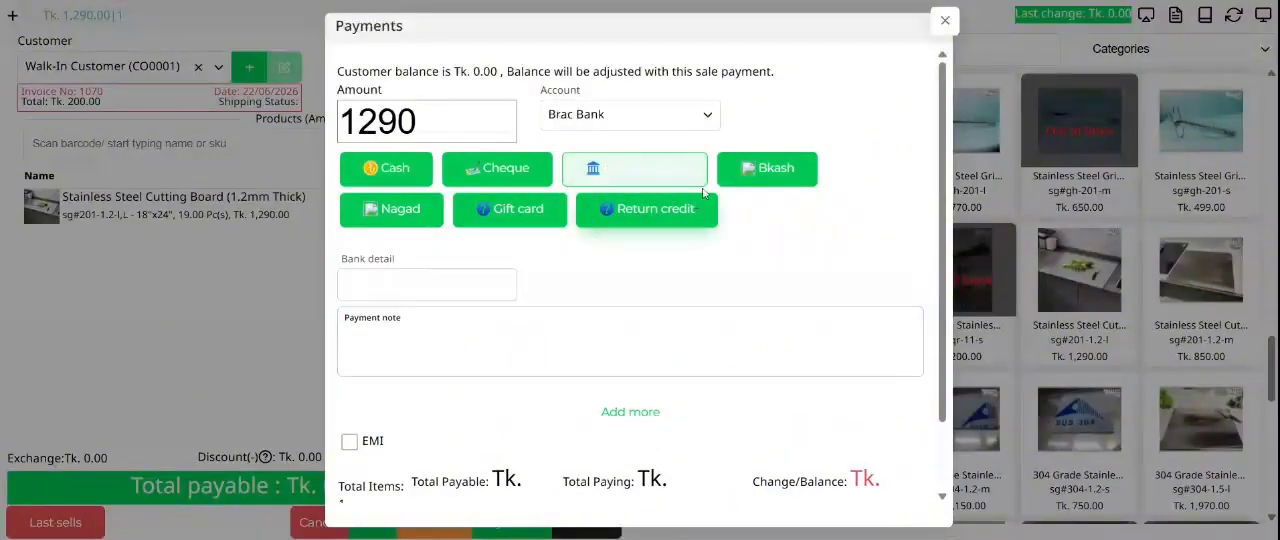
pyautogui.click(767, 168)
pyautogui.scroll(-2, 810, 300)
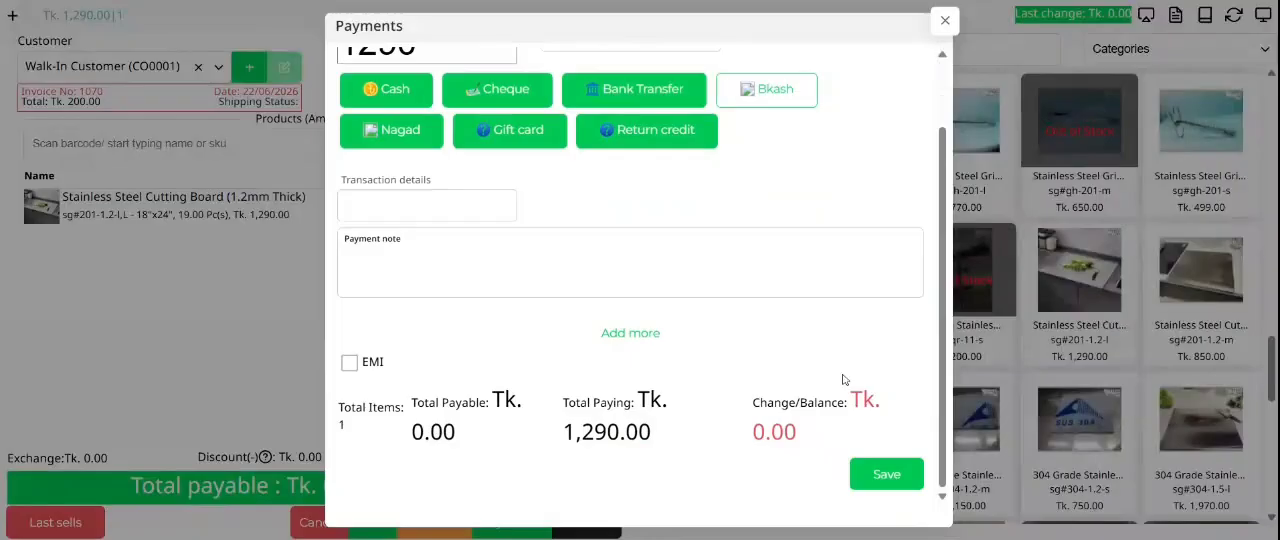
pyautogui.click(872, 468)
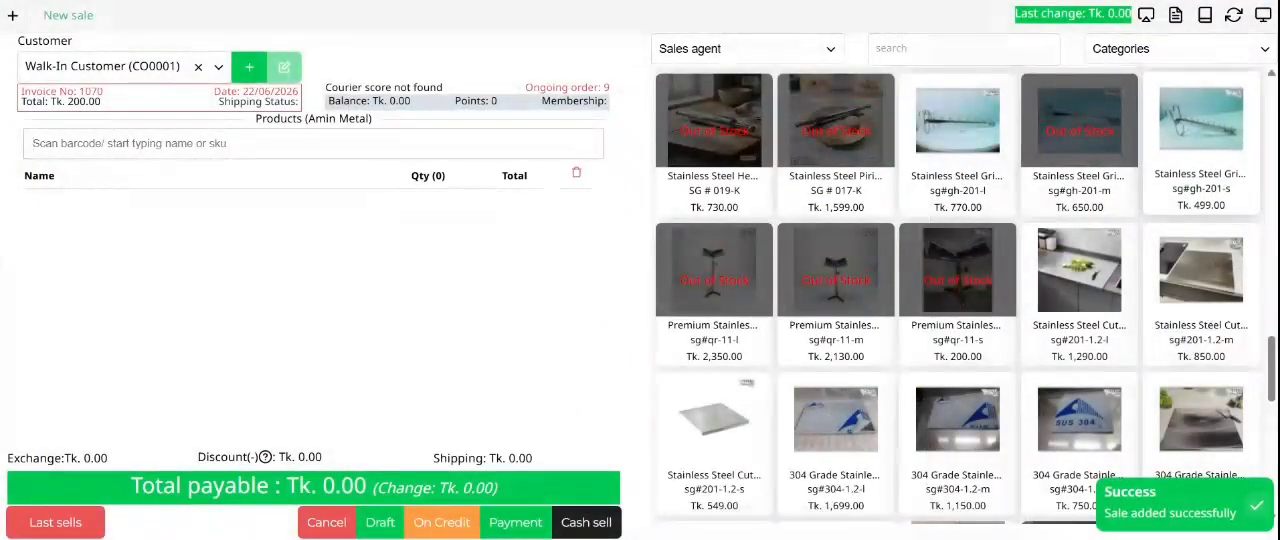
# Step: Check the total sales and the Bkash payment in the register details, and close the details
pyautogui.click(1175, 15)
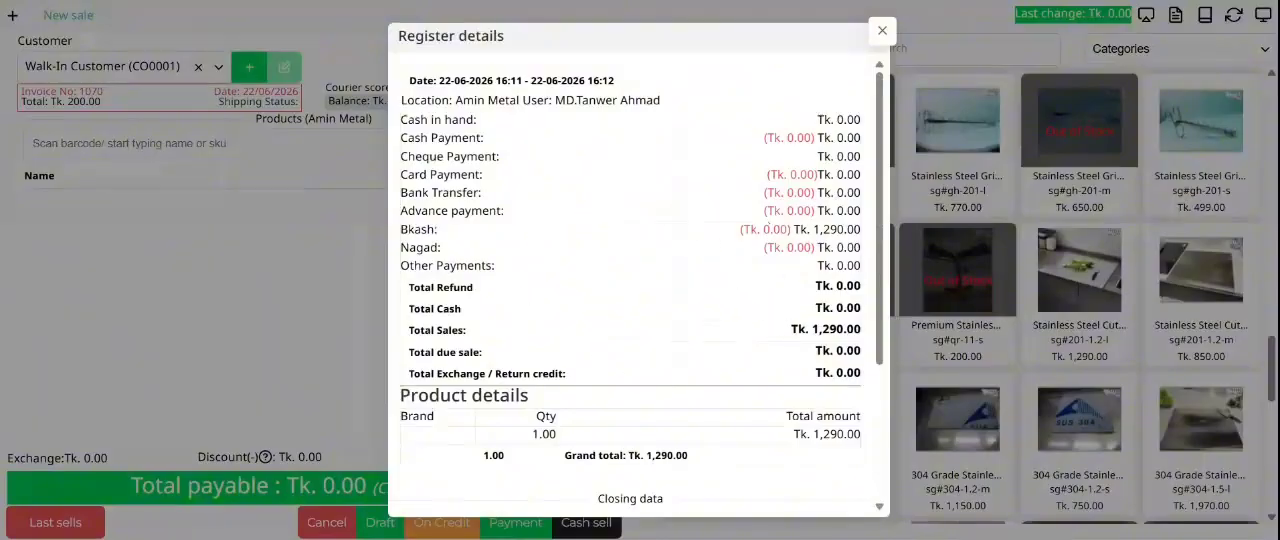
pyautogui.moveTo(861, 330); pyautogui.dragTo(791, 330)
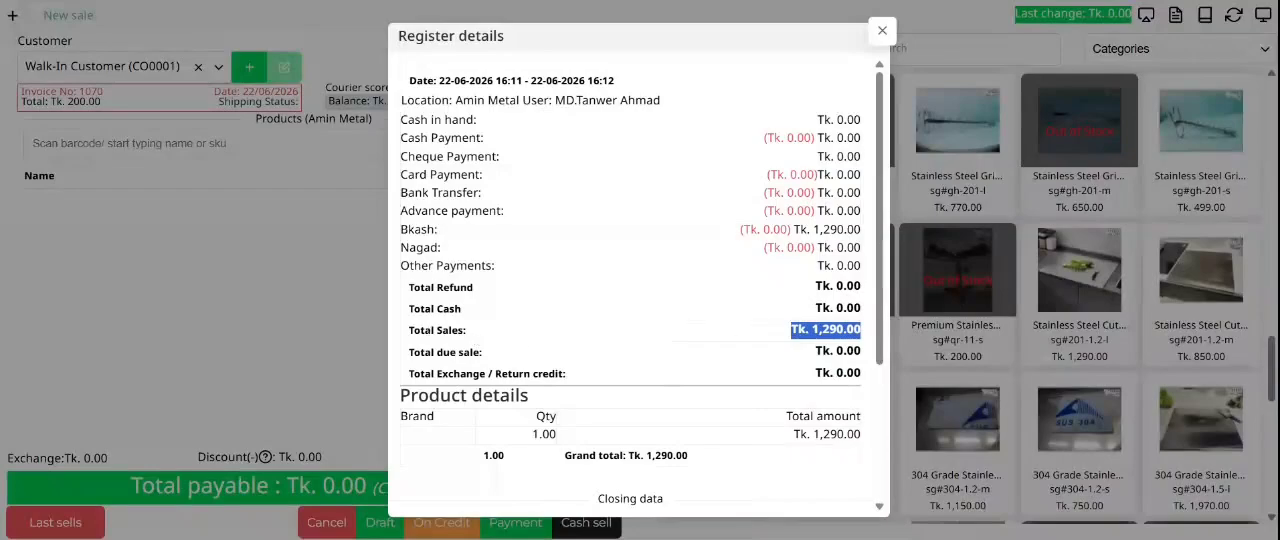
pyautogui.click(735, 331)
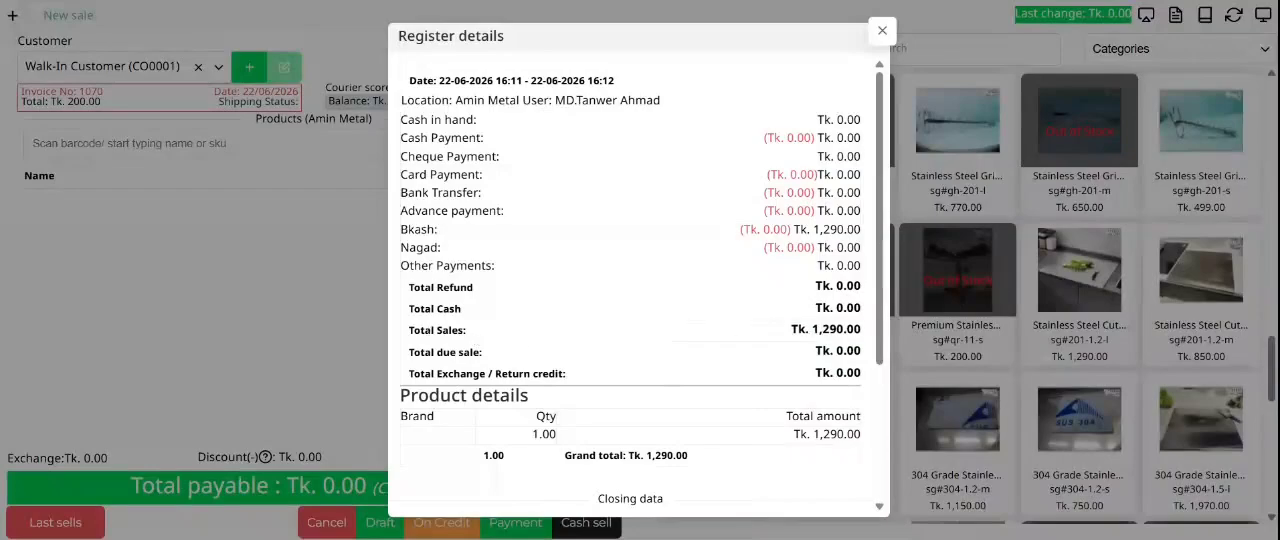
pyautogui.doubleClick(837, 230)
pyautogui.click(448, 230)
pyautogui.moveTo(838, 230); pyautogui.dragTo(408, 231)
pyautogui.doubleClick(838, 230)
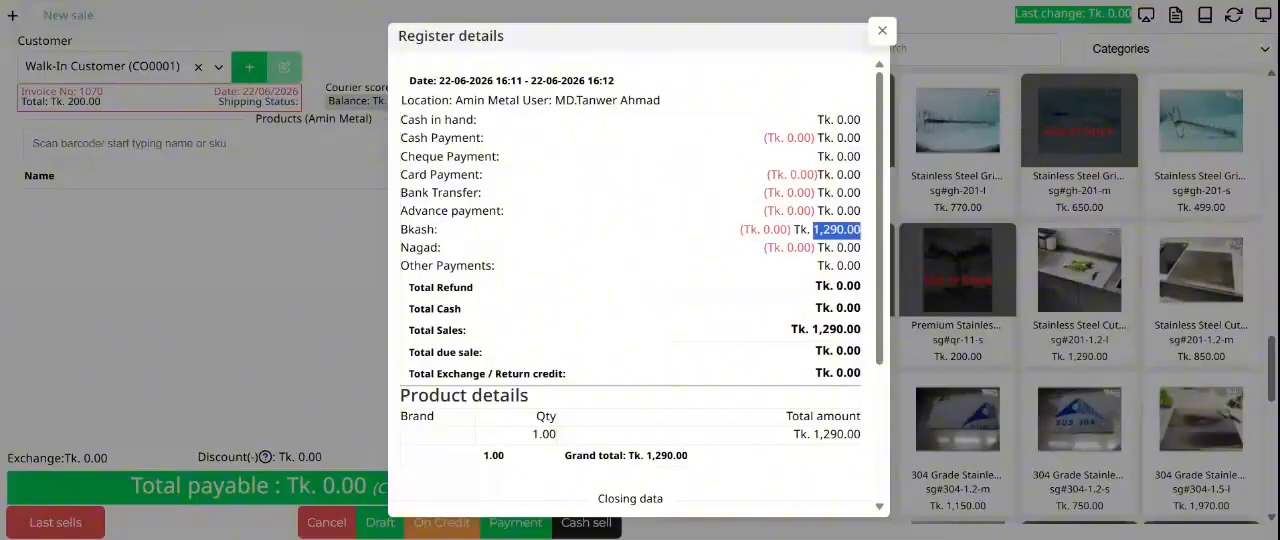
pyautogui.tripleClick(838, 230)
pyautogui.click(882, 31)
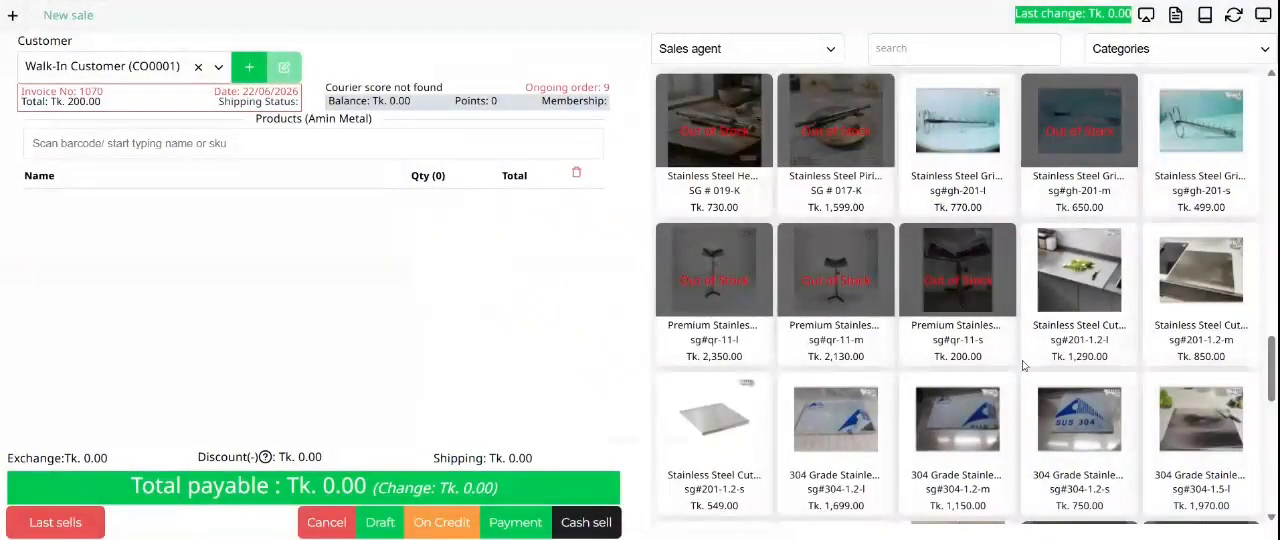
# Step: Add one Black Shirt to the new sale
pyautogui.scroll(-5, 1022, 360)
pyautogui.click(714, 197)
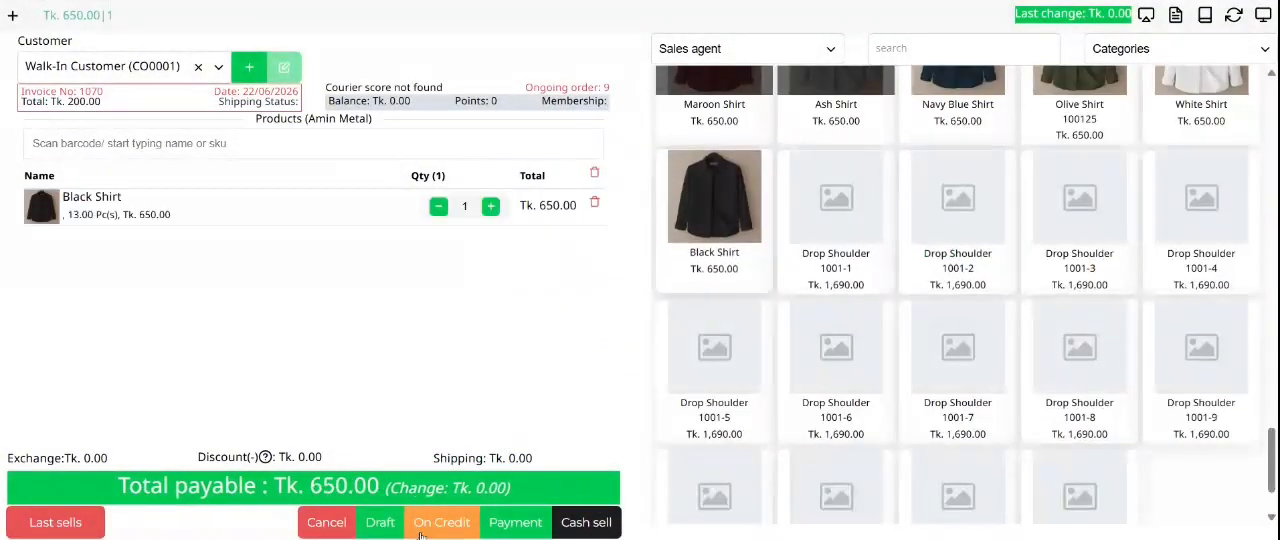
# Step: Record a cash payment of 700 for the Black Shirt, check the change due, and save the sale
pyautogui.click(516, 522)
pyautogui.moveTo(830, 466); pyautogui.dragTo(728, 420)
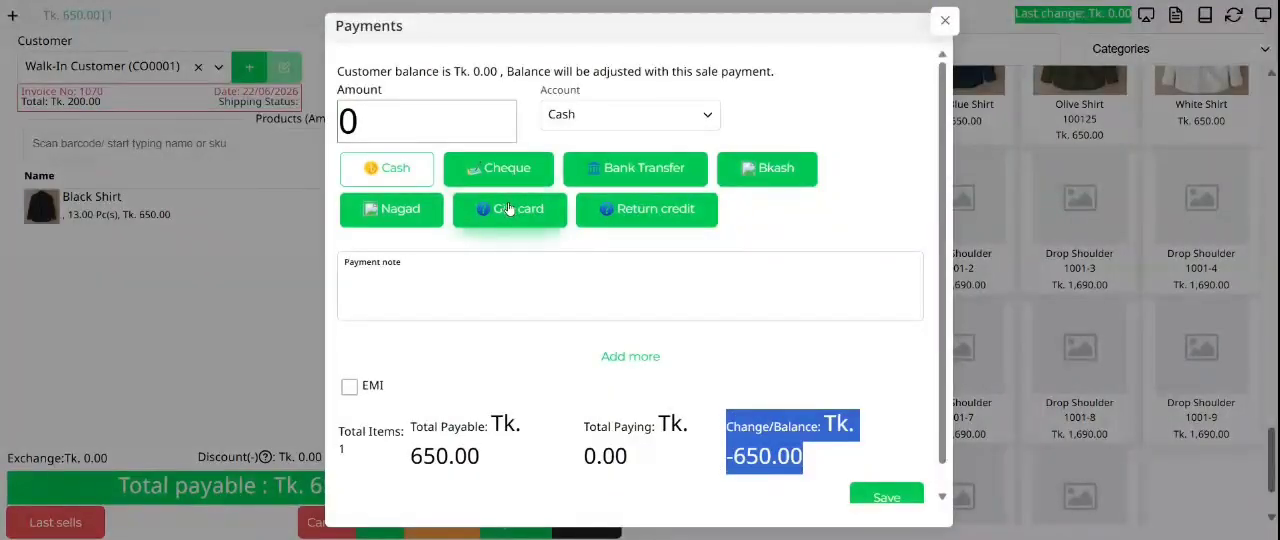
pyautogui.click(505, 121)
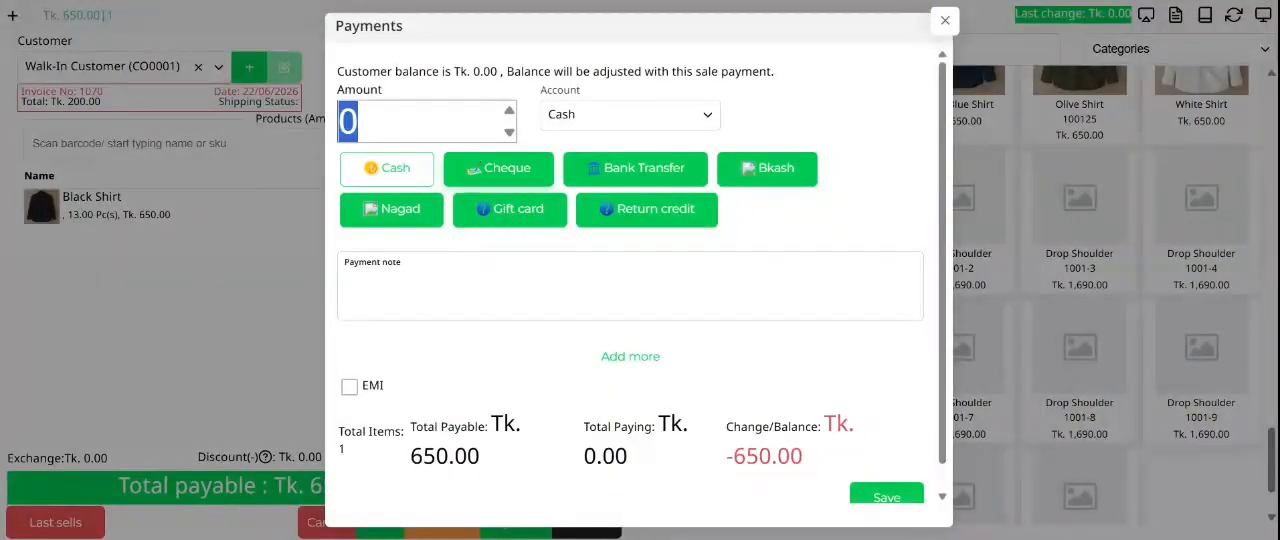
pyautogui.click(400, 122)
pyautogui.moveTo(385, 125); pyautogui.dragTo(335, 135)
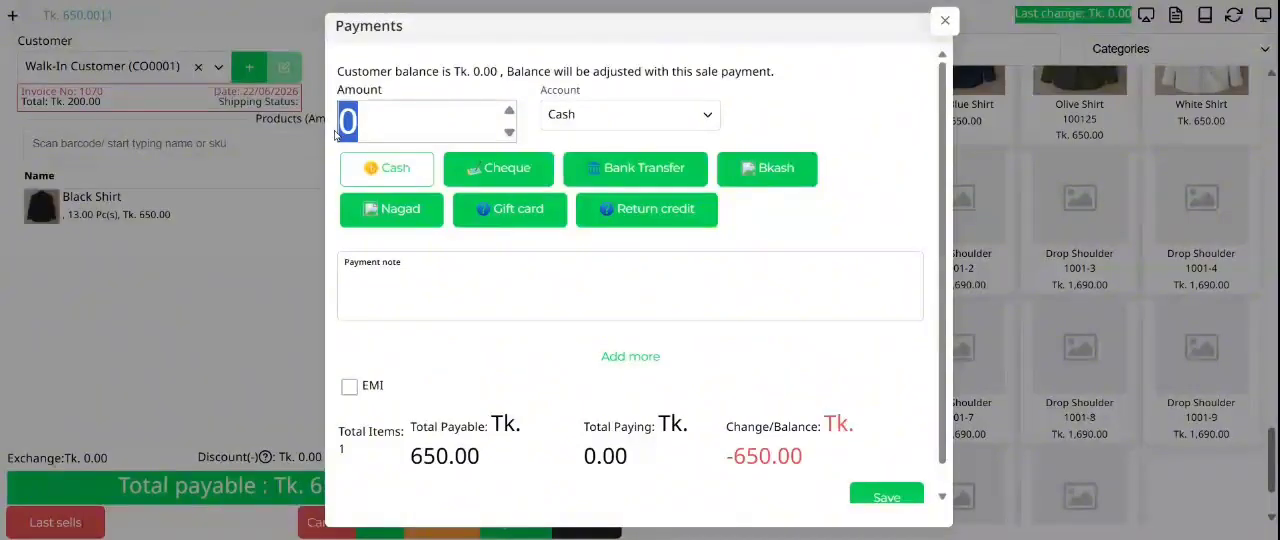
pyautogui.write('700')
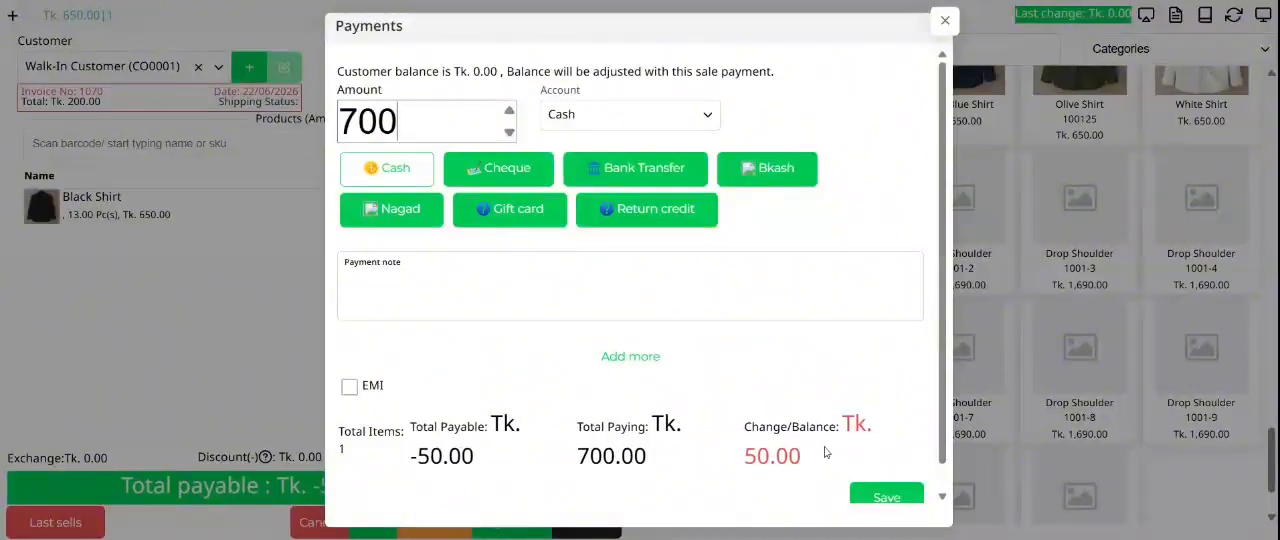
pyautogui.moveTo(808, 457); pyautogui.dragTo(743, 457)
pyautogui.click(878, 503)
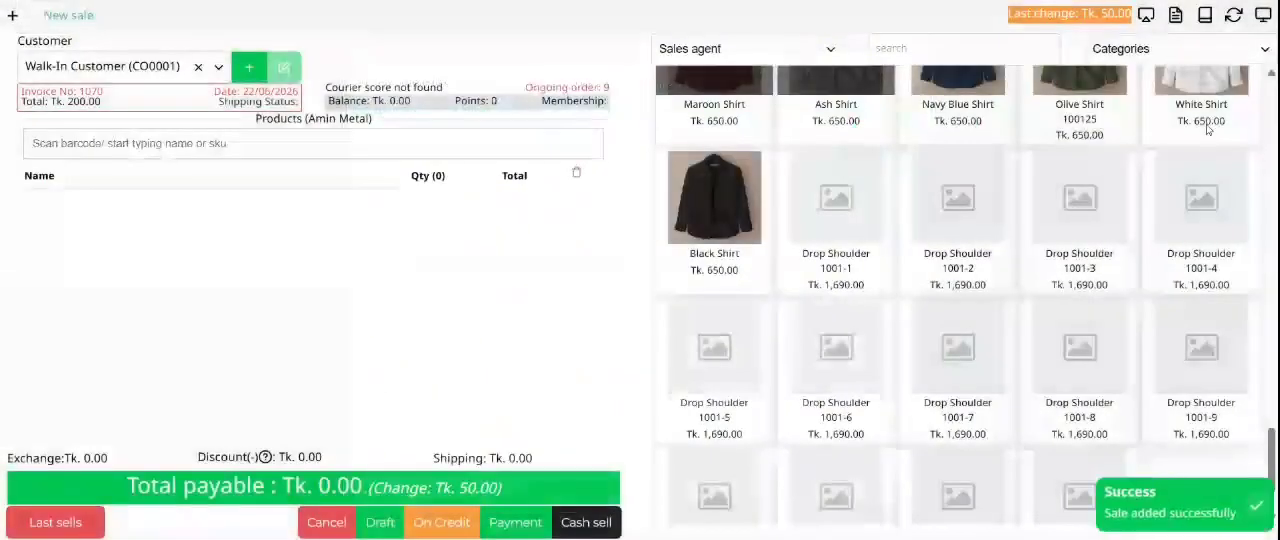
# Step: Open the register details and check the cash payment with its returned change against the total refund
pyautogui.click(1175, 15)
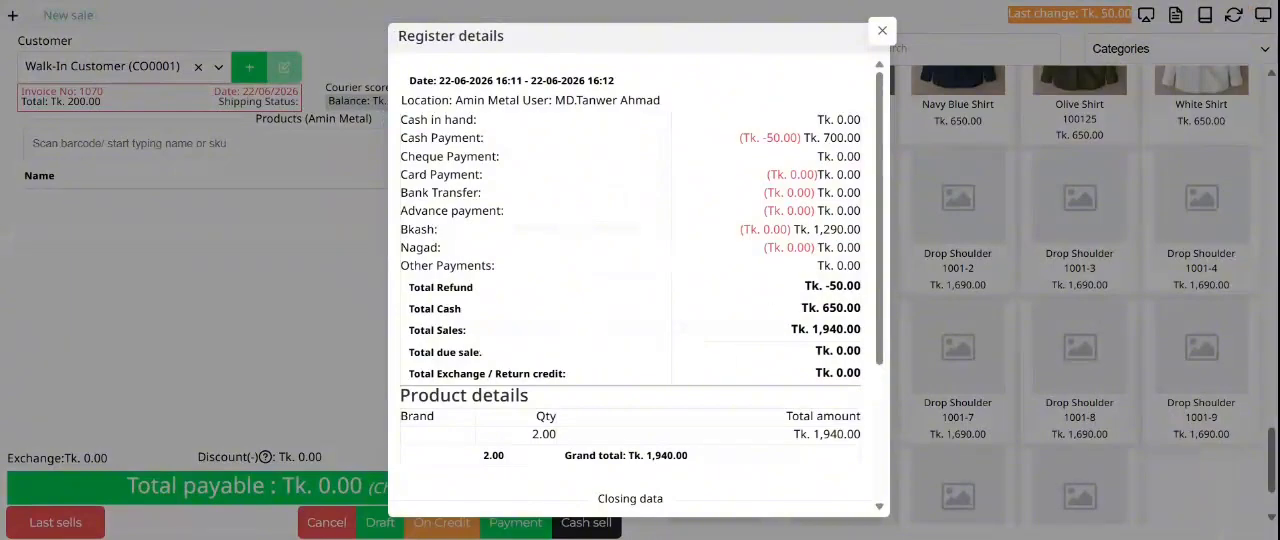
pyautogui.moveTo(802, 138); pyautogui.dragTo(767, 138)
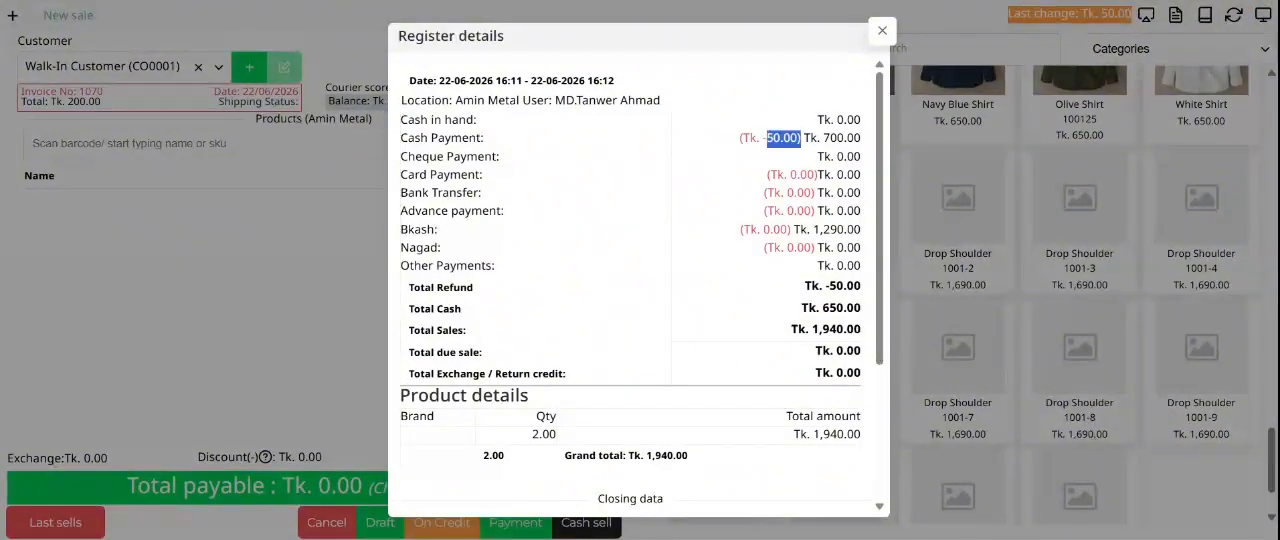
pyautogui.click(768, 139)
pyautogui.moveTo(844, 138); pyautogui.dragTo(741, 138)
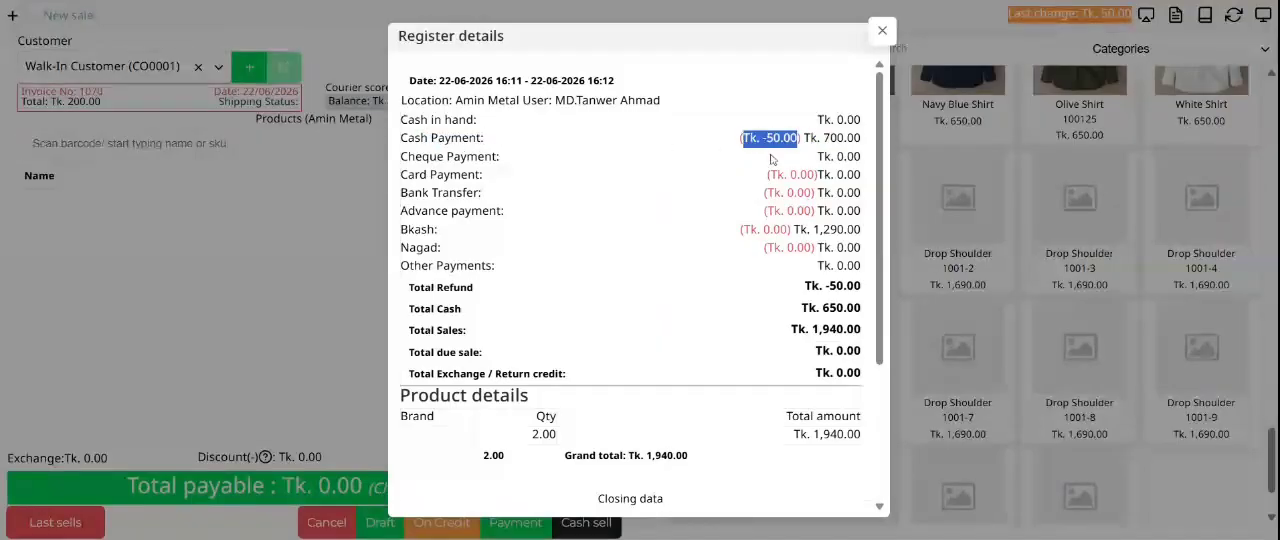
pyautogui.click(778, 143)
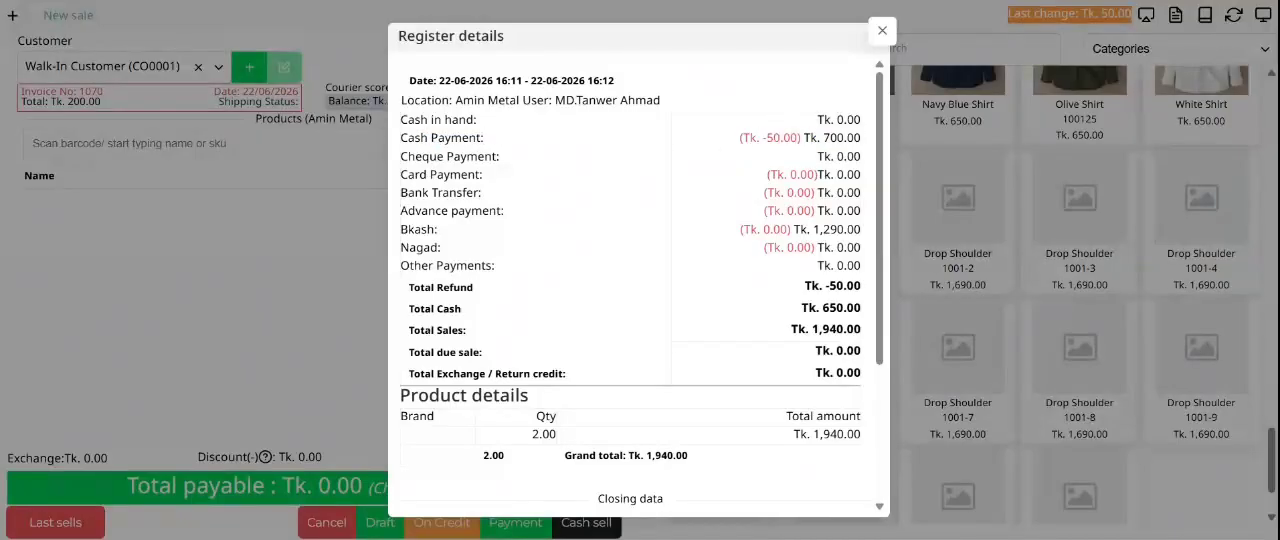
pyautogui.moveTo(861, 287); pyautogui.dragTo(805, 287)
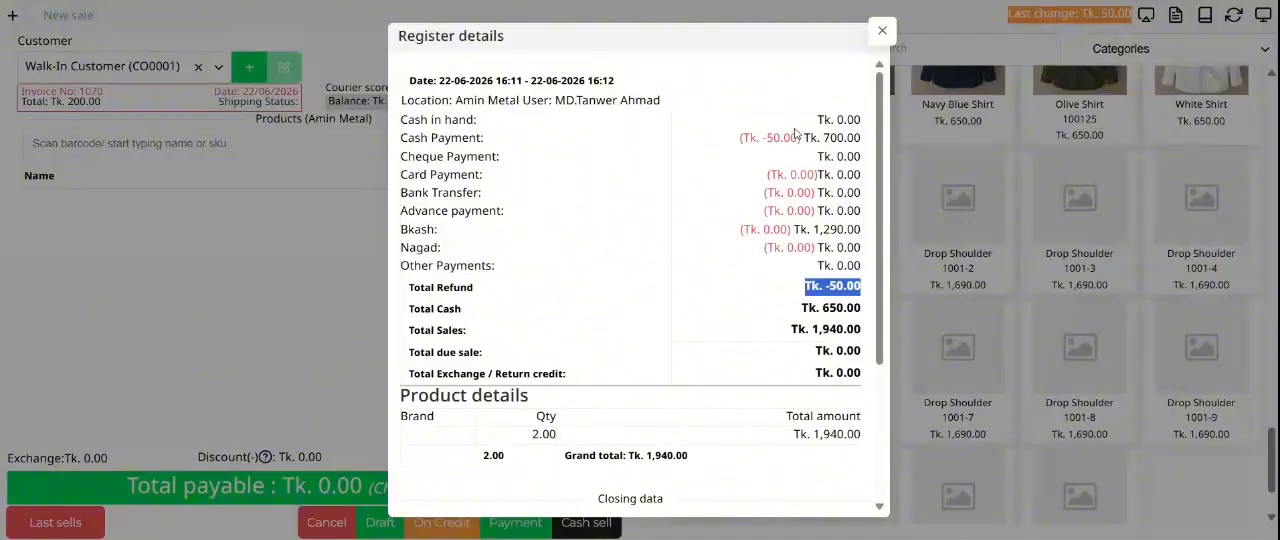
pyautogui.moveTo(764, 137); pyautogui.dragTo(847, 266)
pyautogui.click(847, 266)
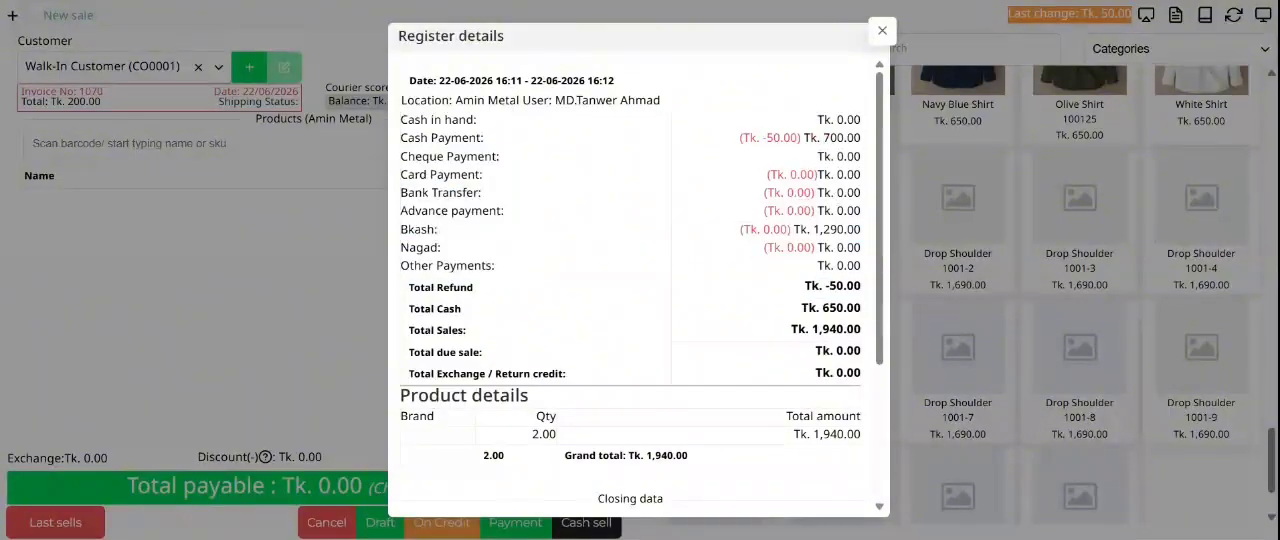
# Step: Check the total cash and total sales in the register details, and compare them with the product grand total
pyautogui.doubleClick(841, 308)
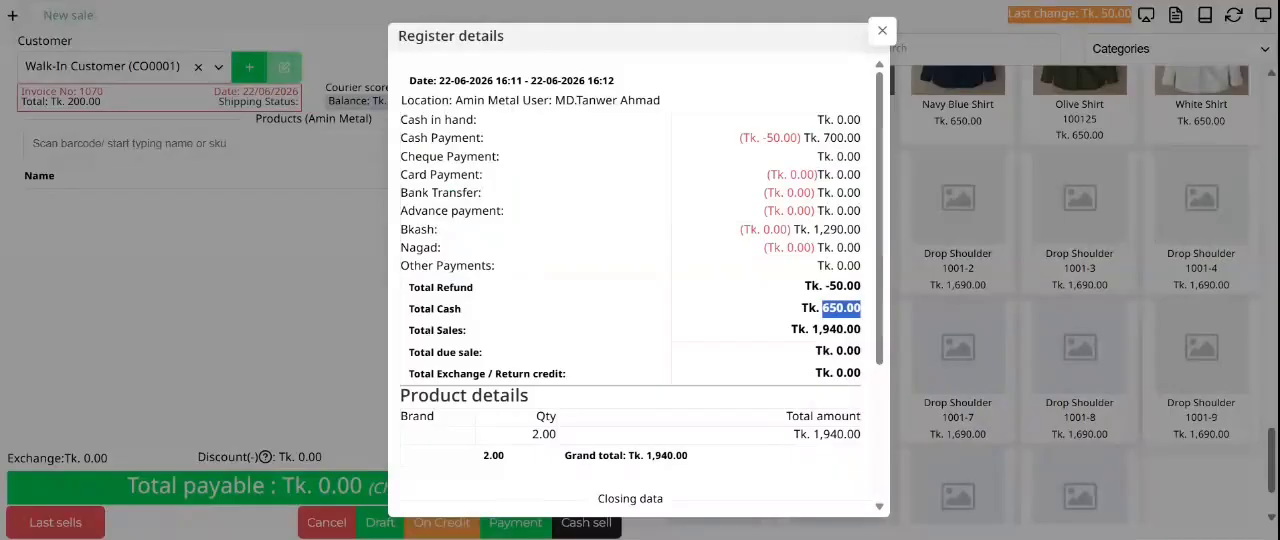
pyautogui.click(834, 328)
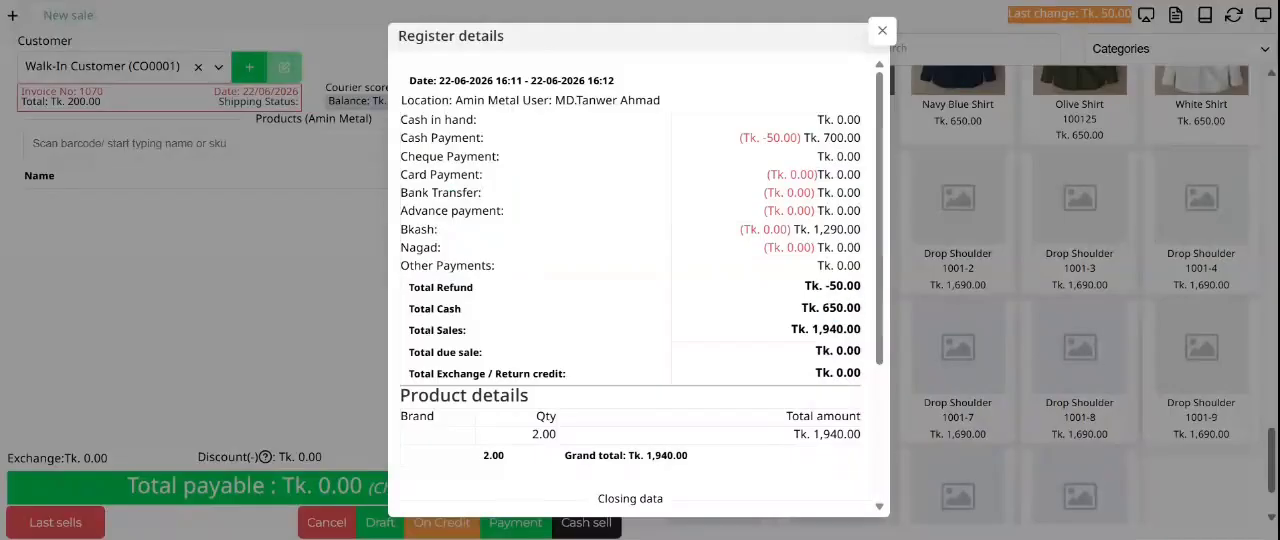
pyautogui.tripleClick(834, 332)
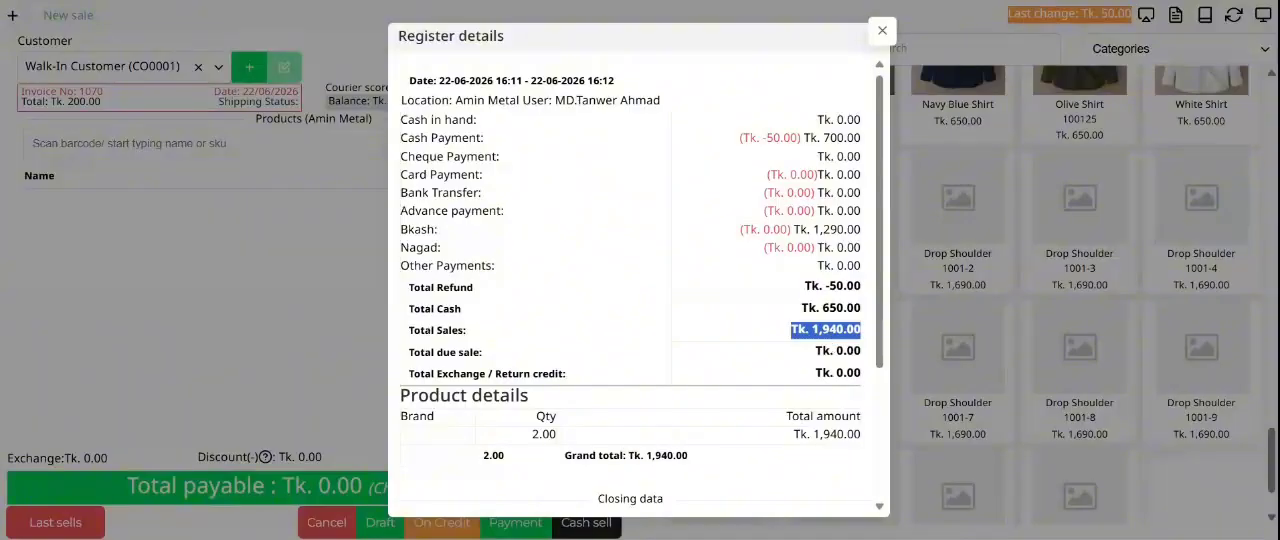
pyautogui.scroll(-2, 825, 327)
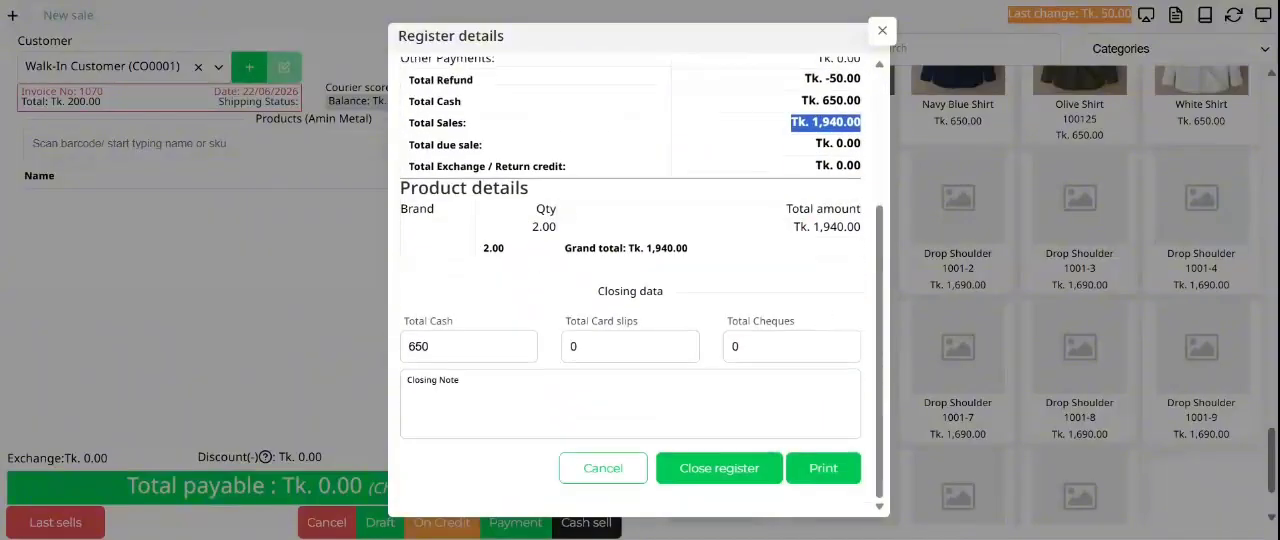
pyautogui.doubleClick(836, 122)
pyautogui.moveTo(602, 248); pyautogui.dragTo(690, 248)
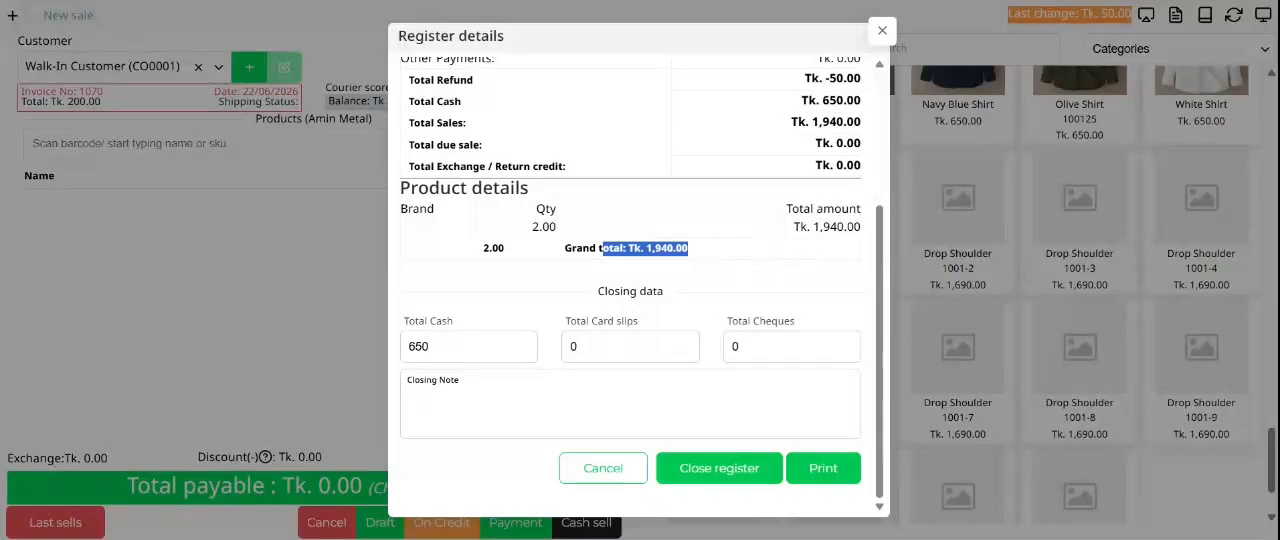
# Step: Review the closing data and the full payment summary from cash in hand to return credit, and close the register details
pyautogui.scroll(3, 666, 378)
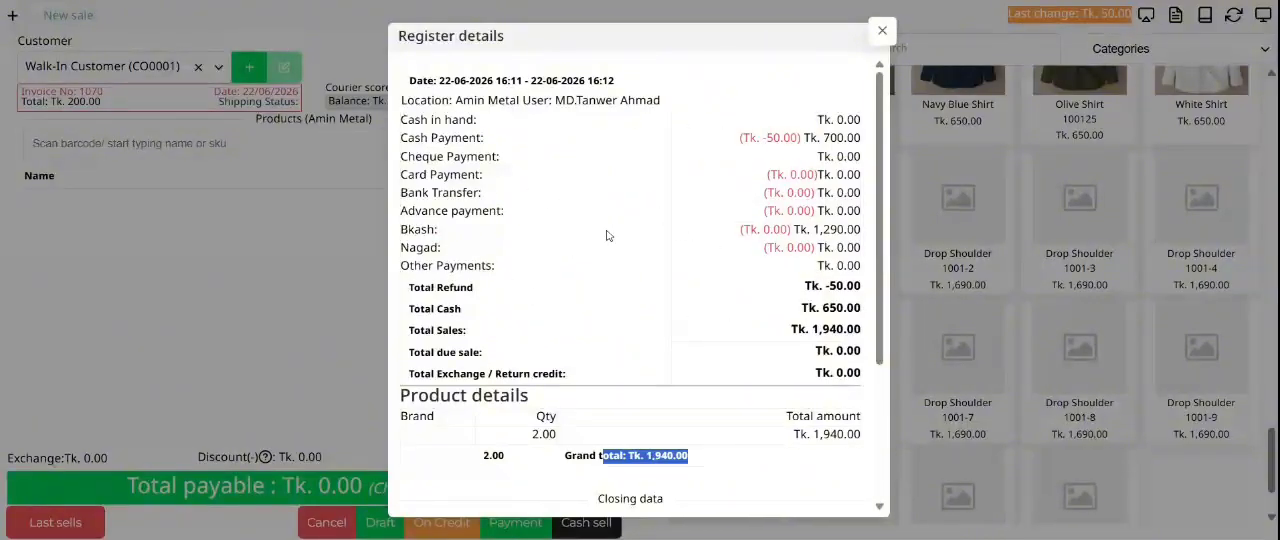
pyautogui.scroll(-3, 646, 327)
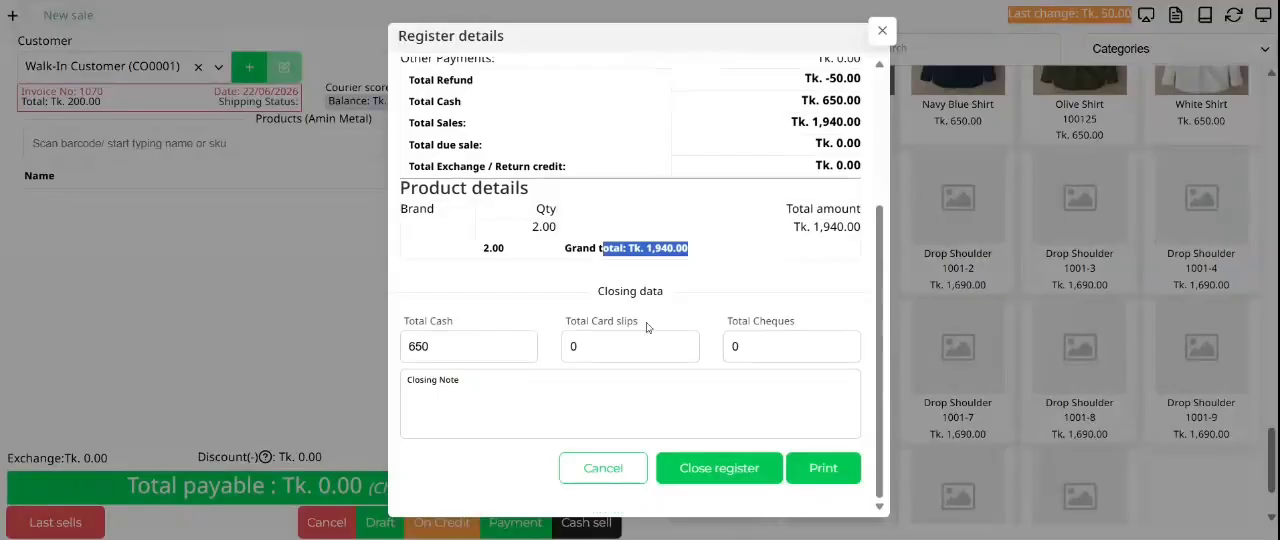
pyautogui.scroll(4, 646, 322)
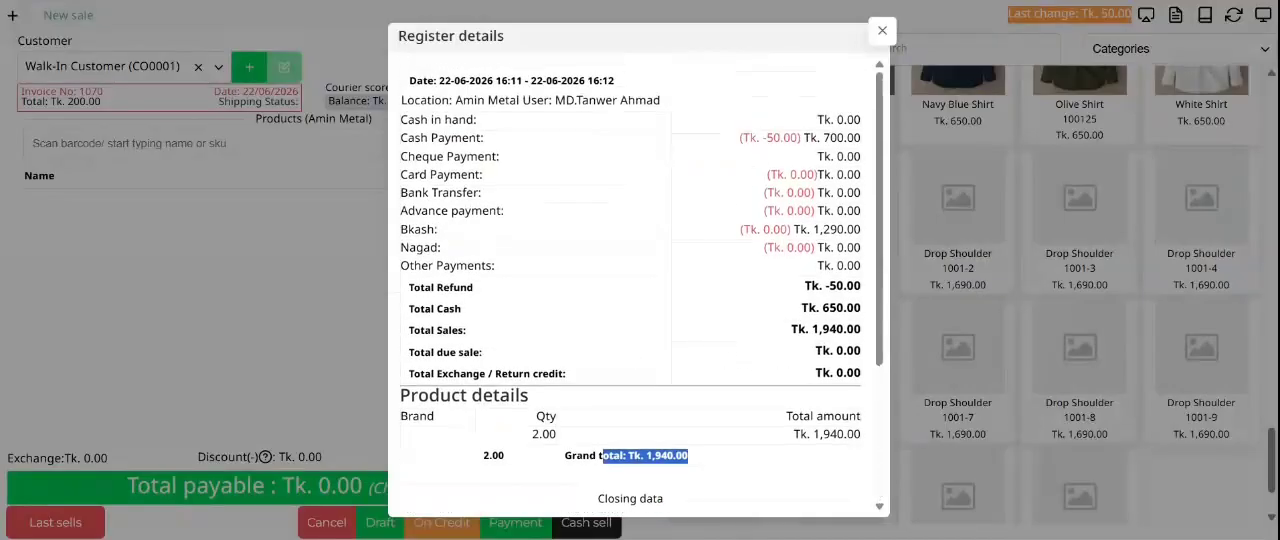
pyautogui.moveTo(889, 361); pyautogui.dragTo(882, 478)
pyautogui.scroll(2, 882, 478)
pyautogui.moveTo(399, 121); pyautogui.dragTo(863, 373)
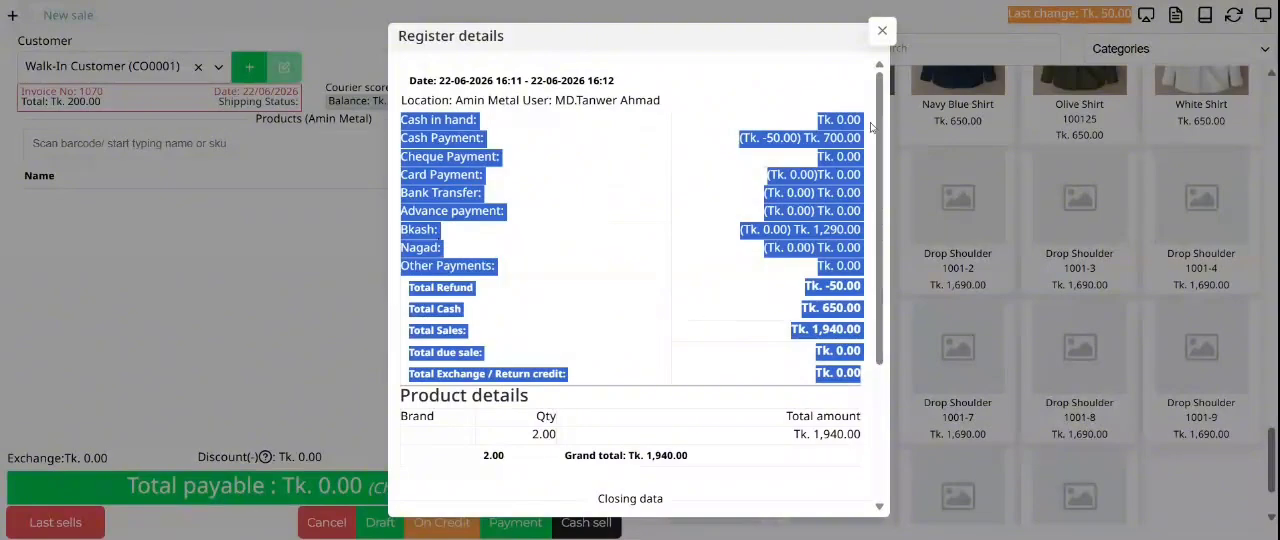
pyautogui.click(882, 31)
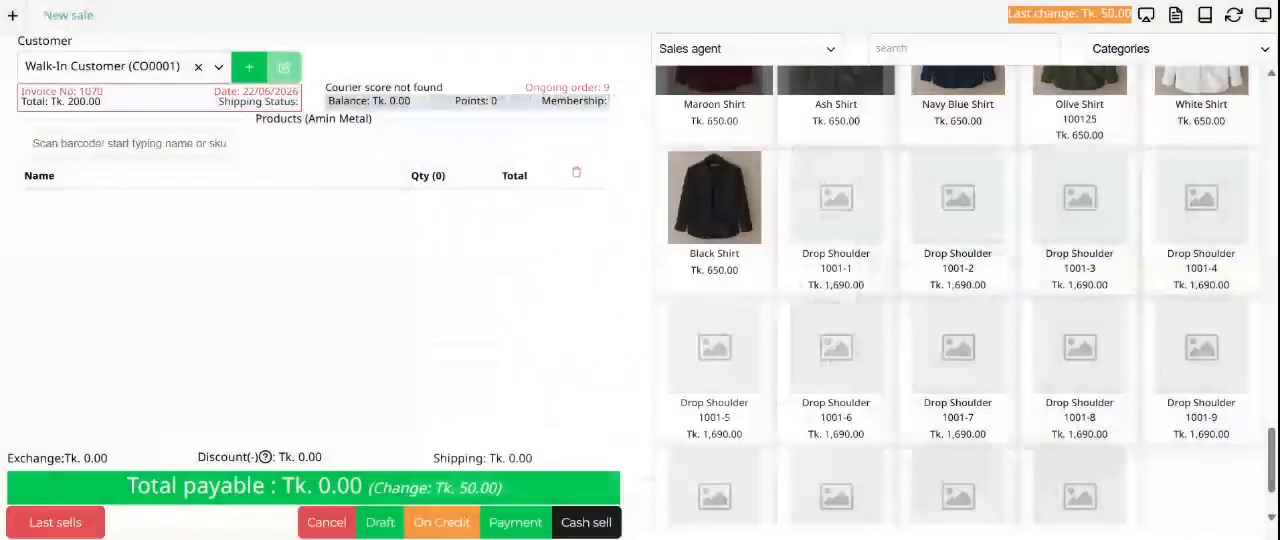